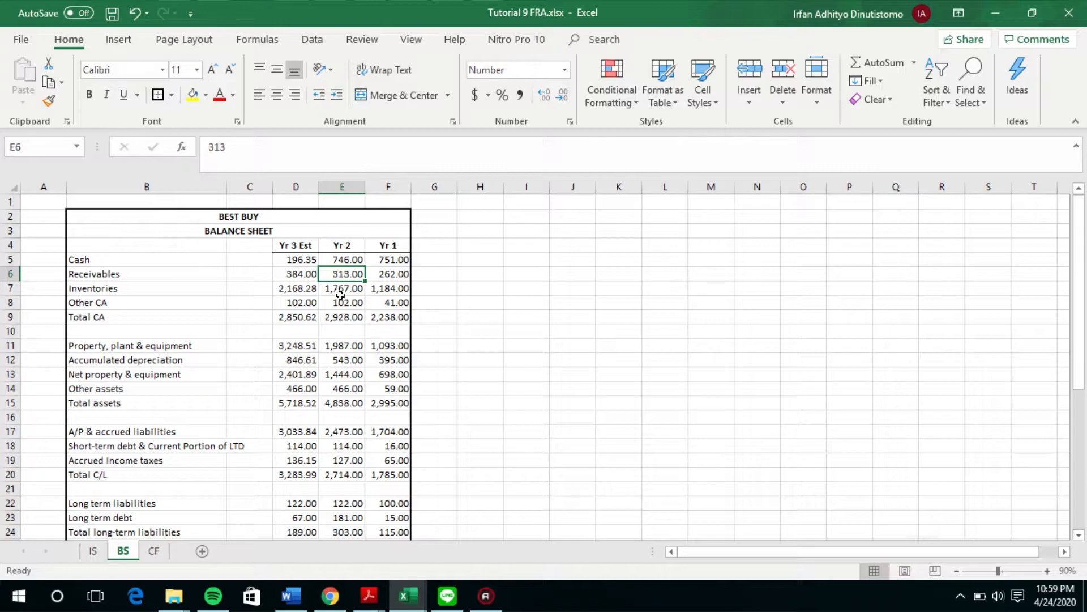
Step: Review the Yr 1 and Yr 2 ratio formulas and values below the balance sheet, from AR turnover to CAPEX/Sales
scroll(389, 292, "down", 7)
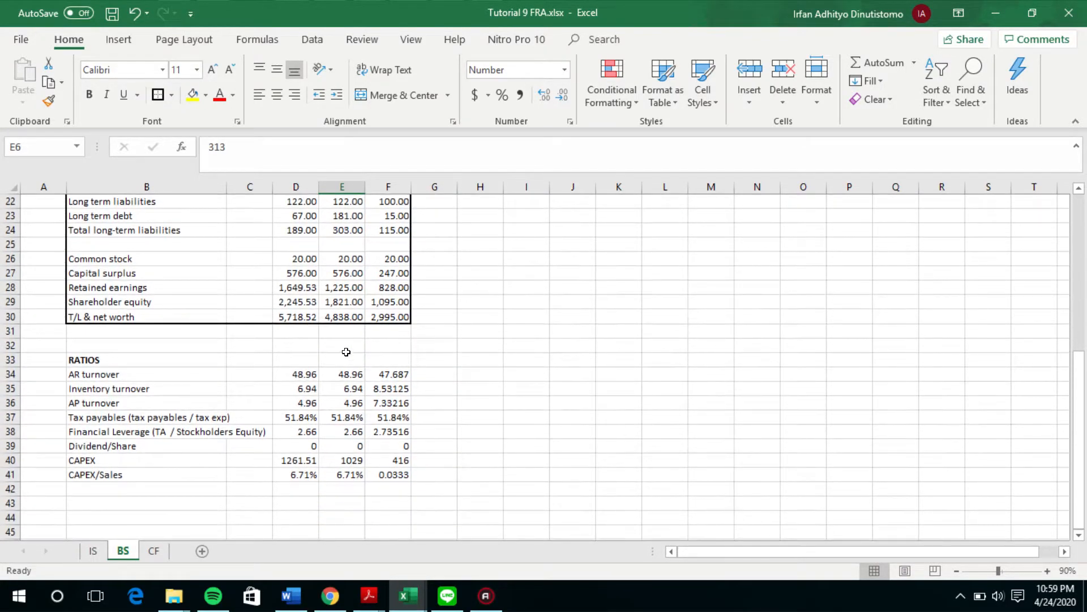
scroll(326, 373, "up", 7)
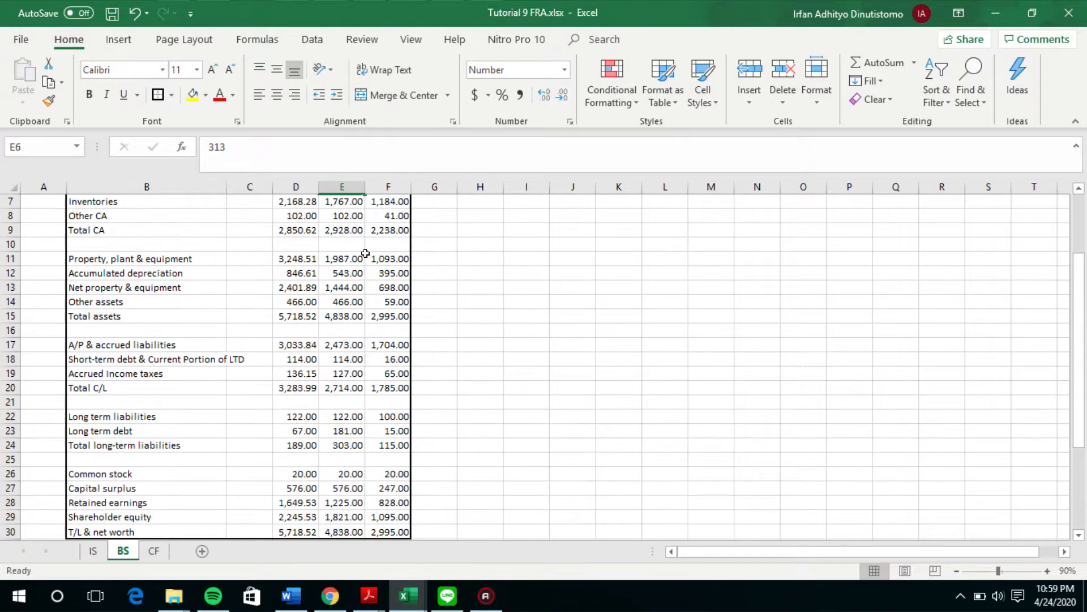
scroll(353, 305, "down", 4)
left_click(382, 501)
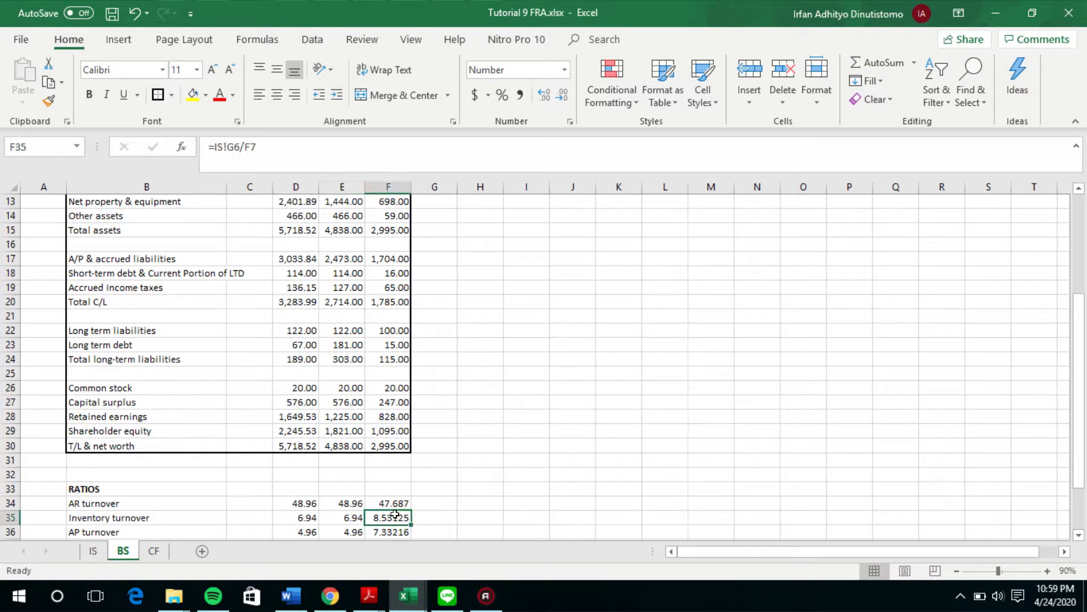
scroll(395, 446, "down", 3)
left_click(397, 430)
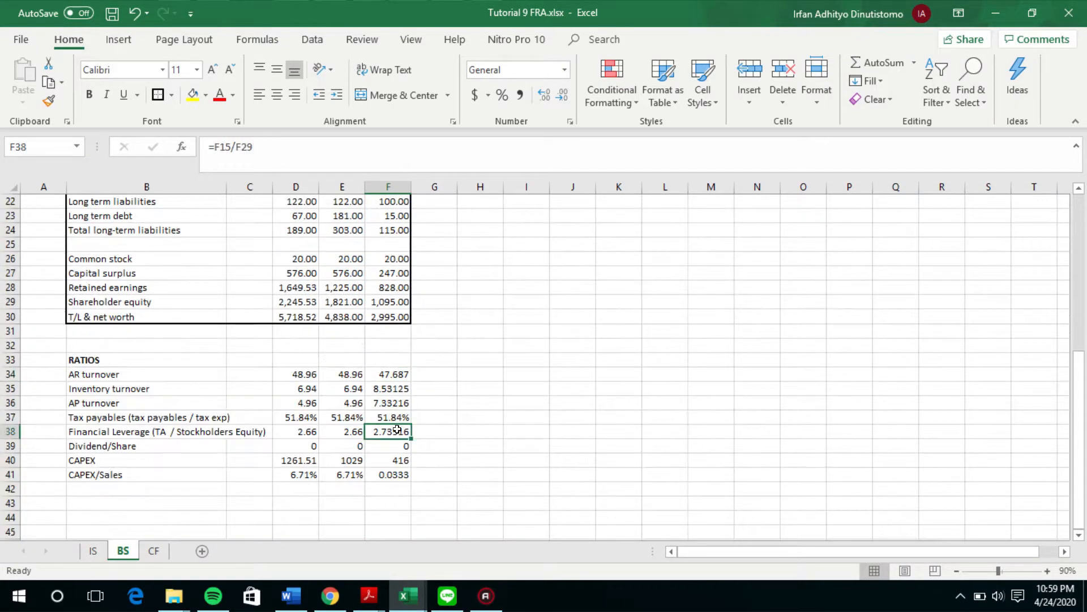
left_click(398, 459)
left_click(397, 472)
left_click(344, 374)
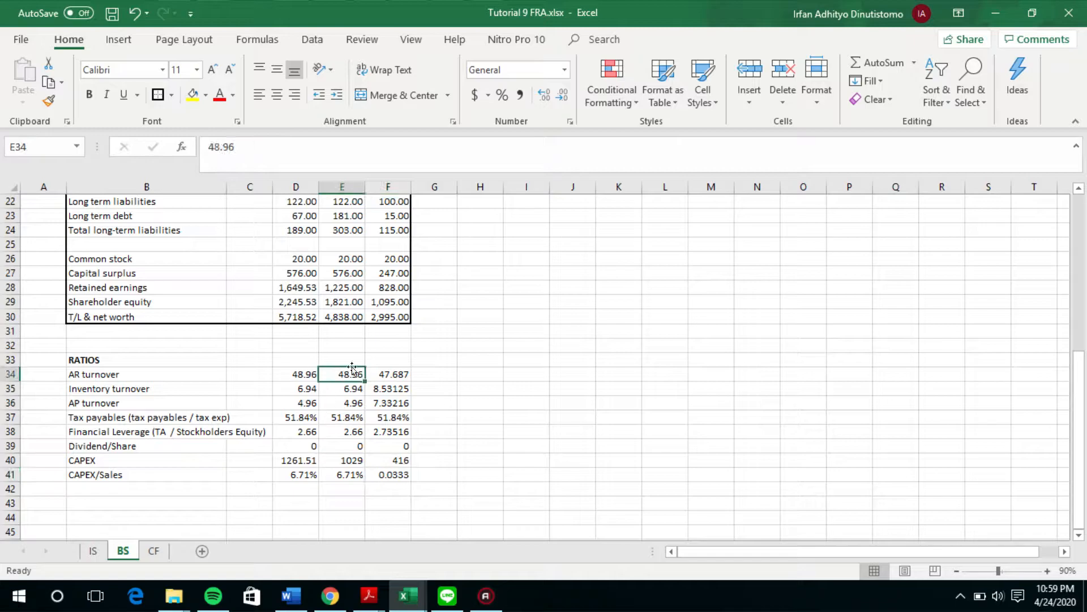
left_click(398, 374)
left_click(351, 375)
scroll(395, 306, "up", 4)
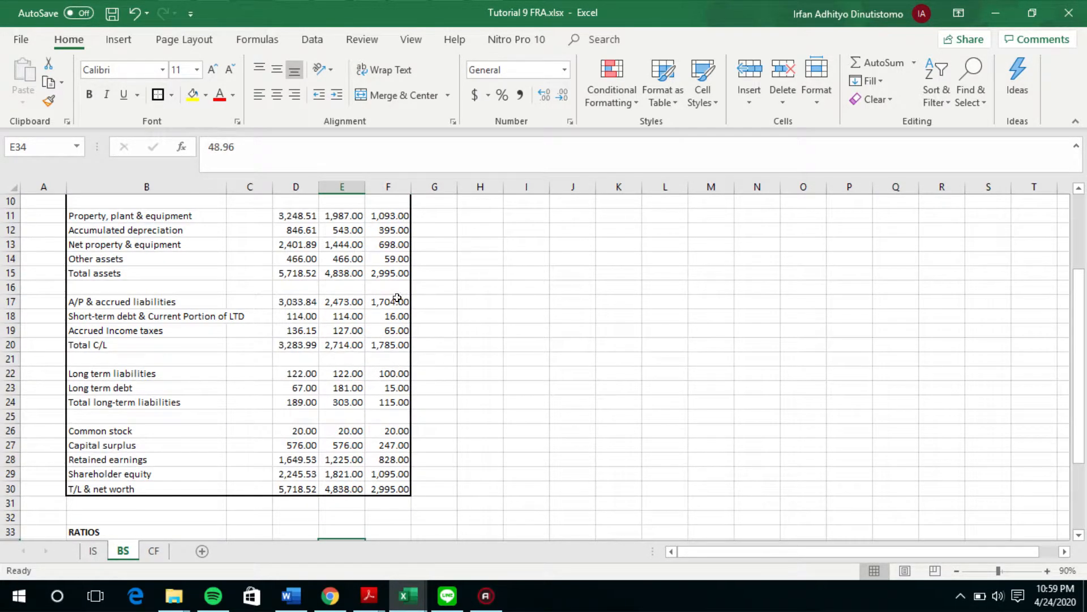
scroll(398, 299, "down", 1)
scroll(397, 272, "down", 2)
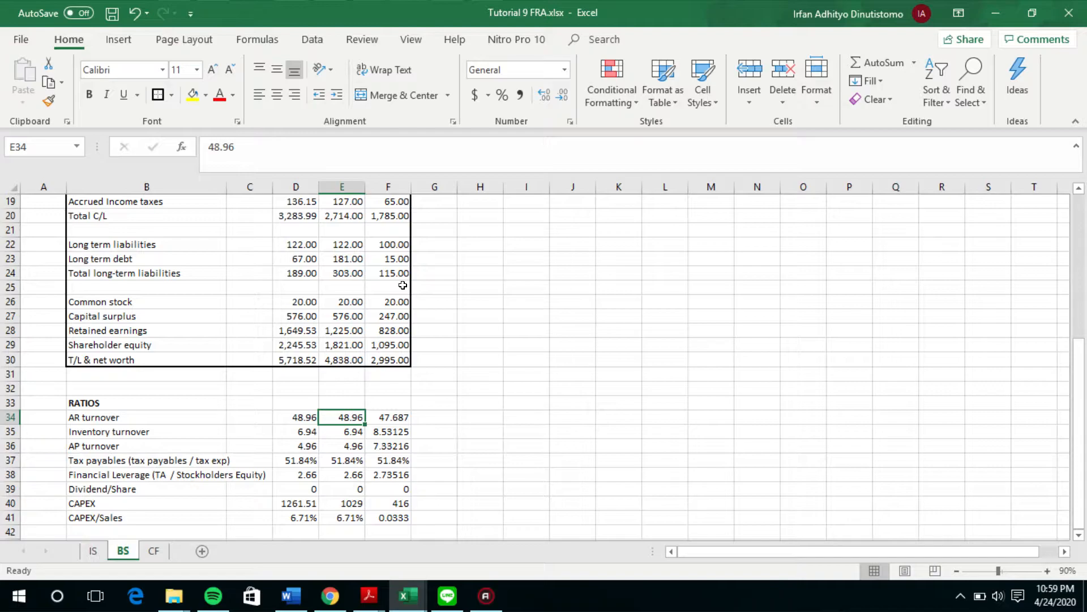
scroll(398, 453, "up", 6)
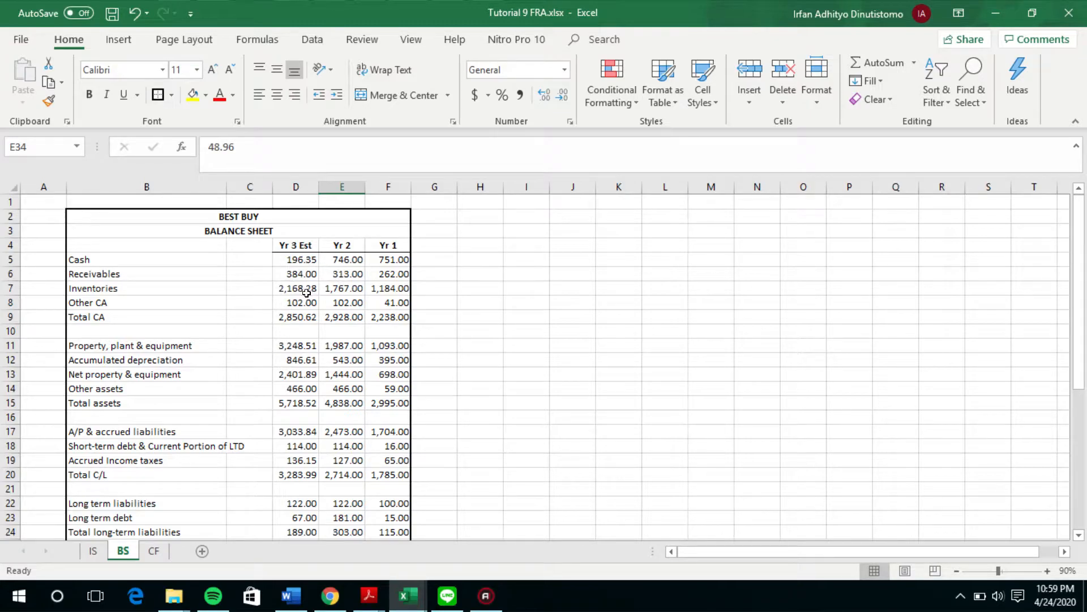
Step: Inspect the Yr 3 Est receivables formula on the balance sheet and the AR turnover ratio it uses
left_click(285, 256)
left_click(337, 283)
left_click(313, 312)
left_click(306, 274)
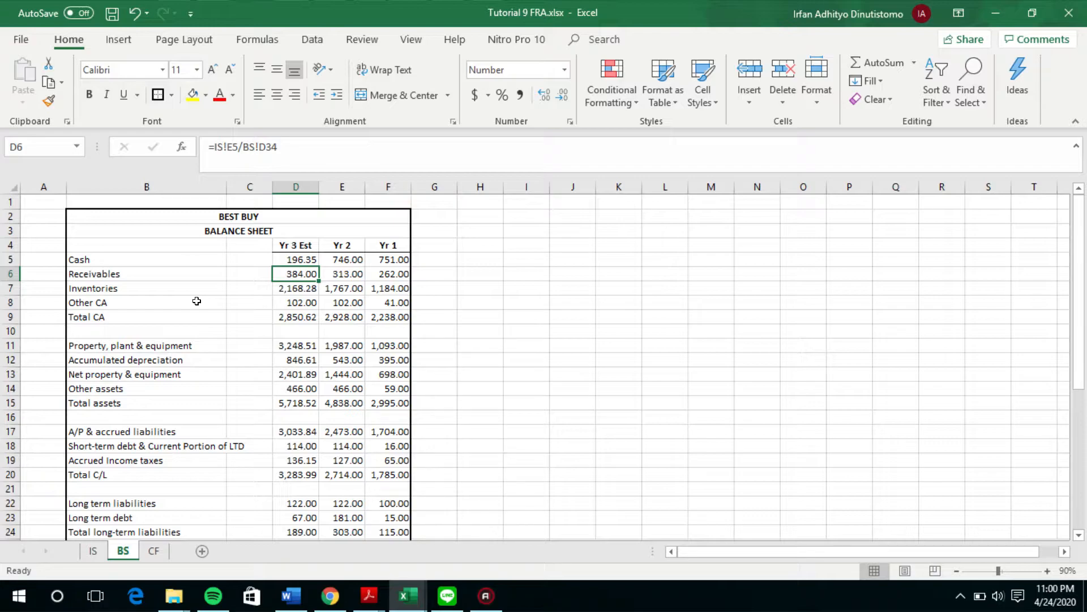
scroll(340, 368, "down", 5)
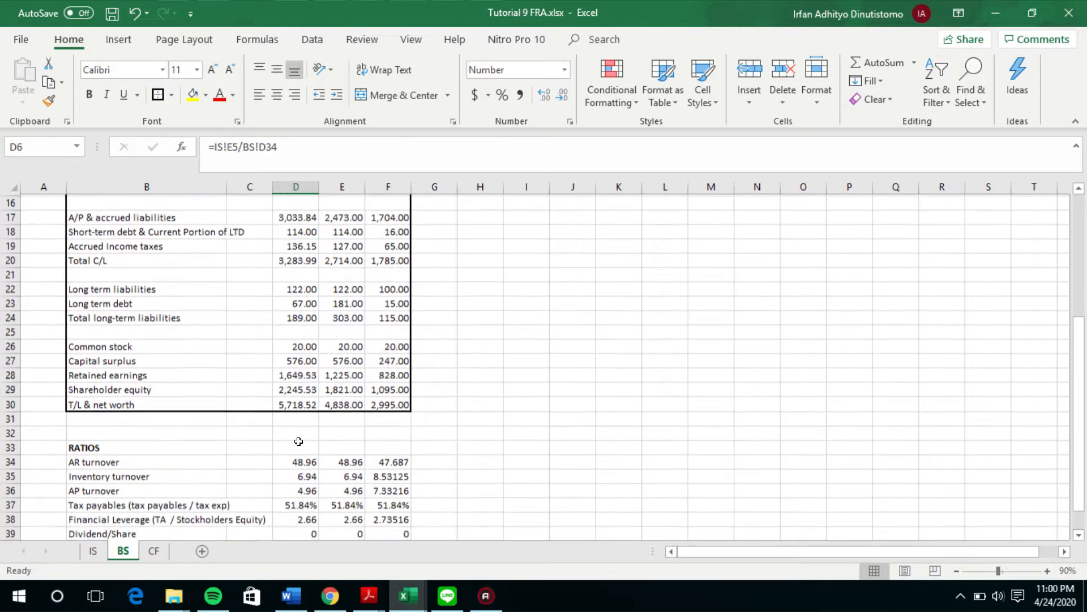
left_click(295, 460)
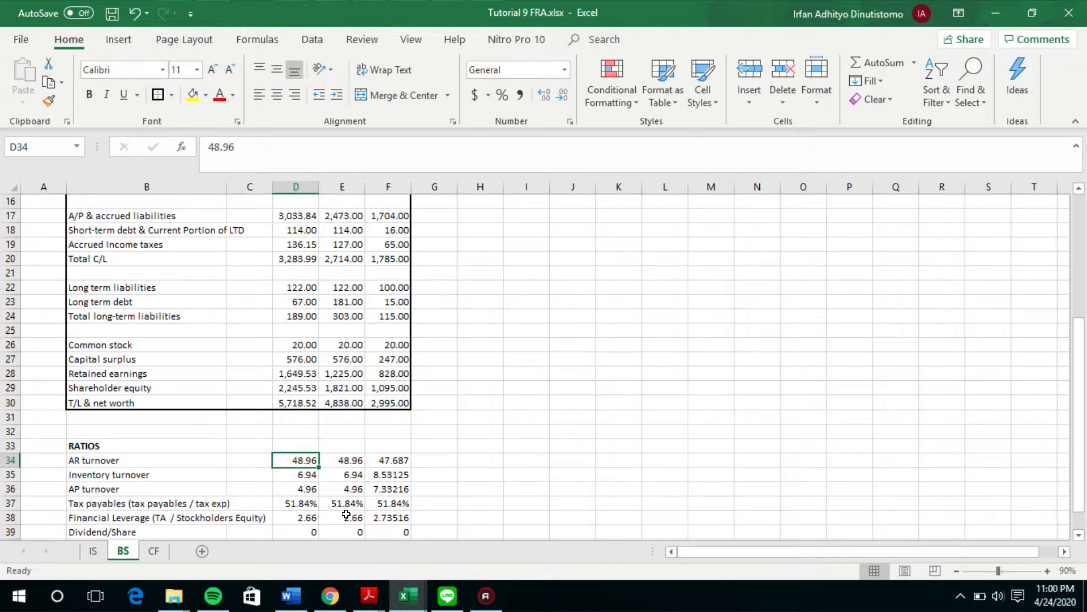
Step: Trace the Yr 3 Est receivables formula to estimated net sales on the IS sheet and AR turnover on the BS sheet
scroll(347, 514, "up", 4)
left_click(297, 229)
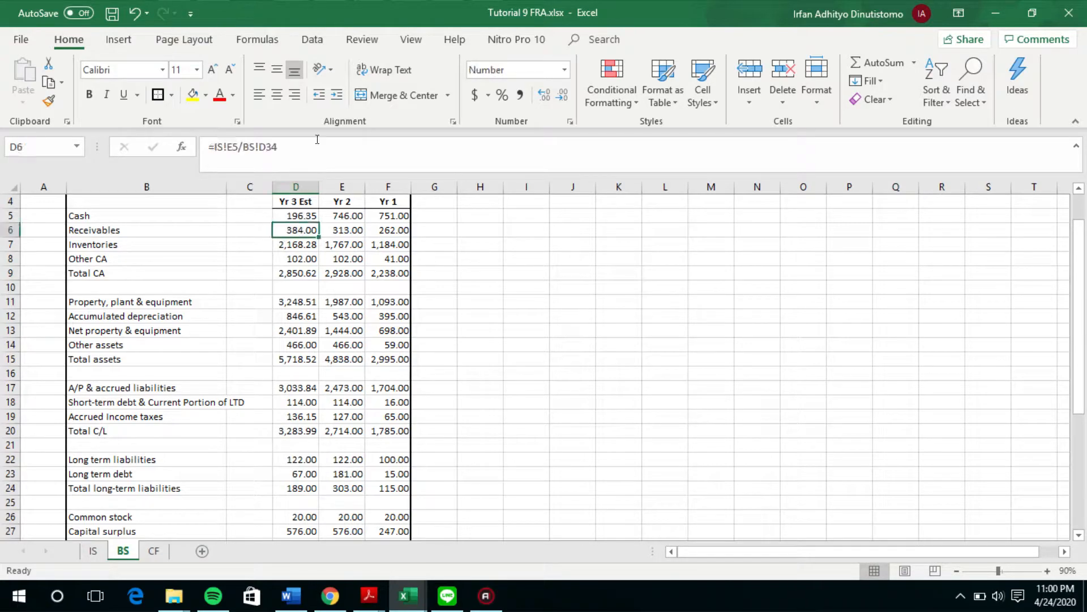
left_click(316, 141)
scroll(255, 453, "down", 3)
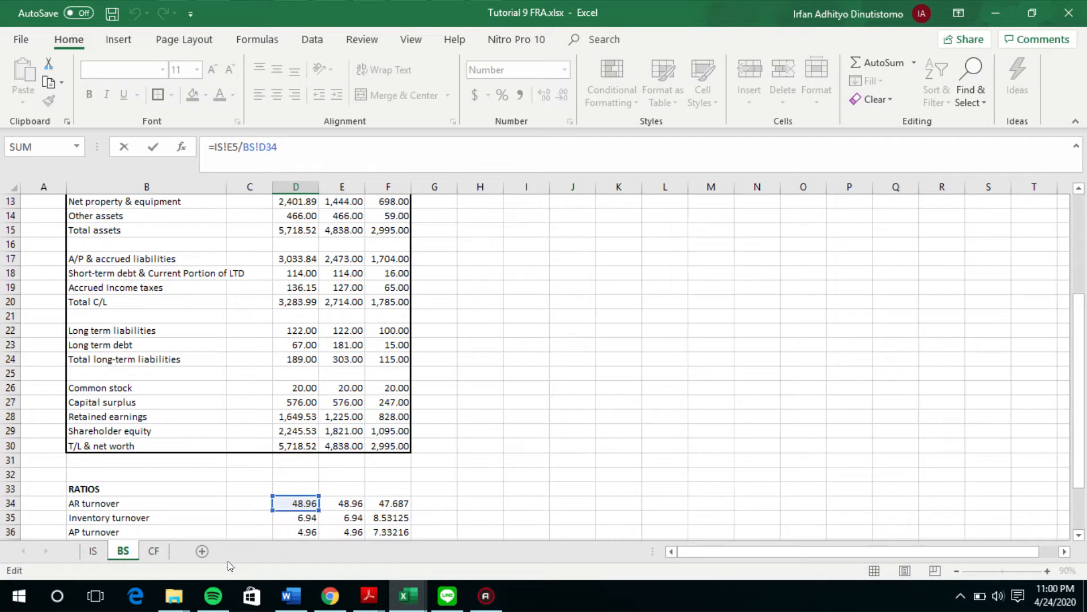
left_click(92, 552)
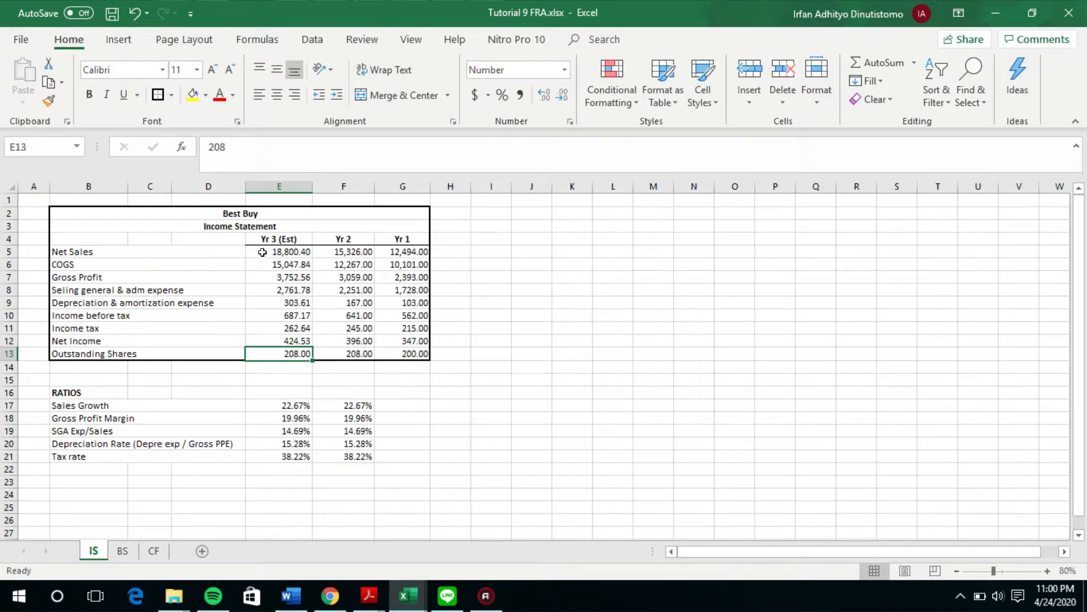
left_click(259, 250)
left_click(123, 550)
left_click(286, 502)
key("F2")
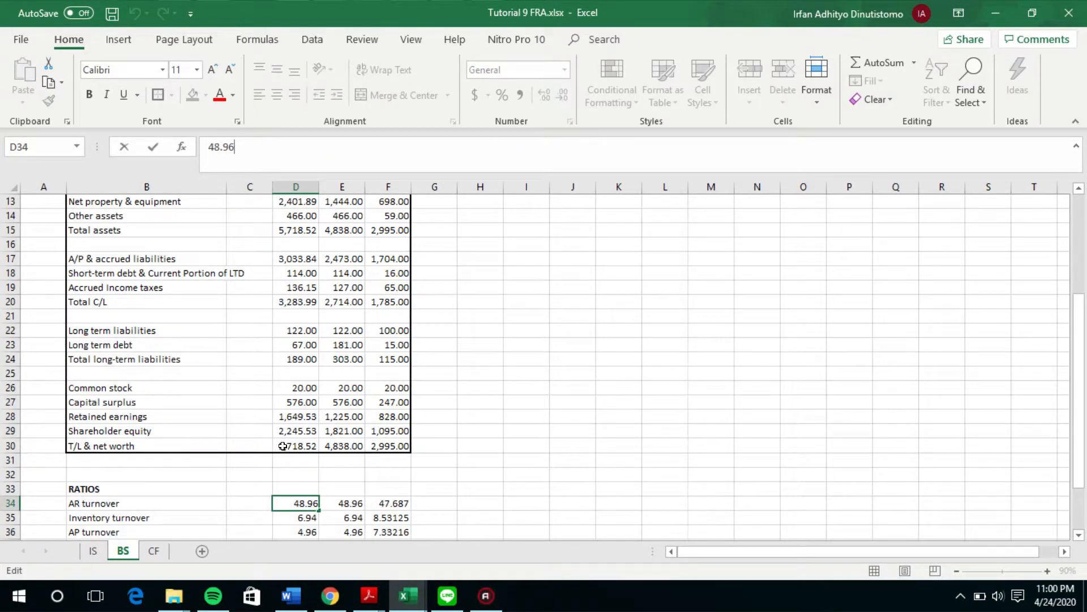
key("Return")
Step: Recheck the AR turnover reference in the Yr 3 Est receivables formula, leaving the formula as it is
scroll(291, 245, "up", 3)
left_click(286, 230)
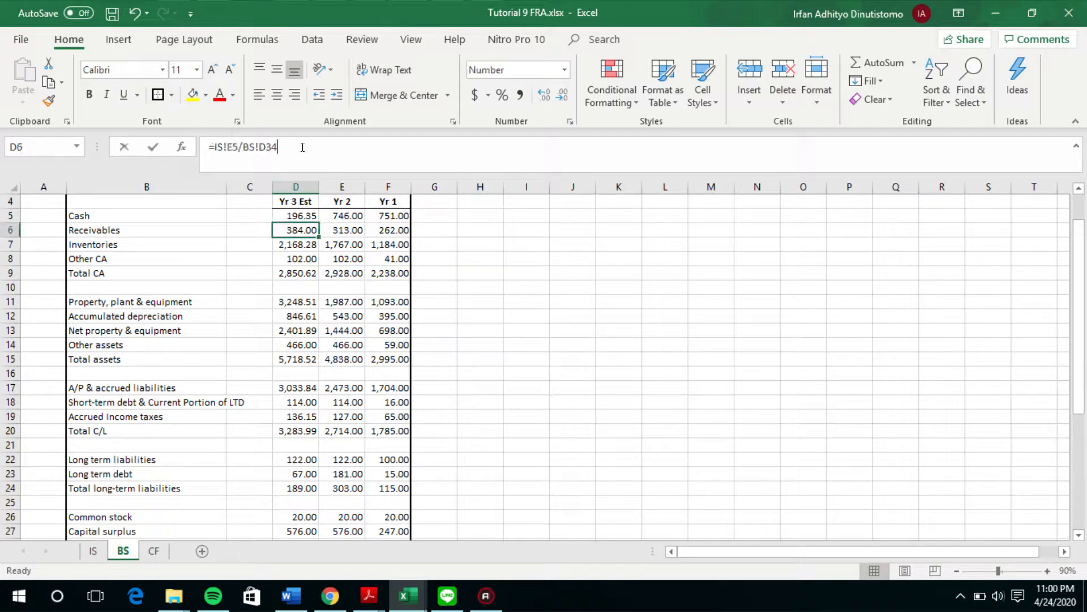
left_click(302, 148)
scroll(308, 309, "down", 4)
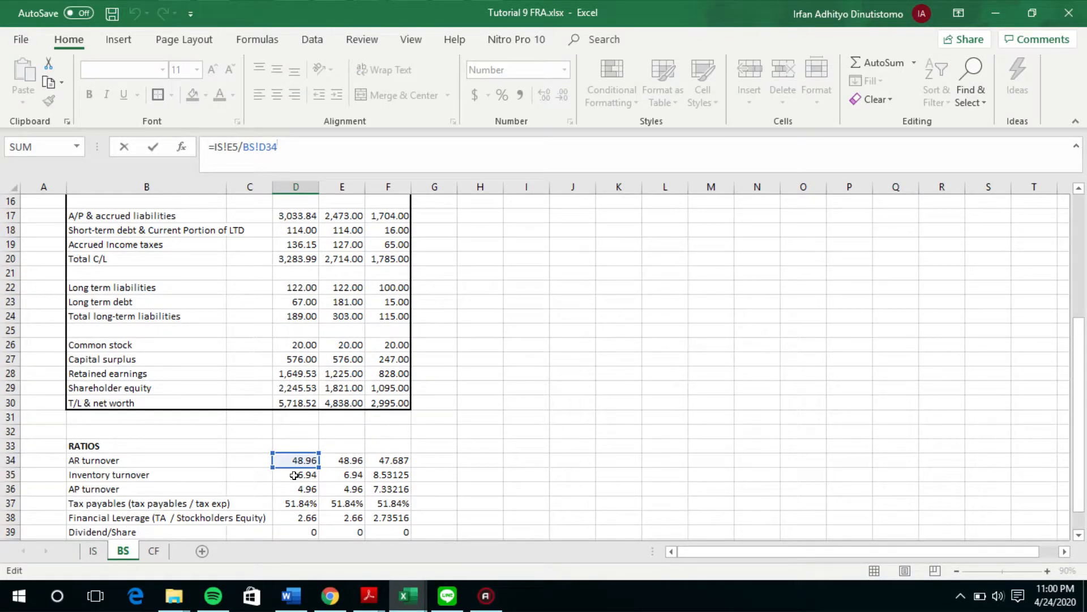
scroll(306, 464, "up", 5)
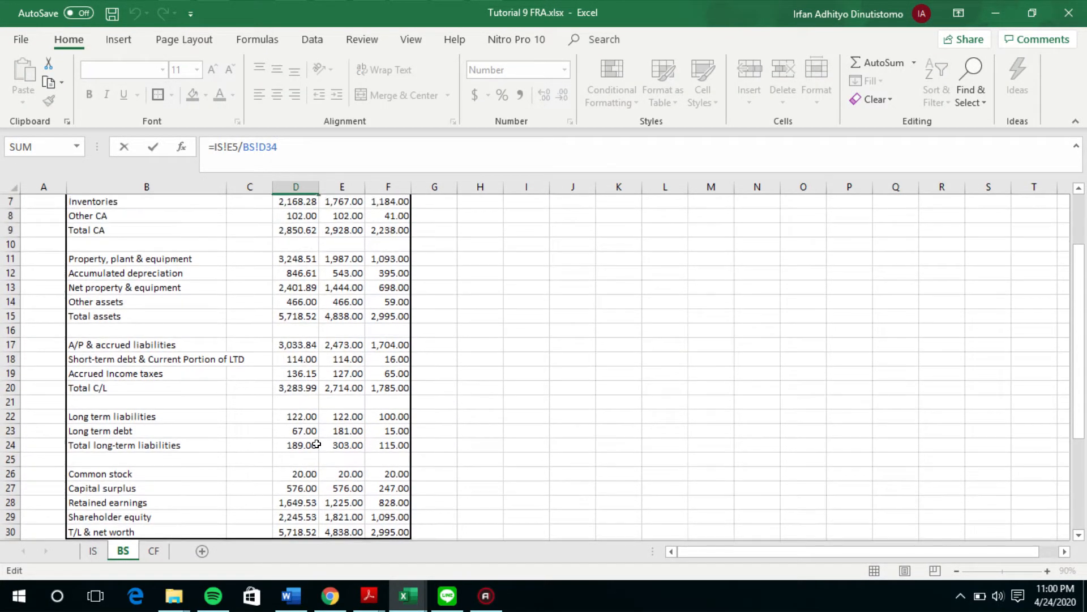
key("Return")
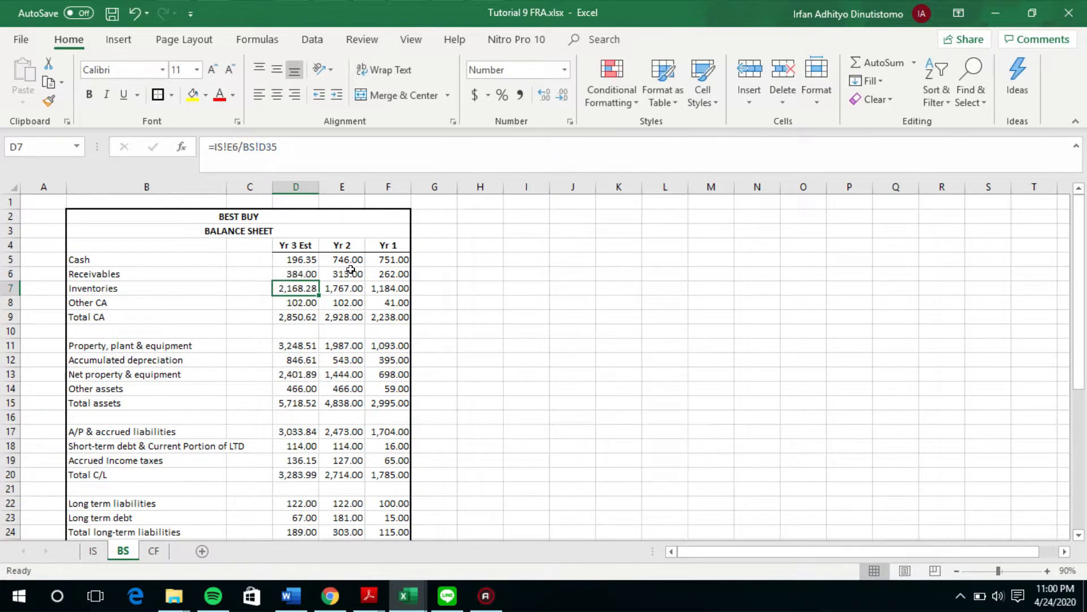
Step: Trace the Yr 3 Est inventories formula to COGS on the IS sheet and the inventory turnover ratio on the BS sheet
left_click(354, 158)
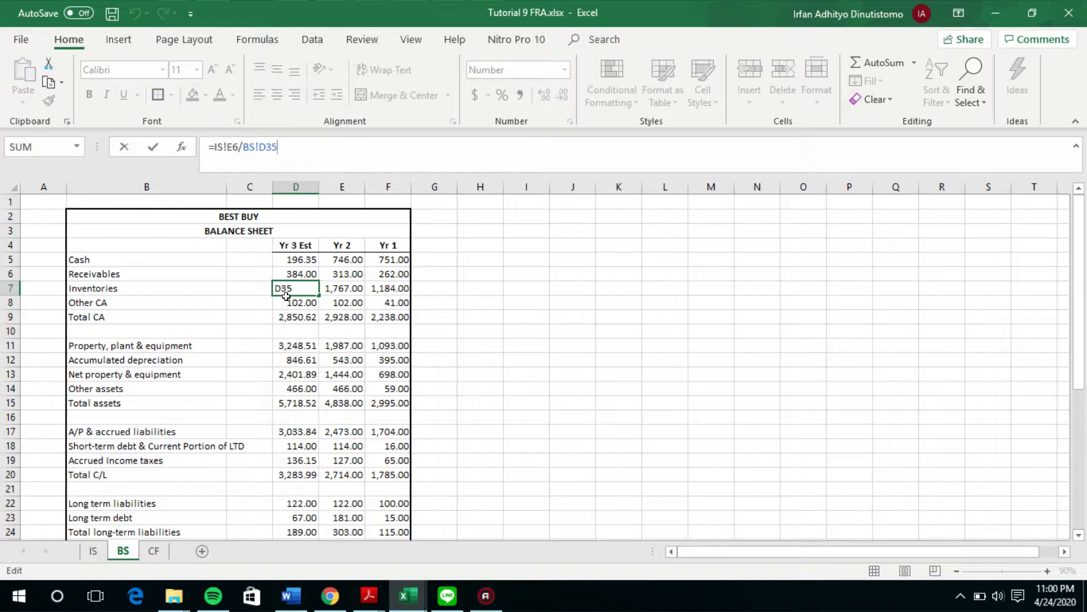
scroll(287, 295, "down", 7)
scroll(325, 349, "up", 6)
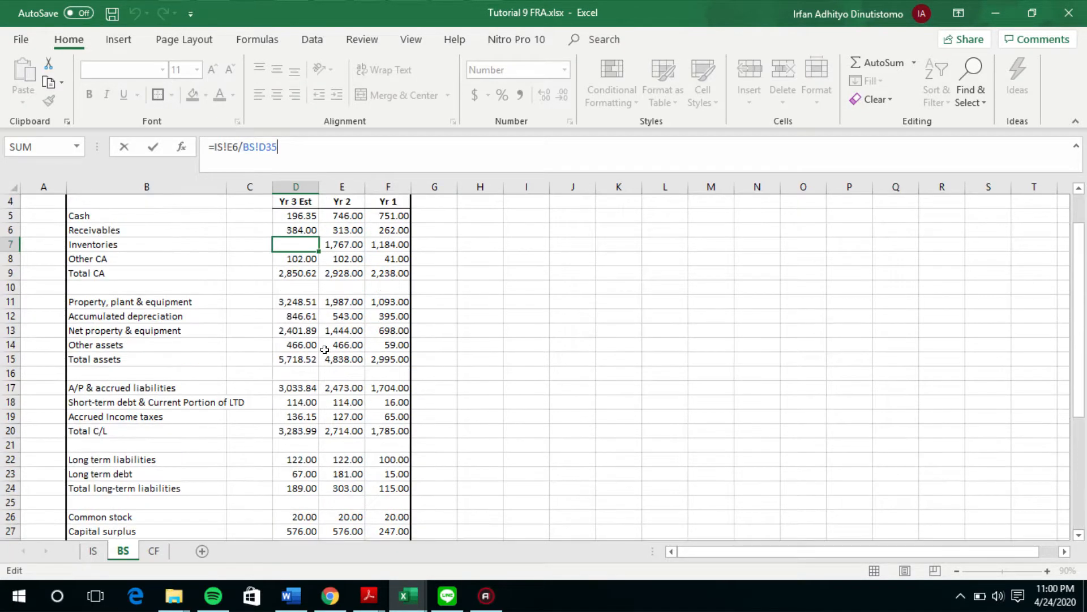
scroll(325, 350, "up", 1)
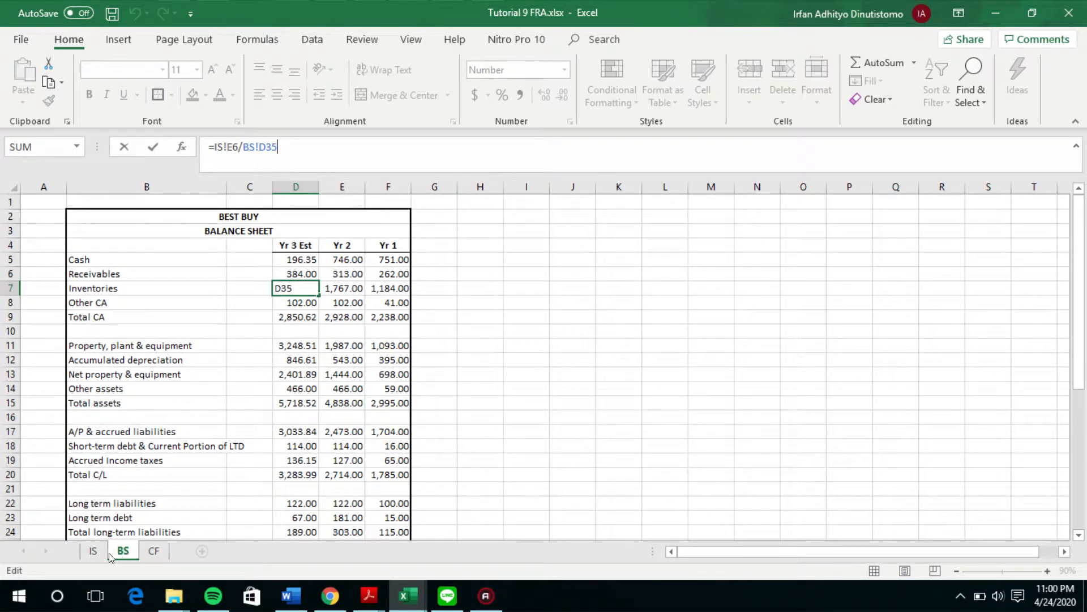
key("Return")
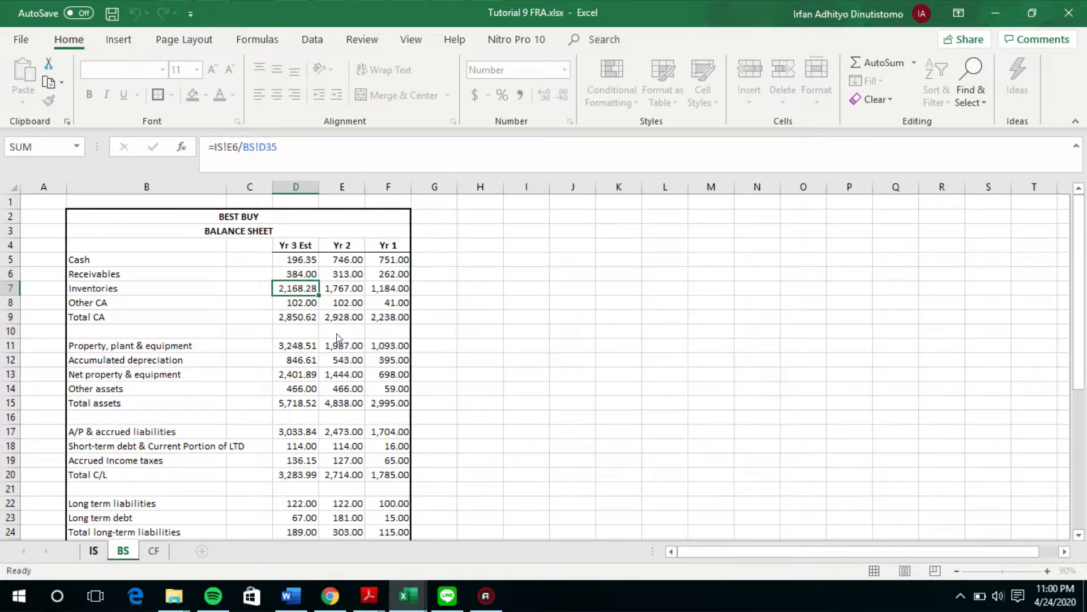
left_click(93, 550)
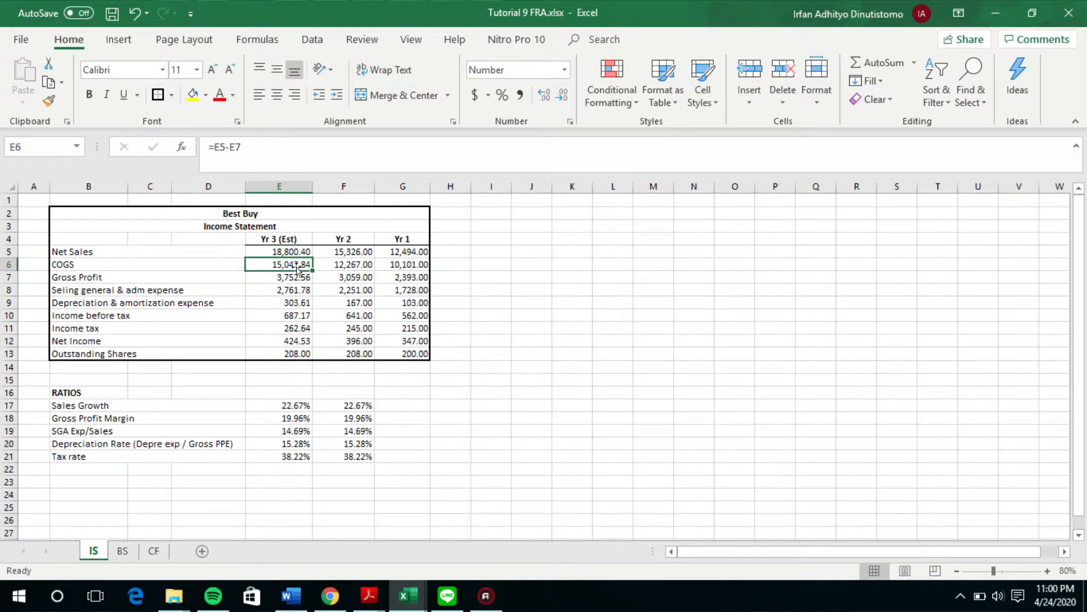
left_click(123, 550)
scroll(306, 490, "down", 5)
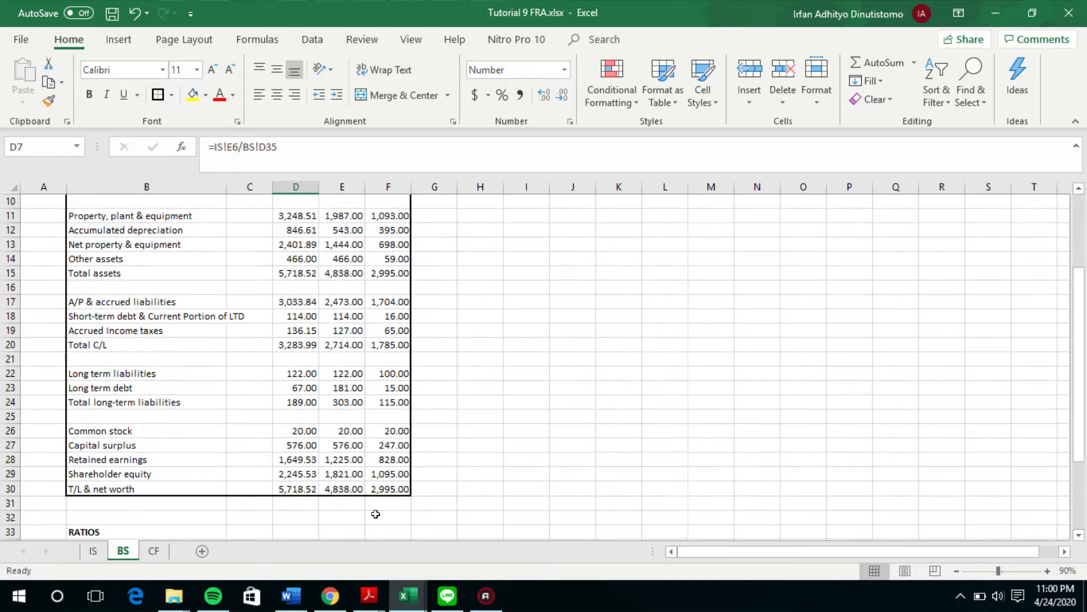
scroll(277, 432, "up", 5)
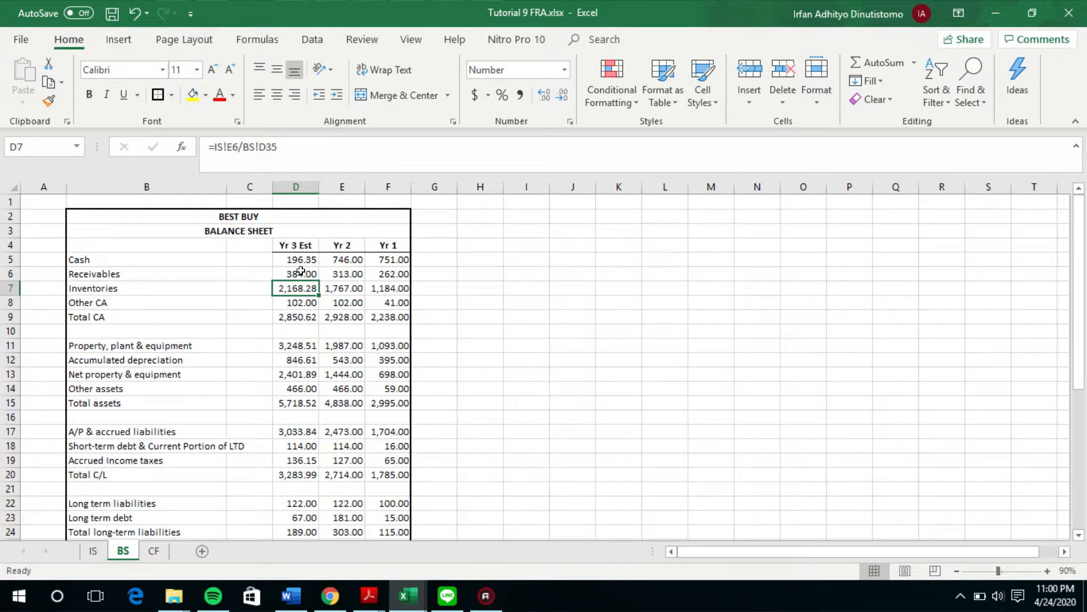
Step: Check the Yr 3 Est formula for Other CA and clear the Yr 3 Est Cash cell
left_click(312, 302)
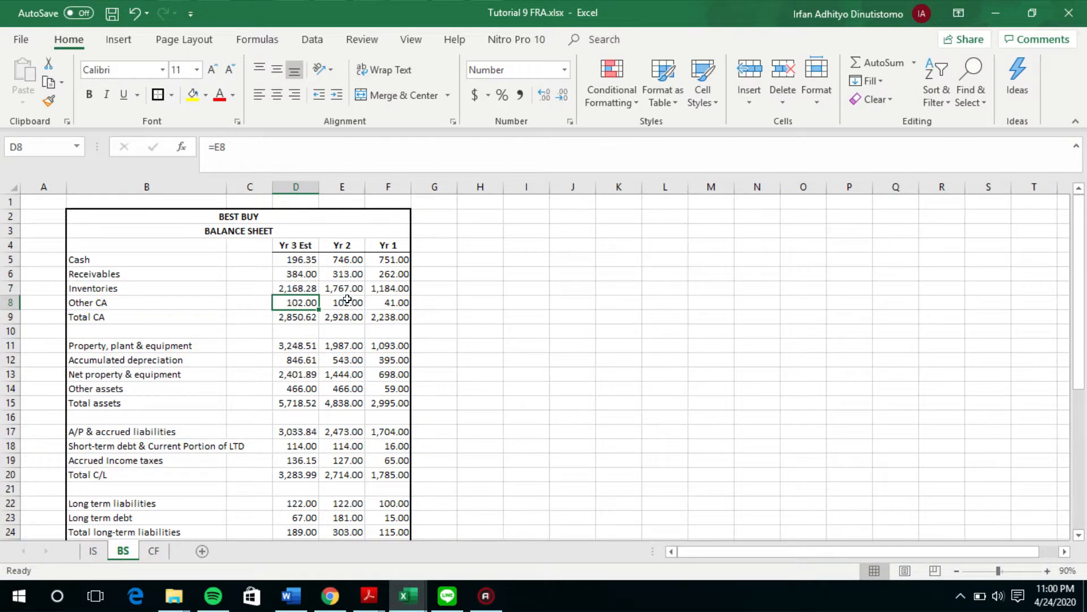
key("Down")
key("Down")
key("Up")
key("Up")
key("Up")
key("Up")
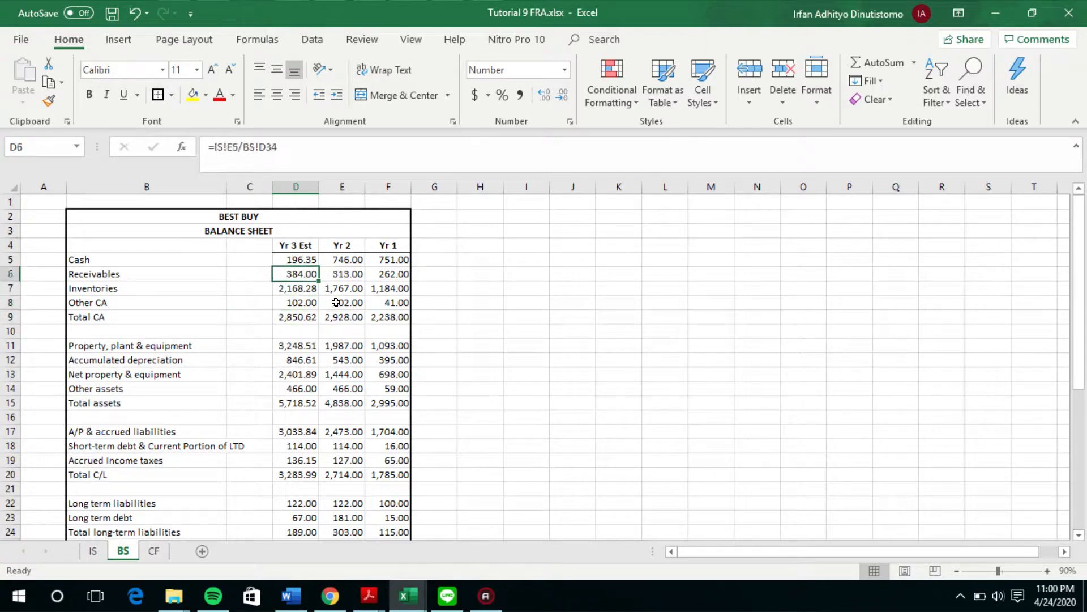
key("Up")
key("Delete")
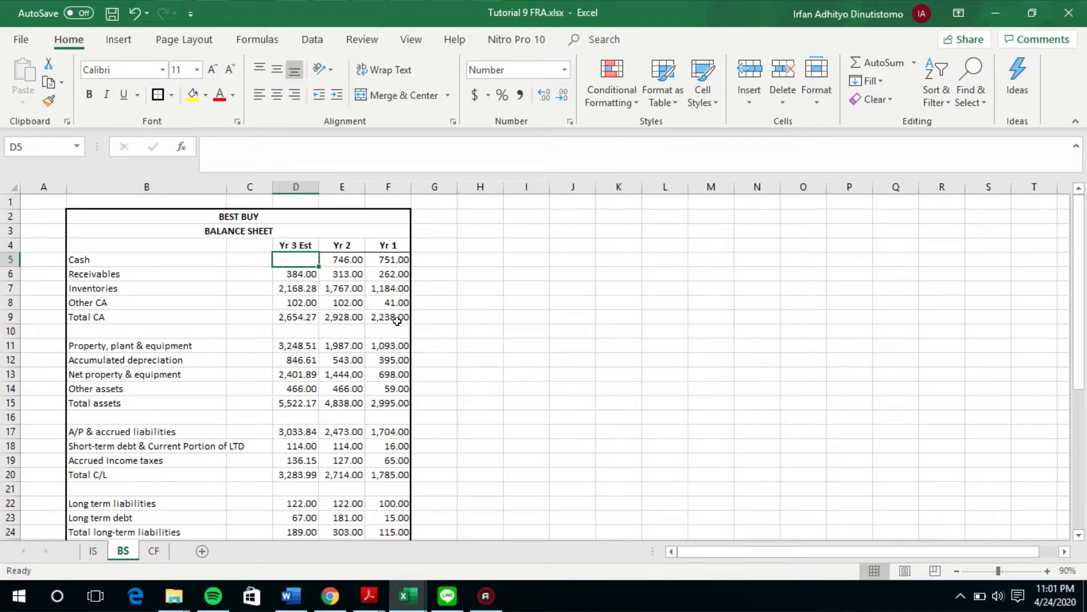
Step: Trace the Yr 3 Est property, plant and equipment formula to the Yr 2 balance and the estimated CAPEX
left_click(263, 341)
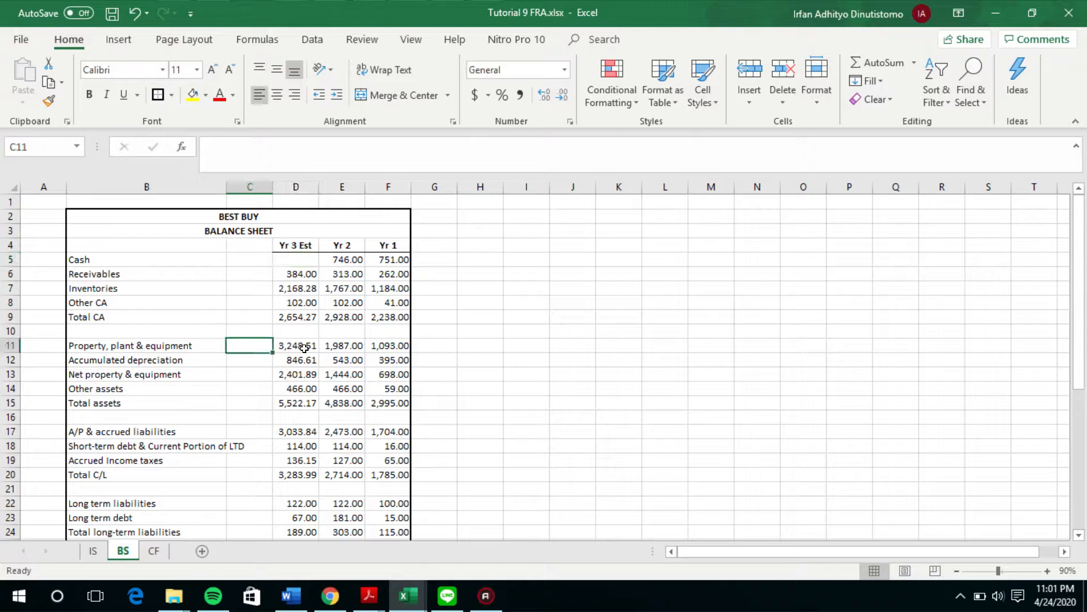
left_click(300, 346)
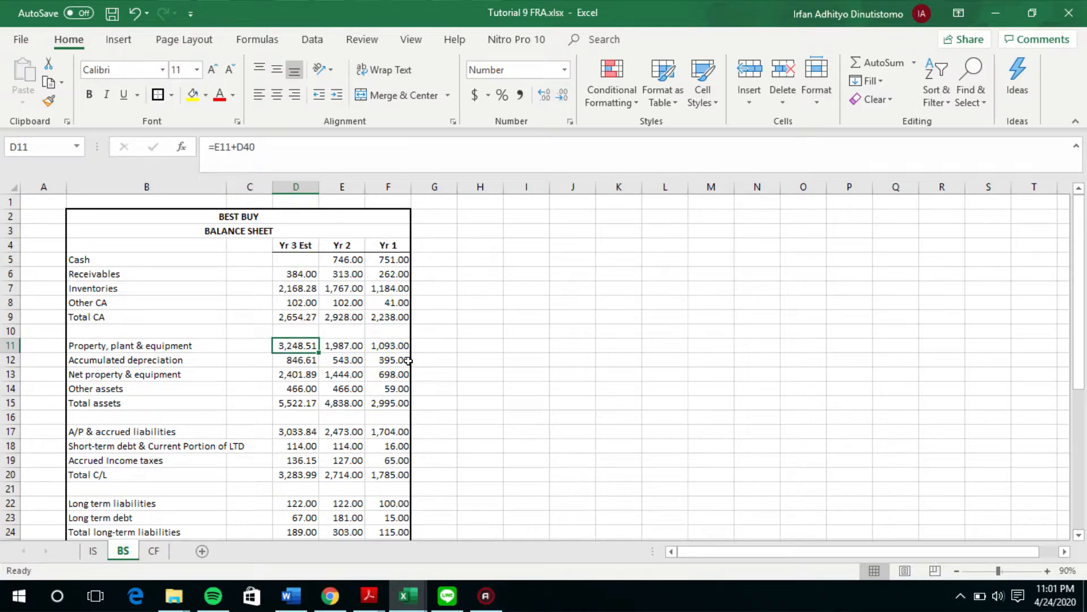
double_click(300, 346)
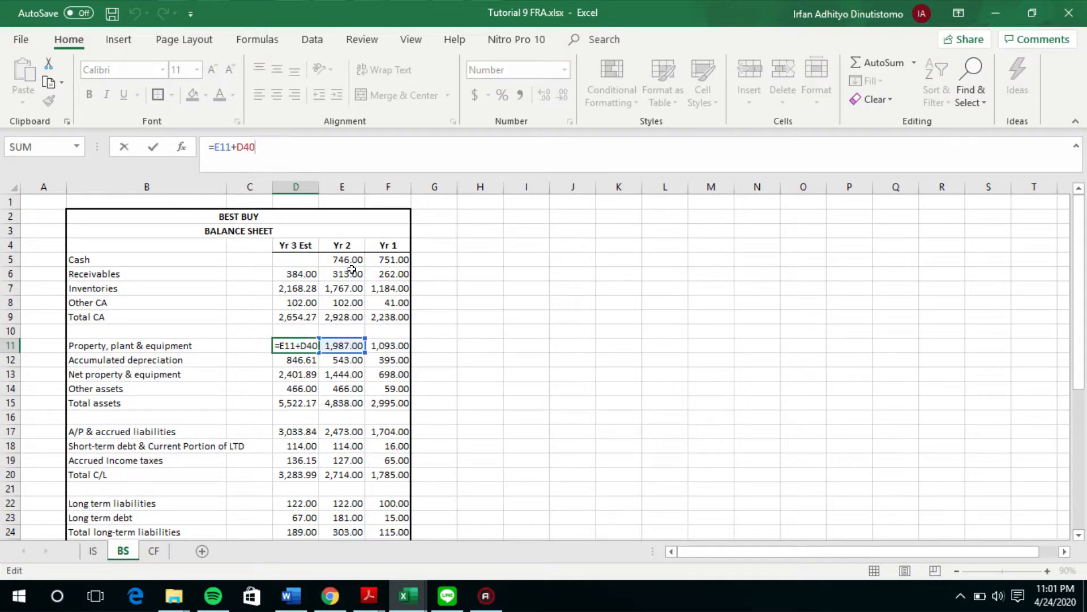
scroll(351, 269, "down", 6)
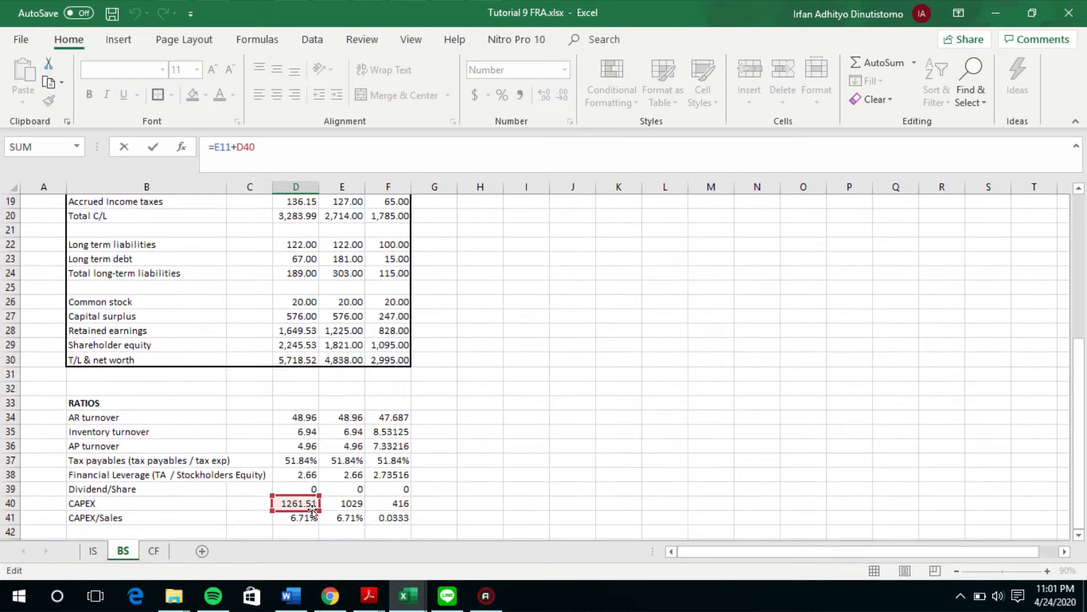
key("Return")
Step: Inspect the Yr 3 Est accumulated depreciation formula and the Yr 2 accumulated depreciation balance it builds on
scroll(280, 371, "up", 5)
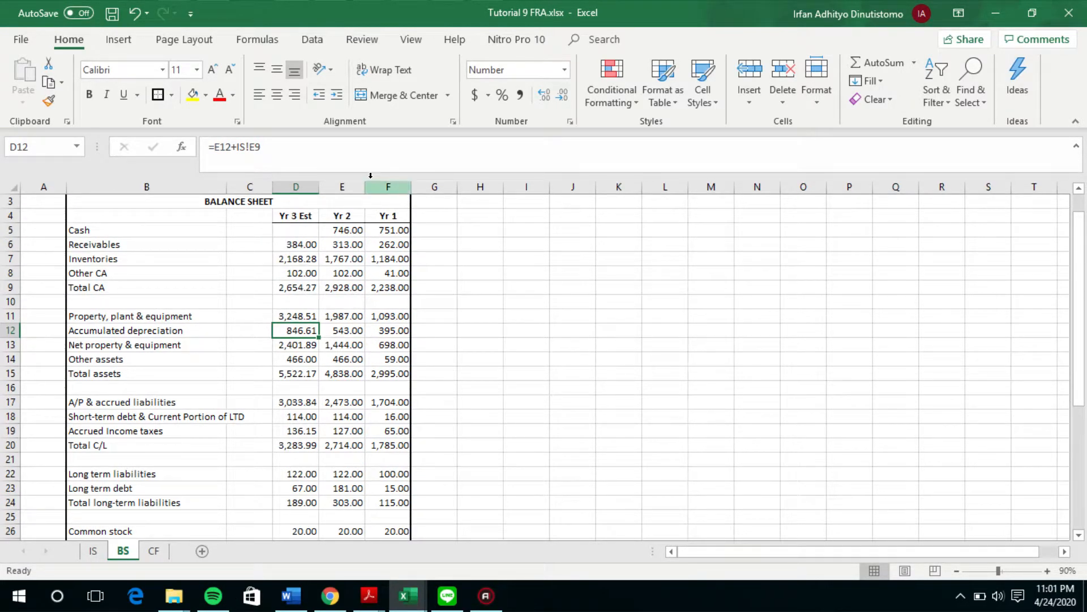
left_click_drag(342, 329, 341, 318)
left_click(332, 329)
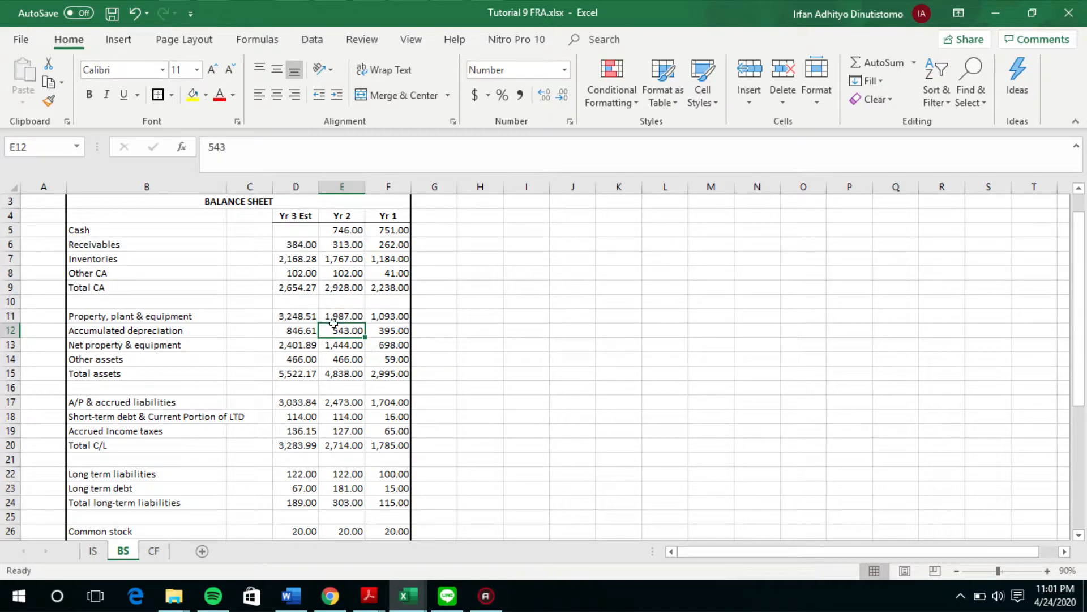
key("Left")
left_click(277, 164)
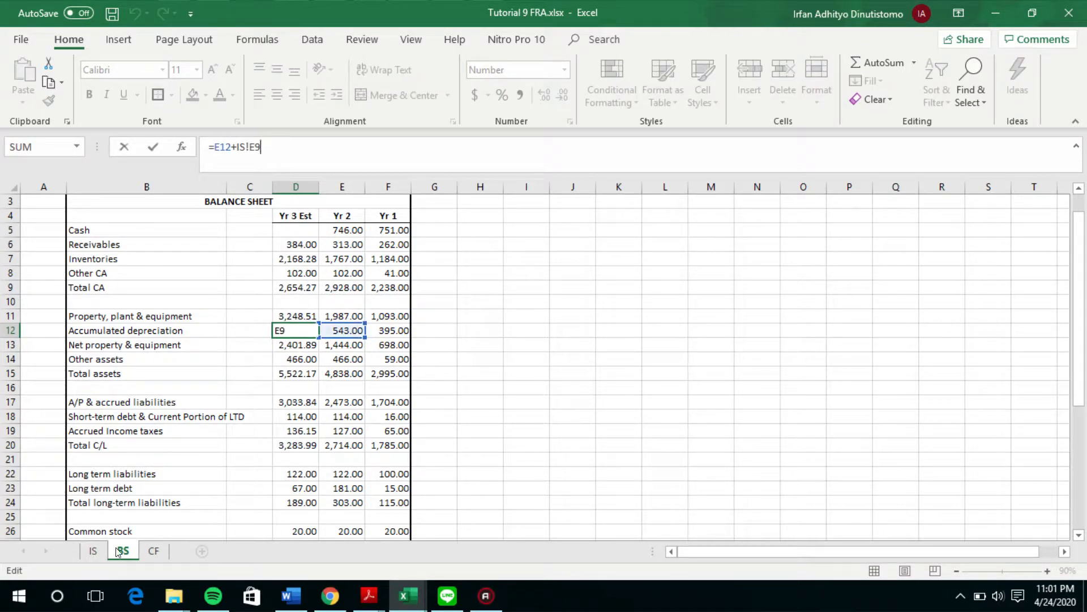
key("ctrl+Return")
Step: Trace the IS sheet reference in the Yr 3 Est accumulated depreciation formula to the estimated depreciation & amortization expense
left_click(94, 550)
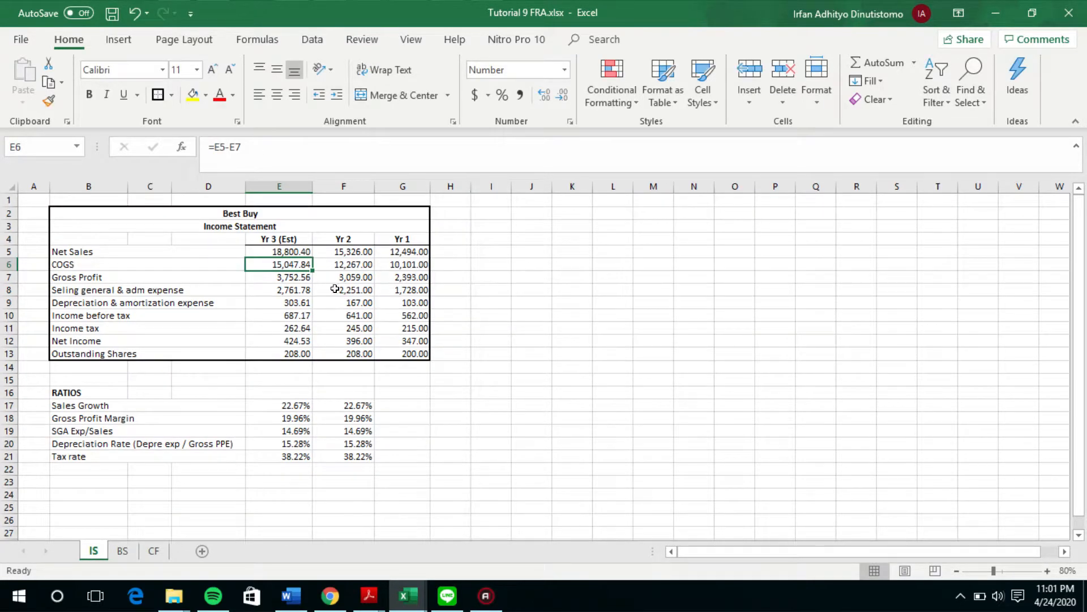
key("Down")
key("Down")
key("Down")
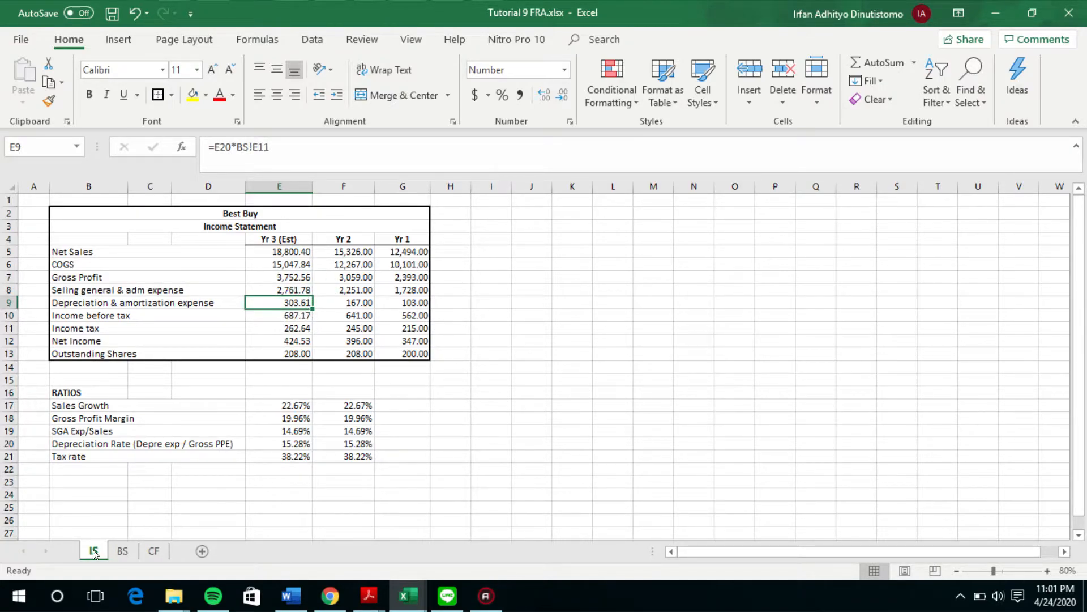
left_click(122, 550)
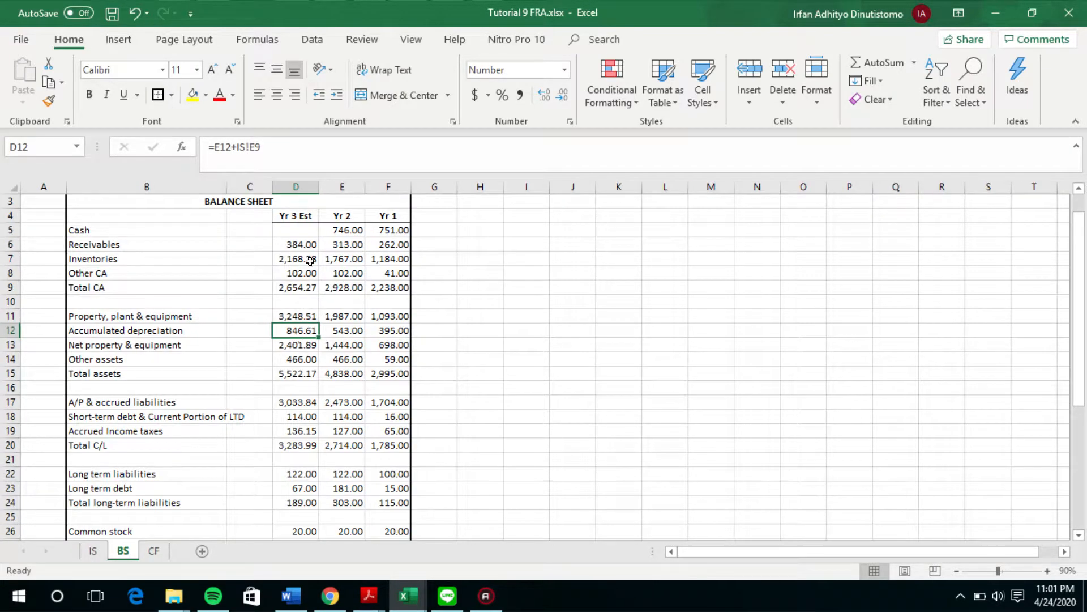
left_click(299, 147)
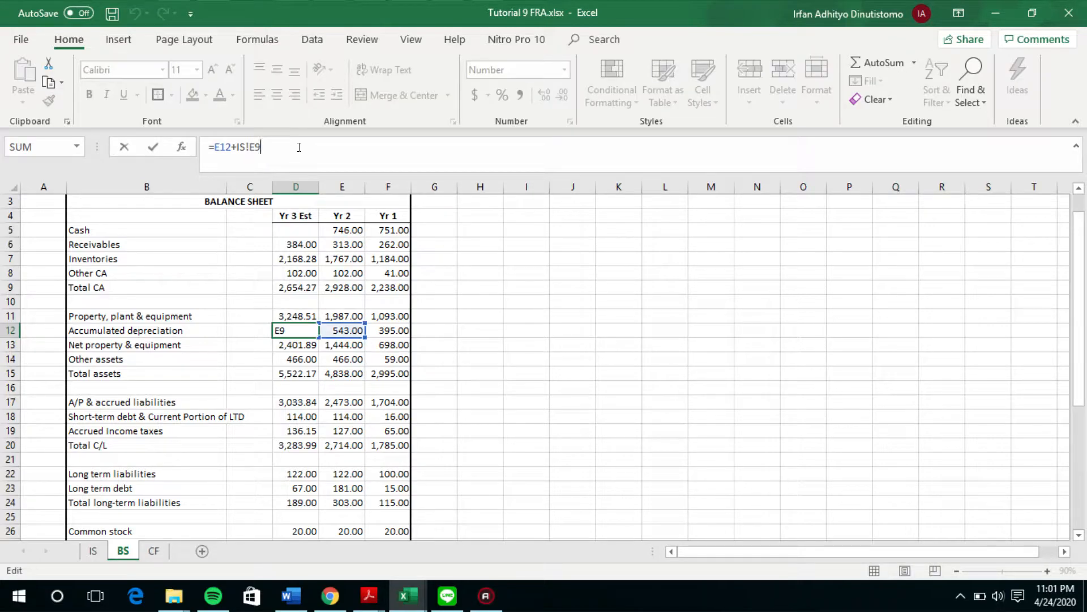
key("Return")
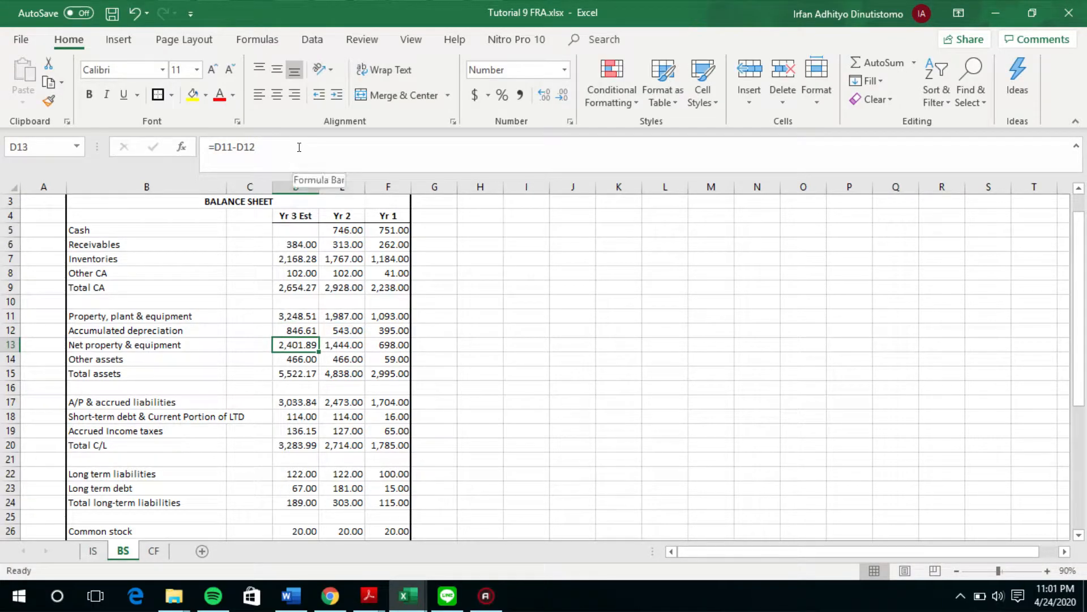
Step: Check the Yr 3 Est formulas from net property & equipment through total assets, including the empty Cash cell
left_click(320, 143)
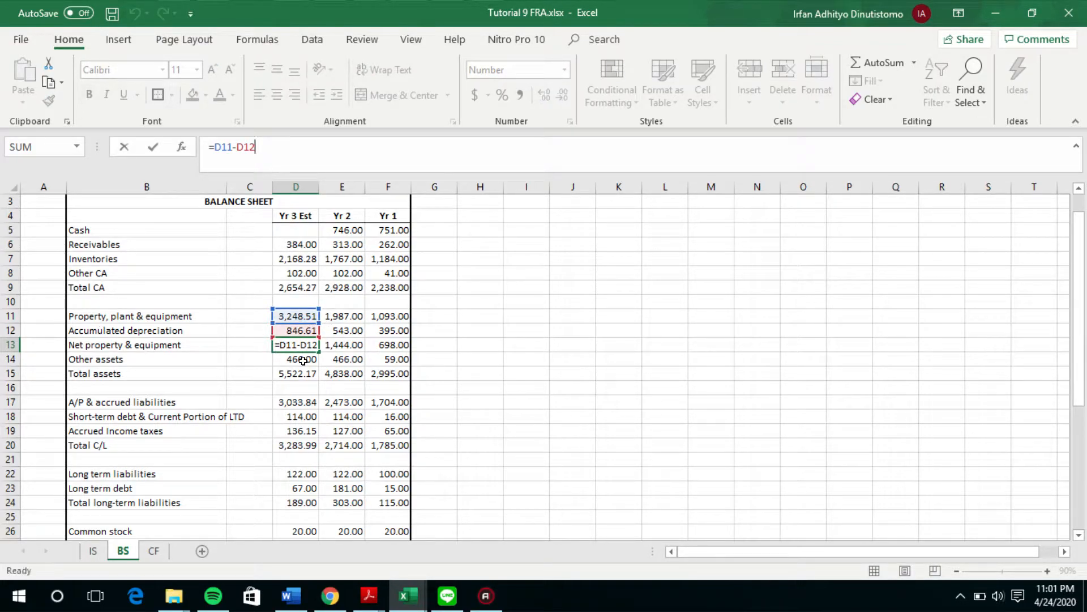
key("Return")
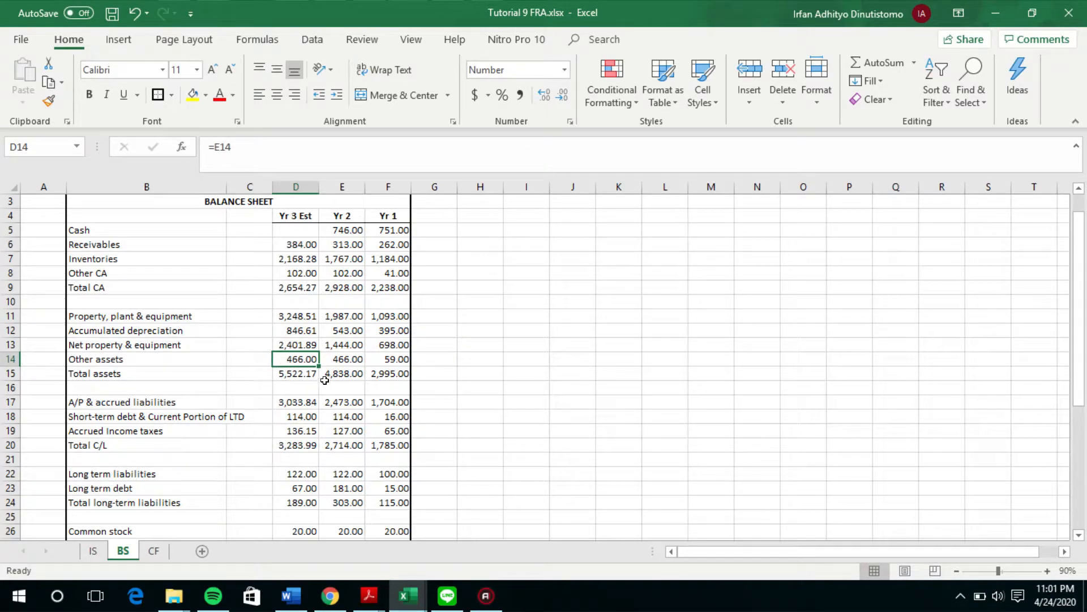
left_click(293, 372)
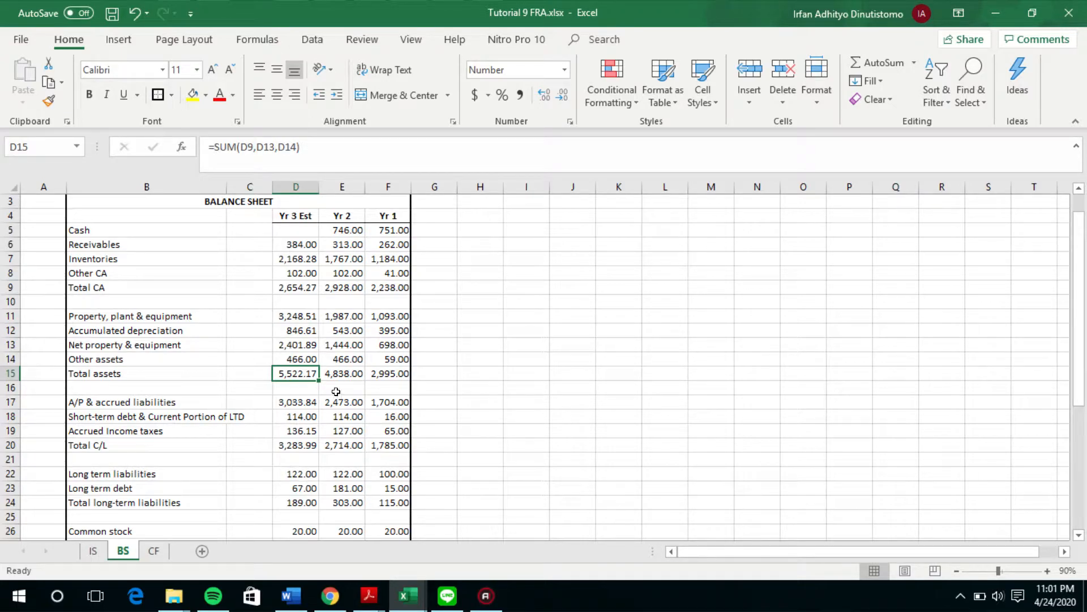
left_click(288, 226)
Step: Trace the Yr 3 Est A/P & accrued liabilities formula to the AP turnover ratio on the BS sheet
scroll(416, 372, "down", 1)
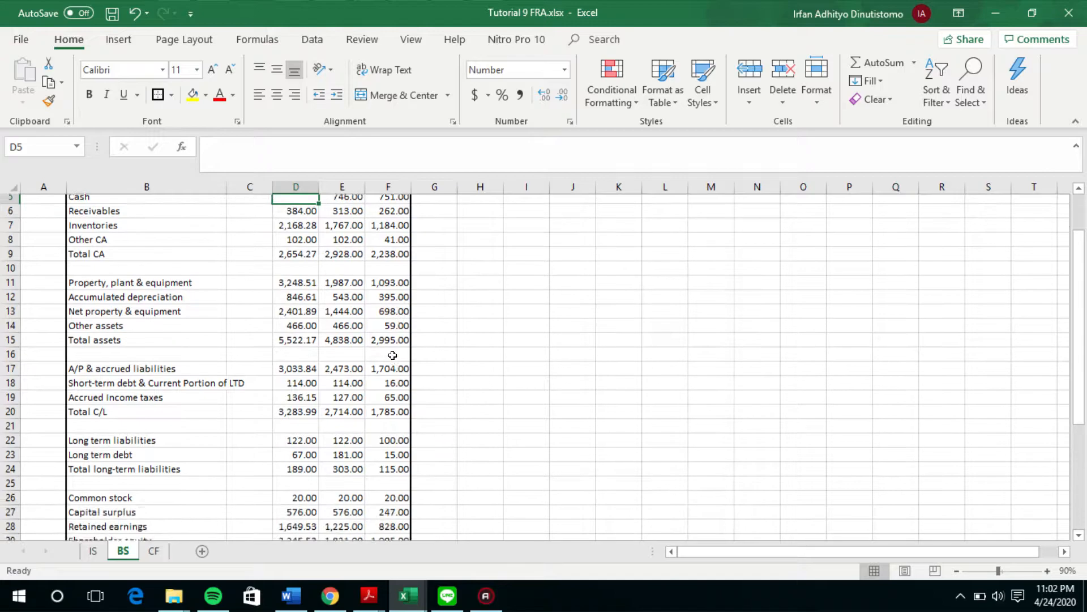
scroll(266, 477, "down", 1)
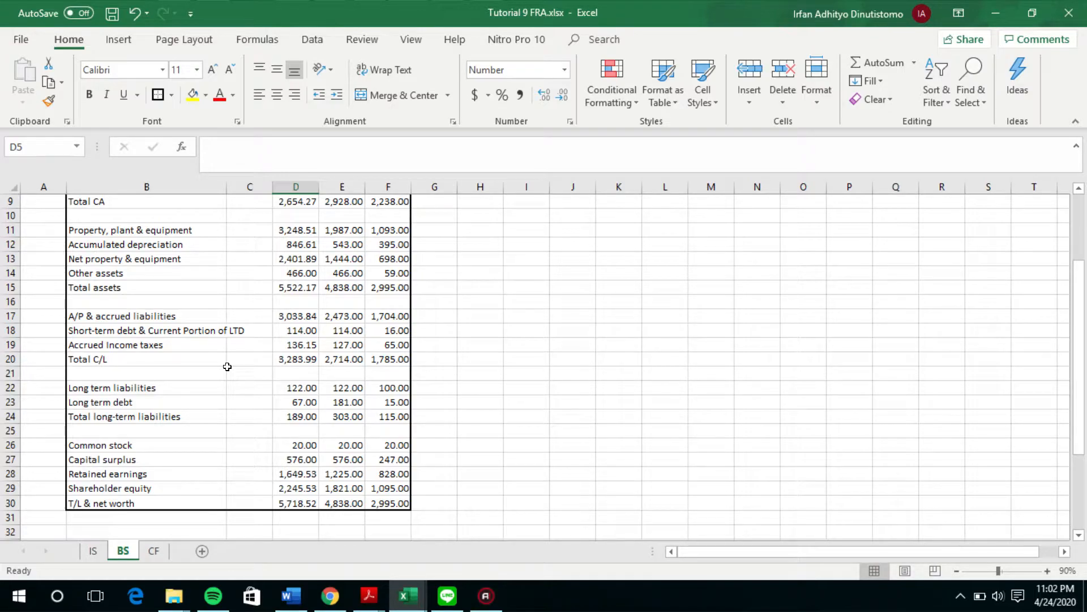
left_click(282, 319)
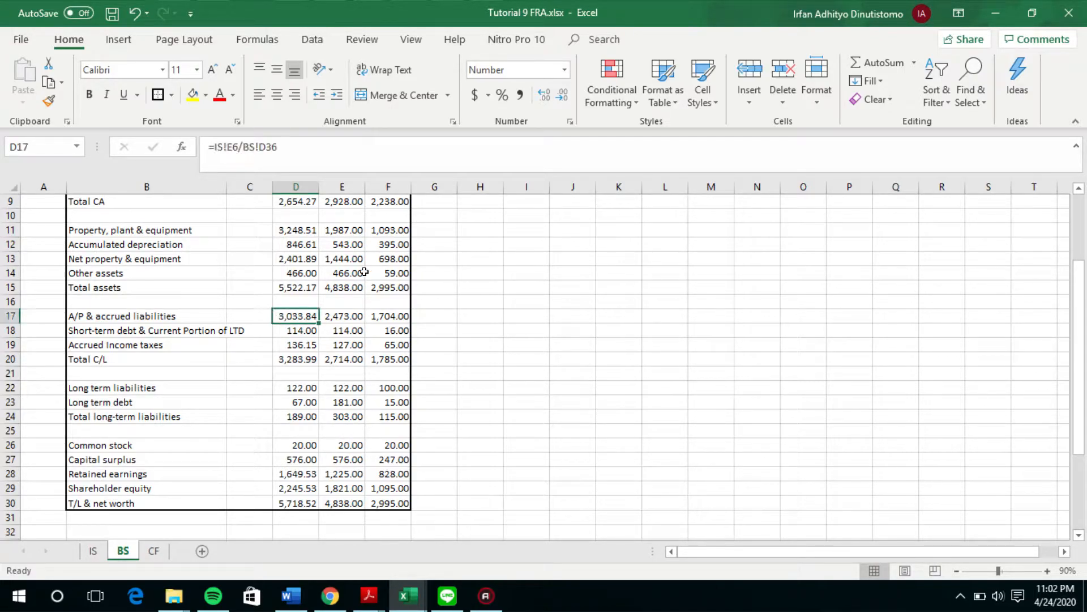
scroll(335, 239, "down", 2)
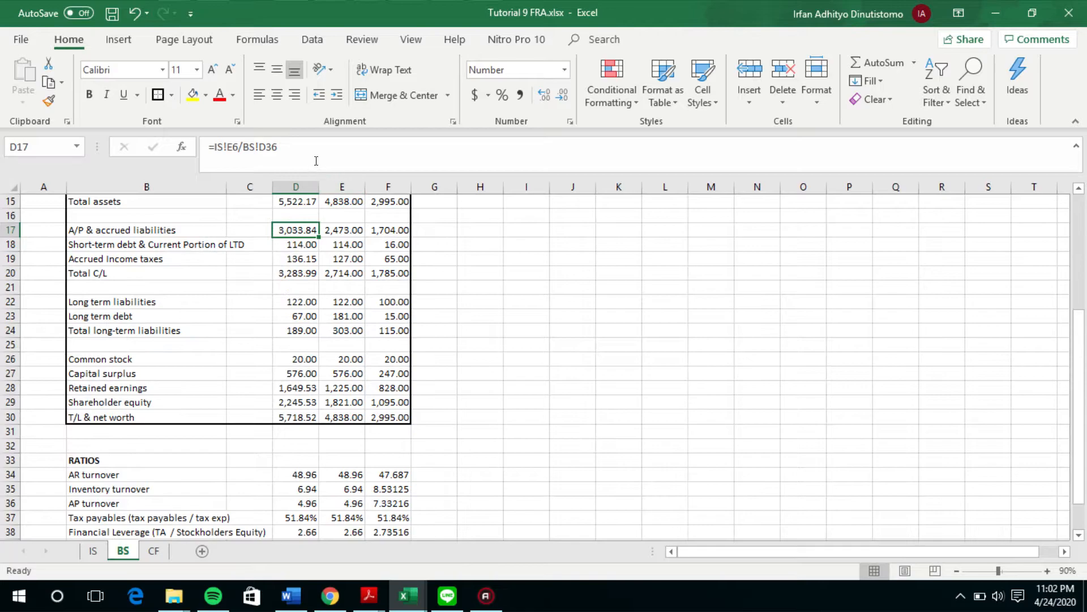
key("F2")
scroll(272, 480, "down", 1)
scroll(190, 481, "up", 3)
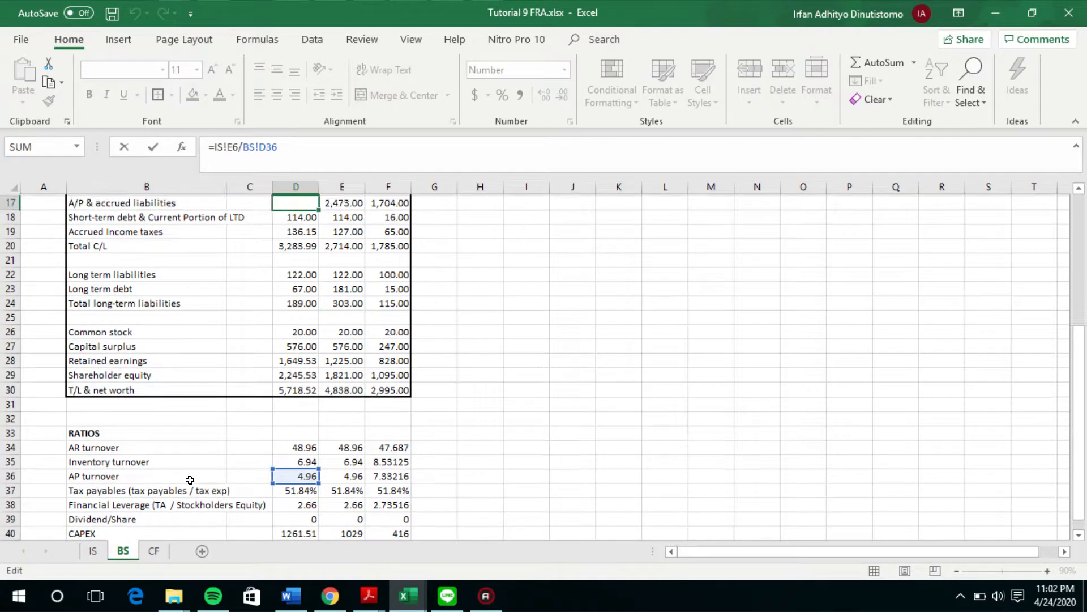
scroll(193, 487, "down", 2)
scroll(192, 486, "down", 2)
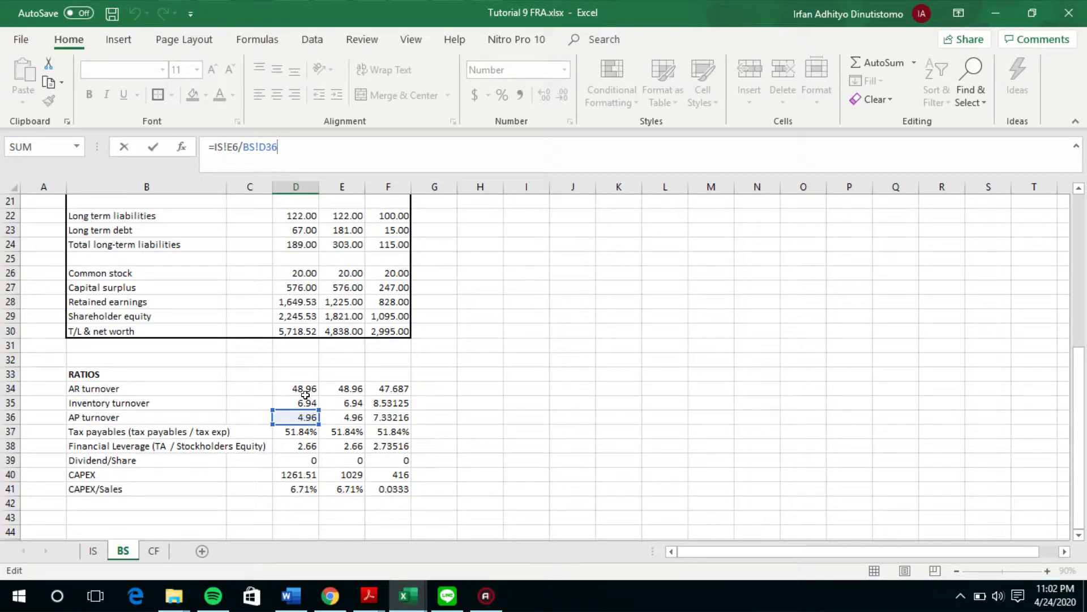
scroll(305, 395, "up", 3)
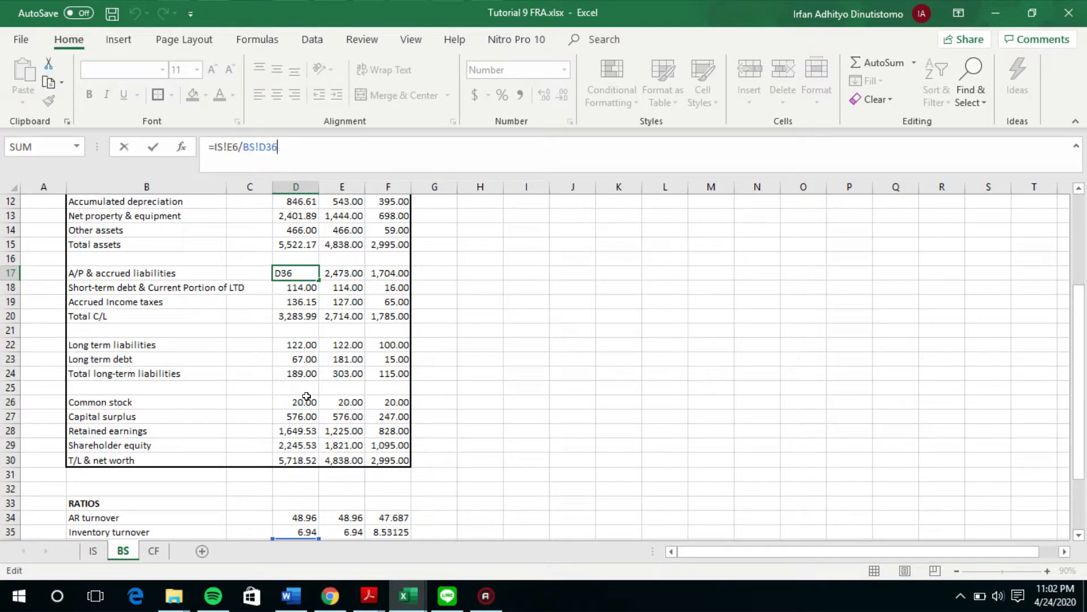
scroll(307, 534, "down", 1)
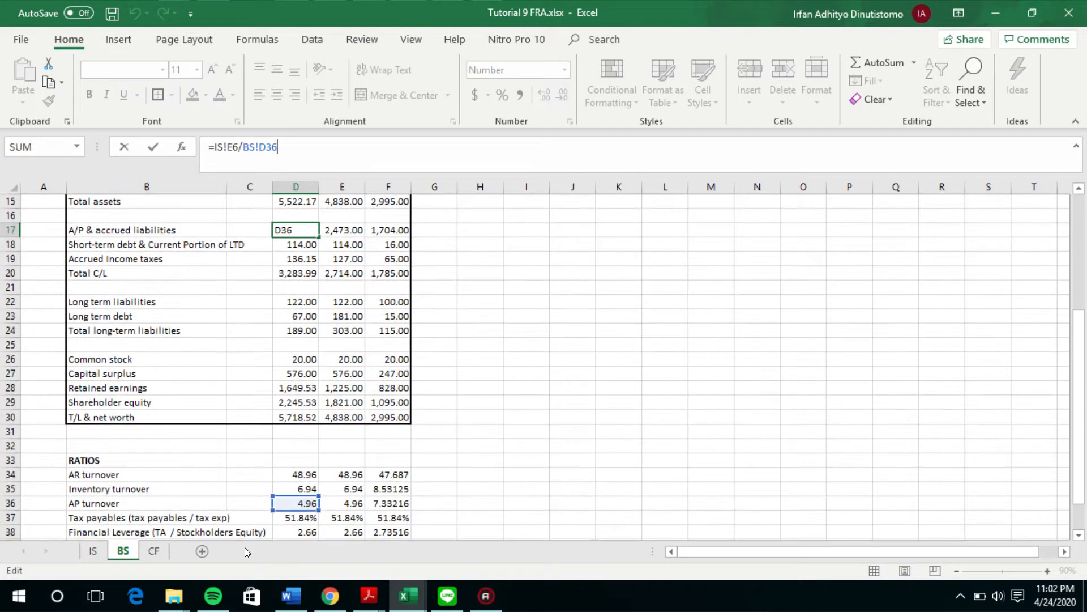
Step: Look up Yr 3 COGS on the IS sheet and recheck its use in the A/P & accrued liabilities formula
key("Return")
left_click(94, 551)
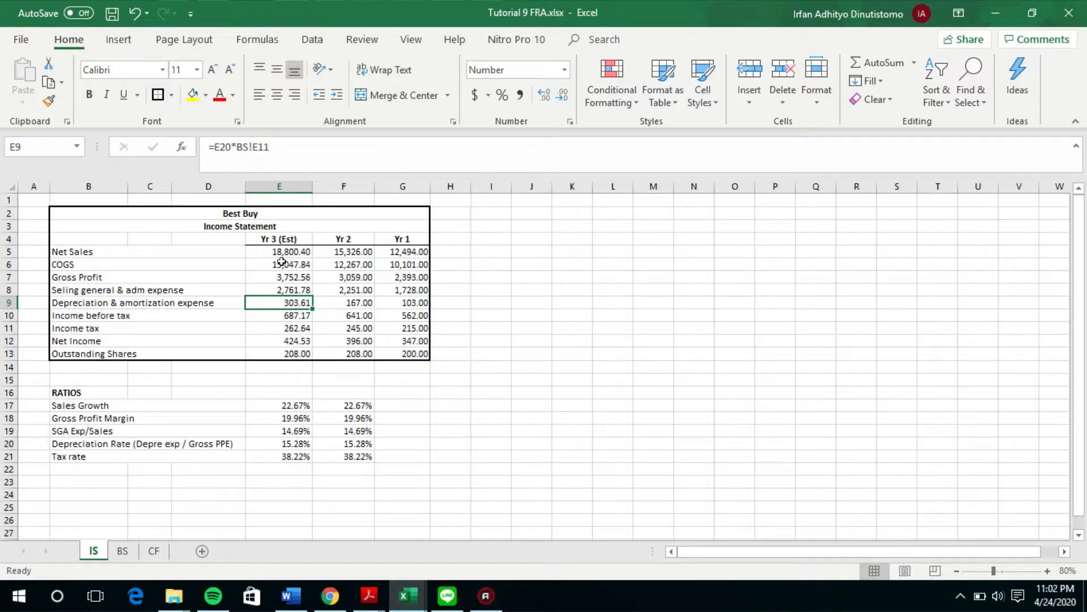
left_click(122, 551)
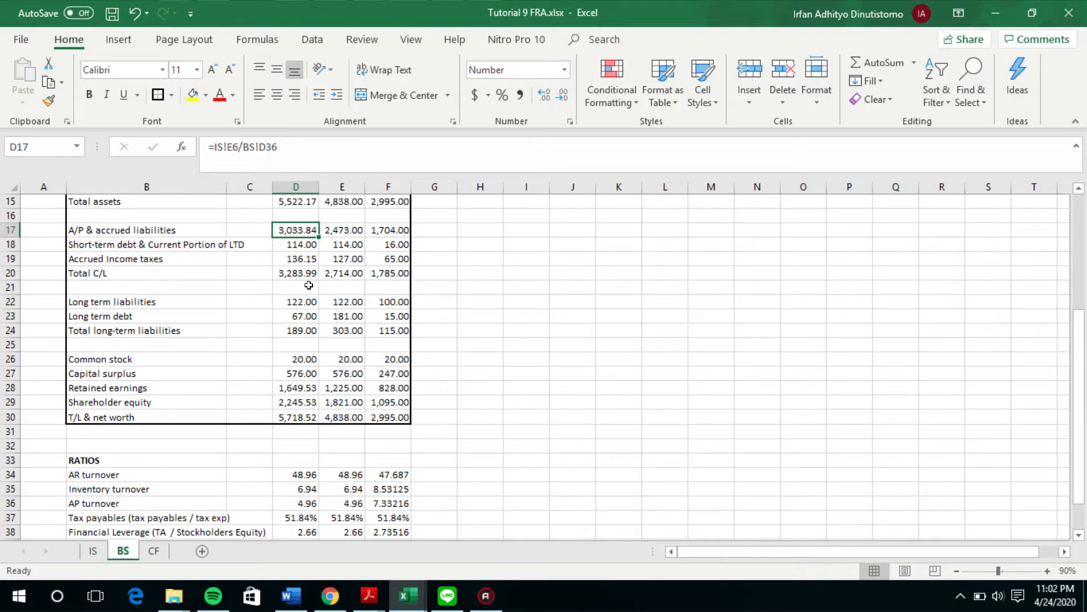
left_click(309, 169)
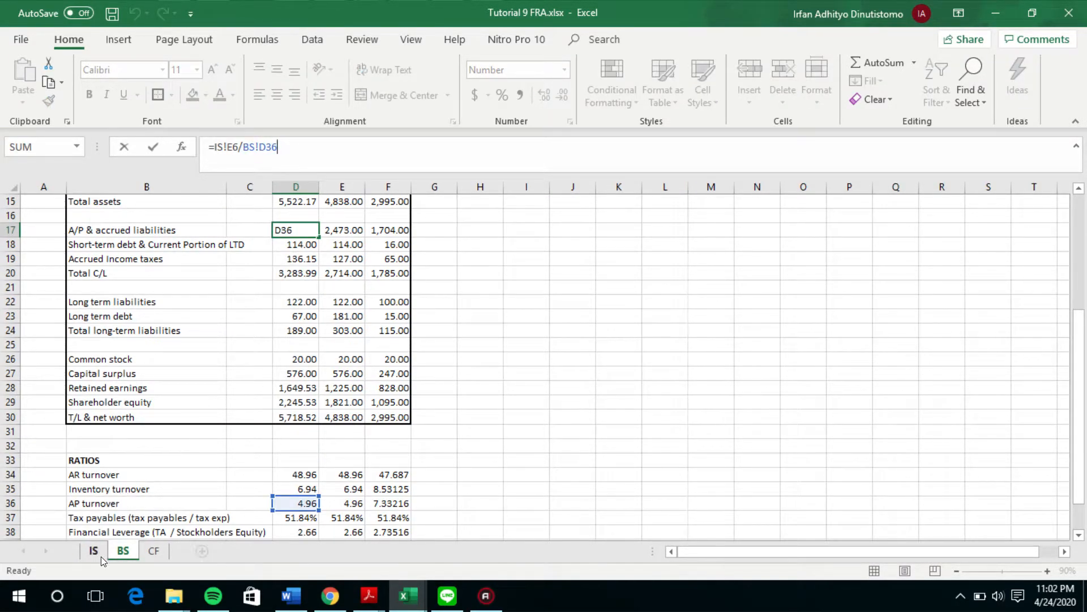
key("Return")
left_click(124, 549)
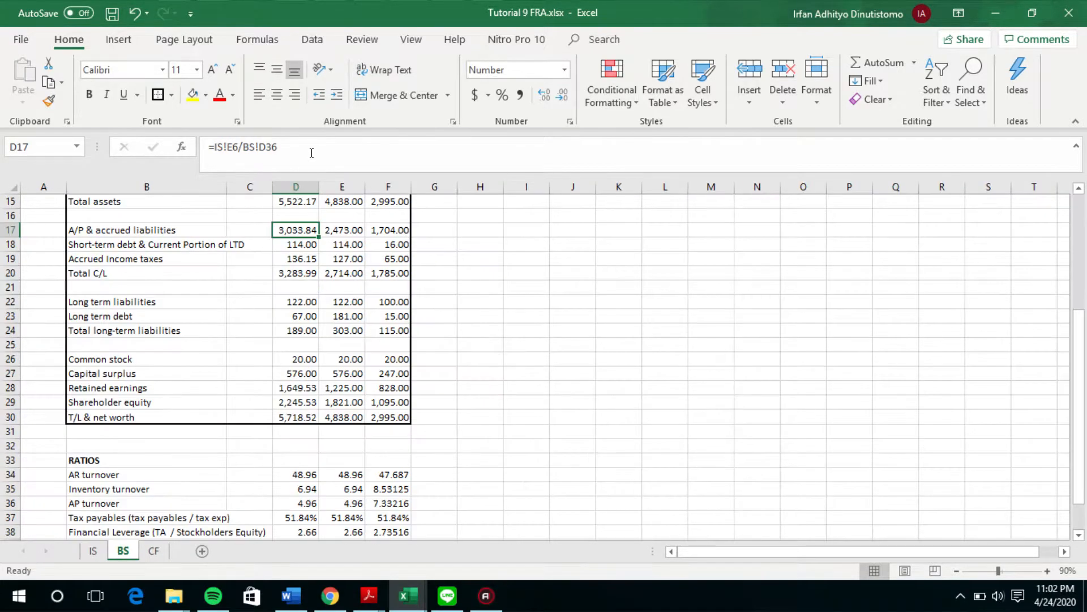
left_click(310, 153)
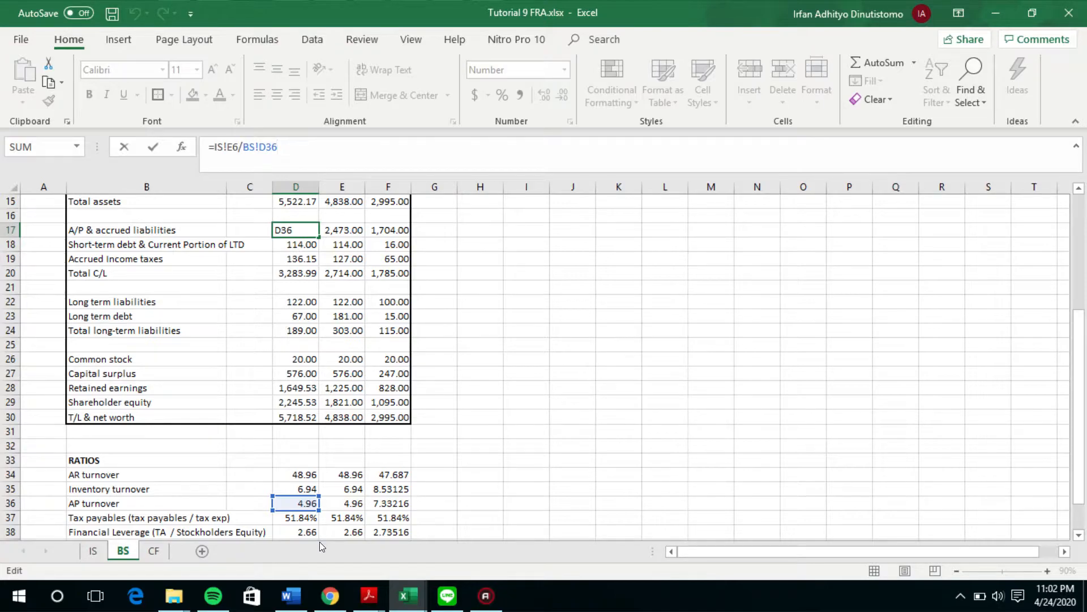
key("Return")
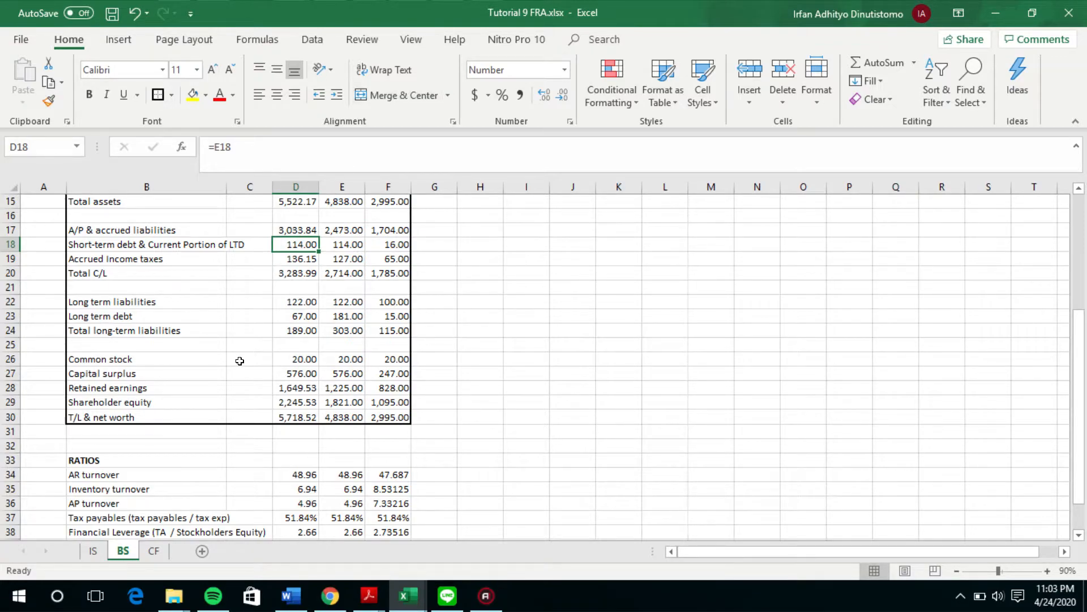
Step: Trace the Yr 3 Est accrued income taxes formula on the BS sheet to the estimated income tax on the IS sheet
scroll(124, 302, "up", 1)
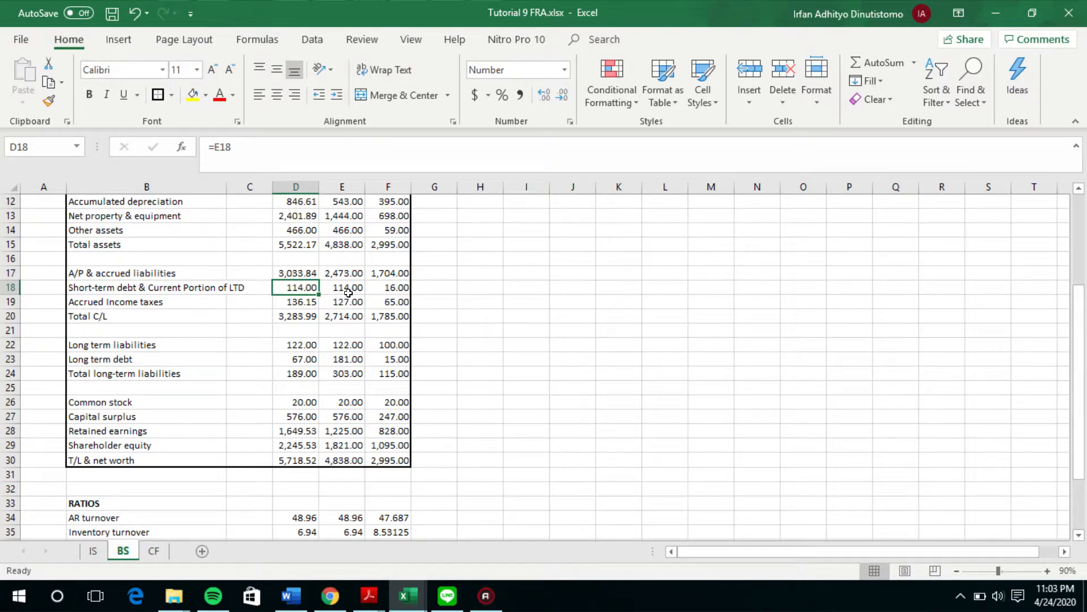
left_click(288, 302)
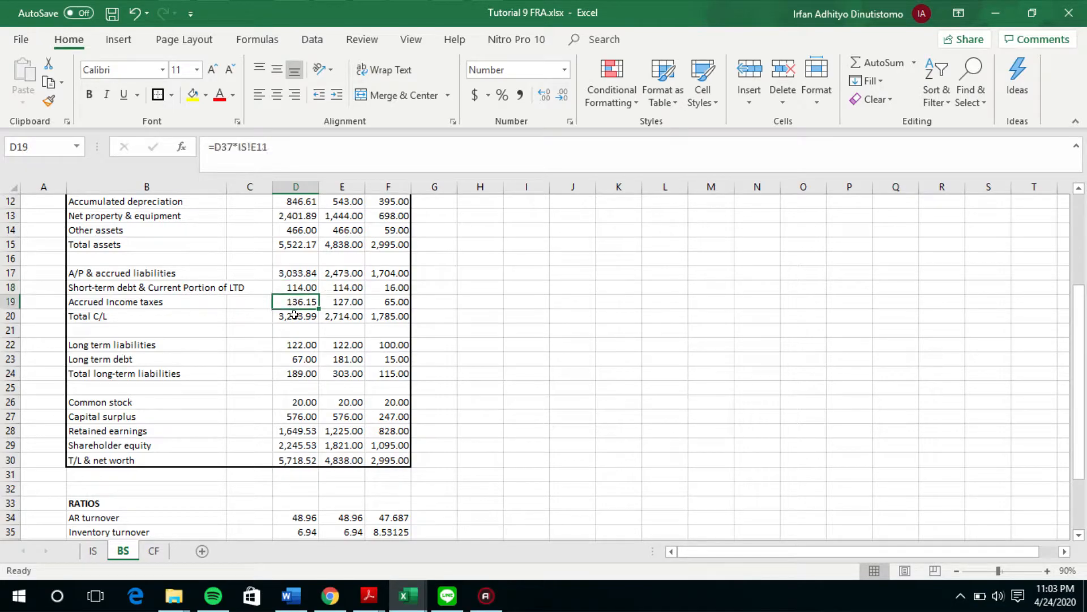
scroll(292, 308, "down", 4)
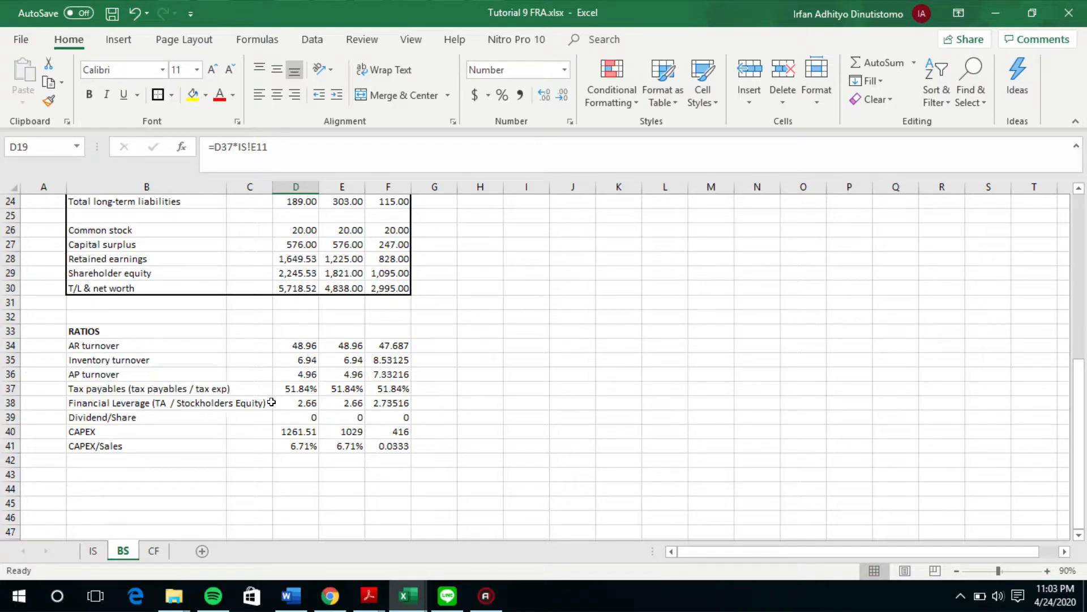
left_click(93, 550)
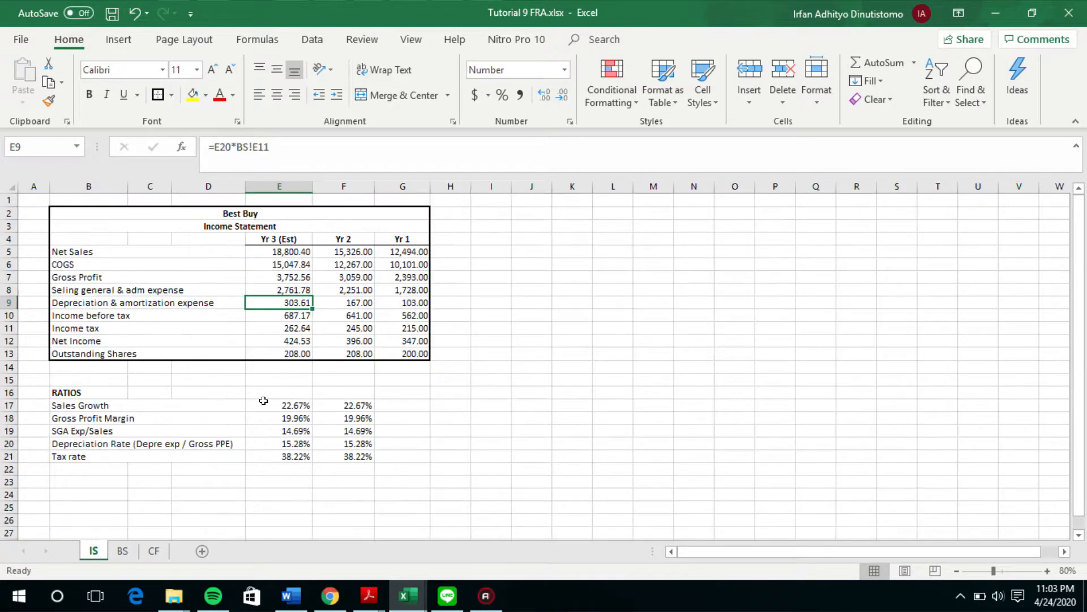
left_click(289, 331)
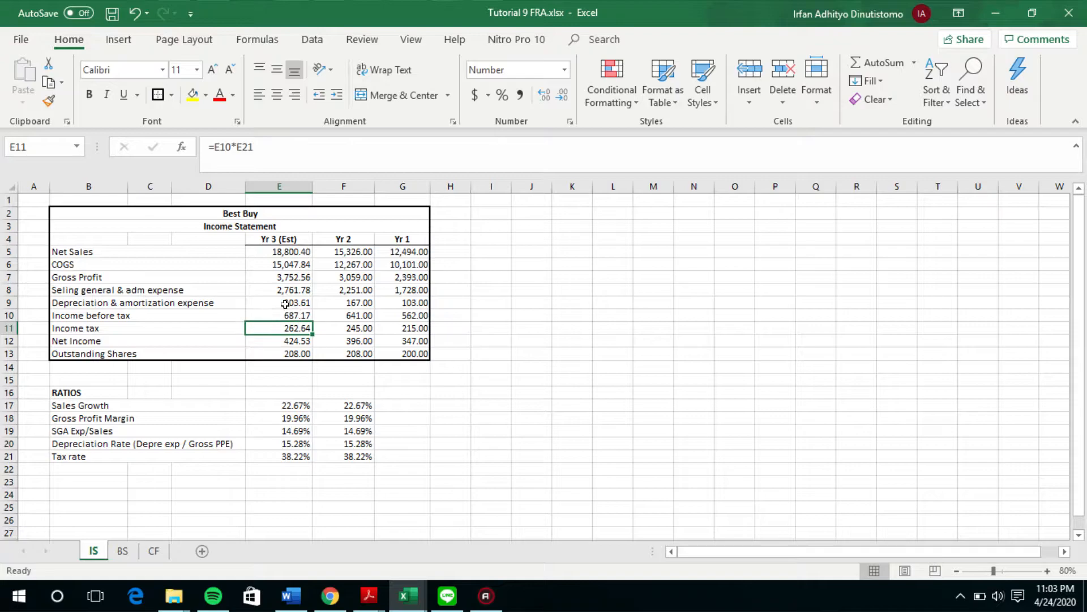
left_click(123, 549)
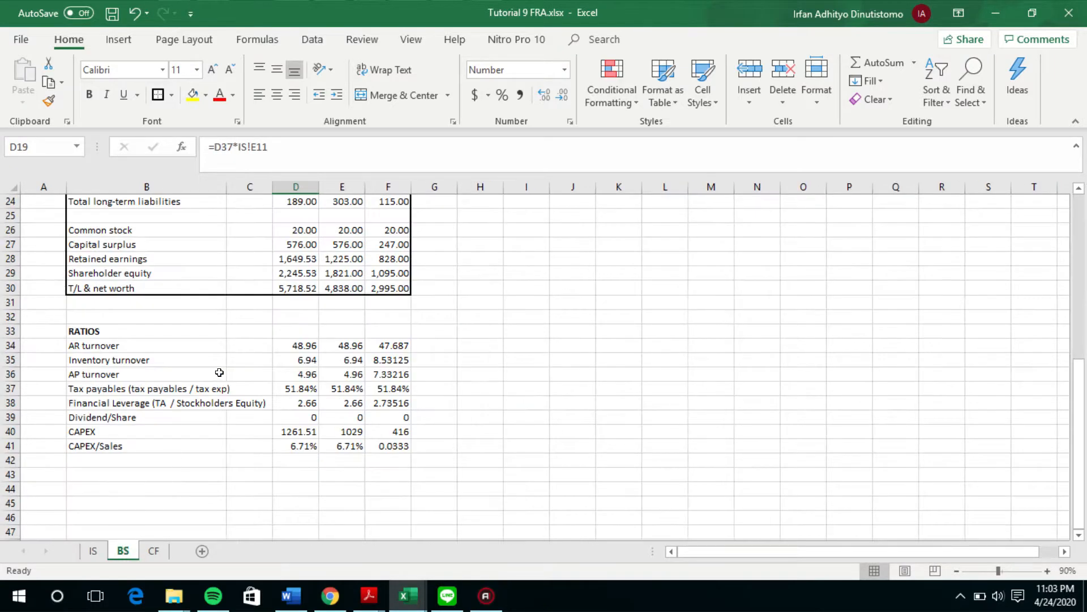
Step: Recheck the Yr 3 Est accrued income taxes formula against the tax payables ratio on the BS sheet and the income tax on the IS sheet
scroll(226, 362, "up", 3)
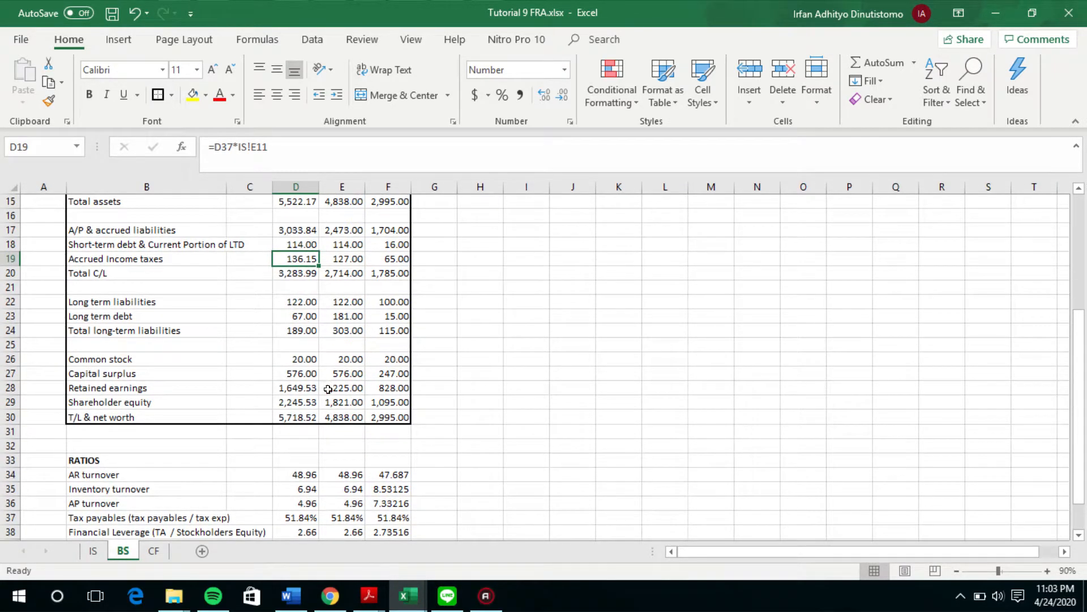
scroll(306, 453, "down", 2)
left_click(285, 435)
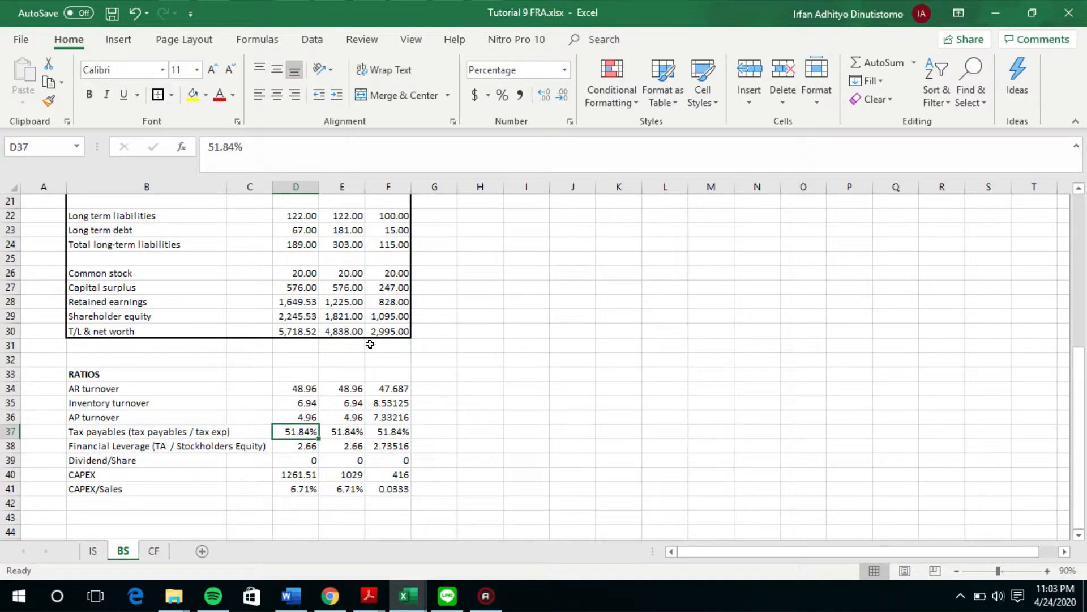
scroll(370, 344, "up", 2)
left_click(286, 262)
left_click(298, 162)
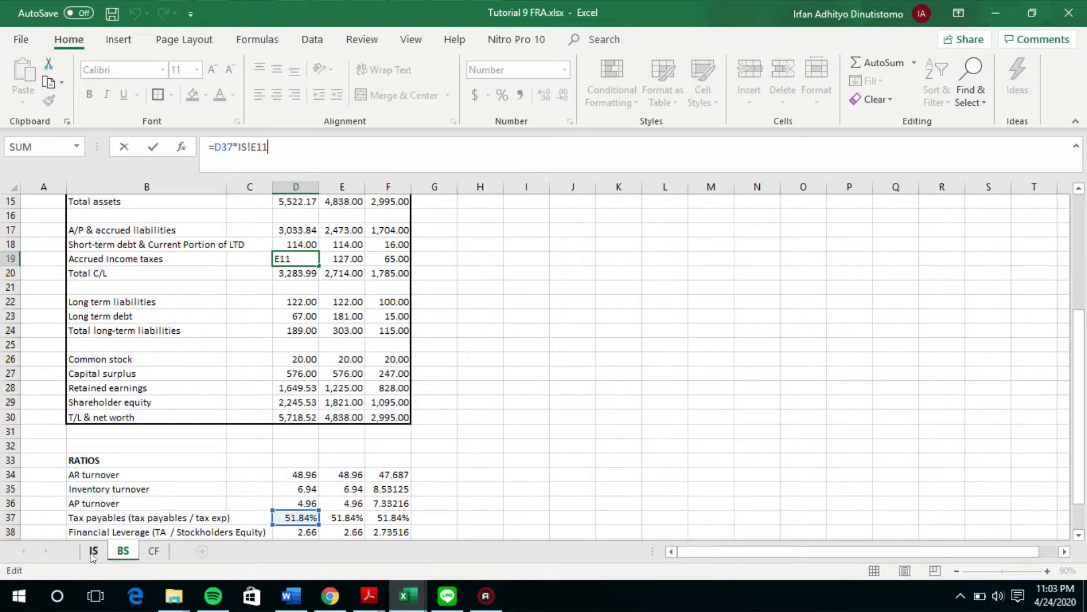
scroll(259, 535, "down", 1)
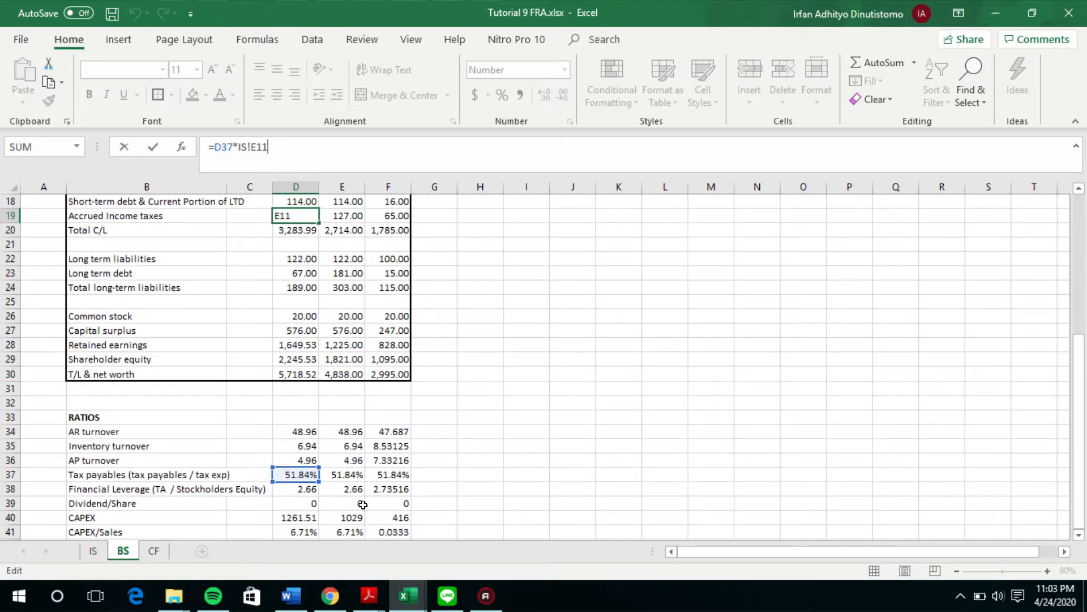
key("Escape")
left_click(92, 550)
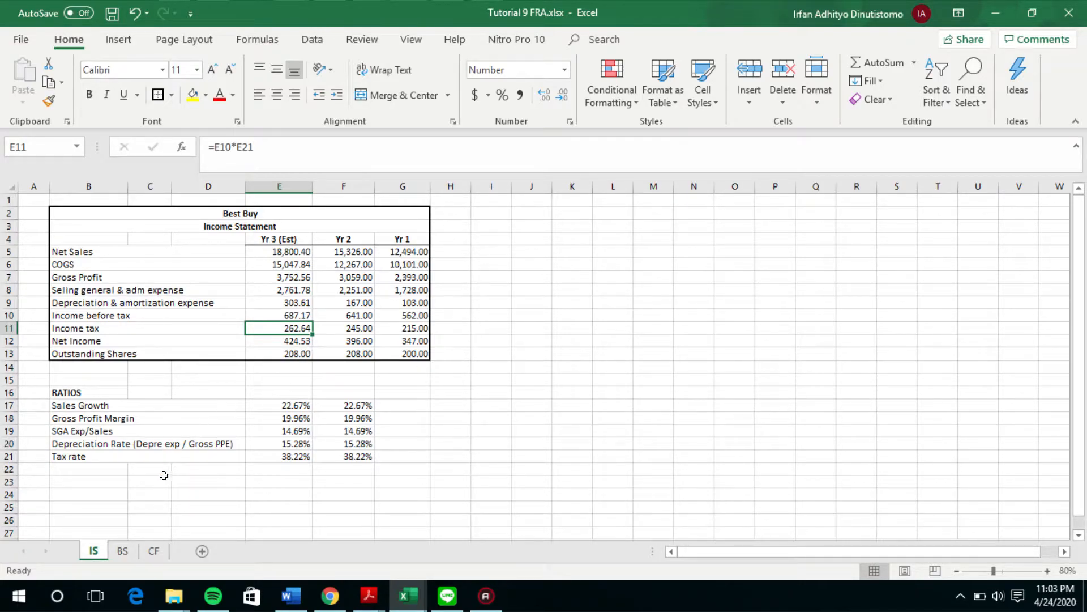
left_click(122, 550)
Step: Check the Yr 3 Est formulas for total C/L and long term liabilities, comparing the latter with its Yr 2 balance
scroll(181, 504, "up", 1)
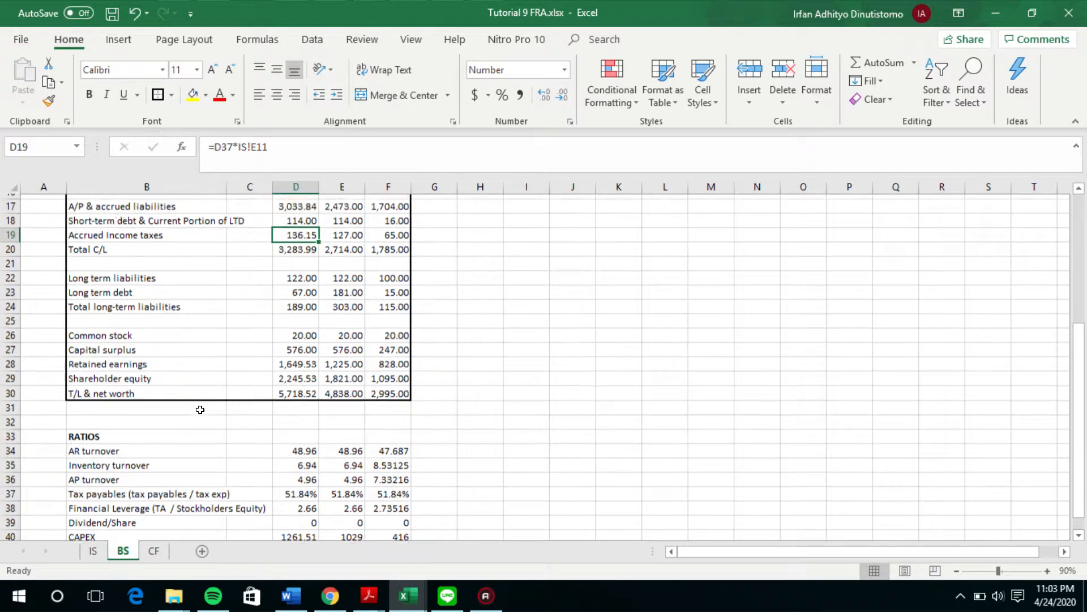
scroll(314, 266, "up", 1)
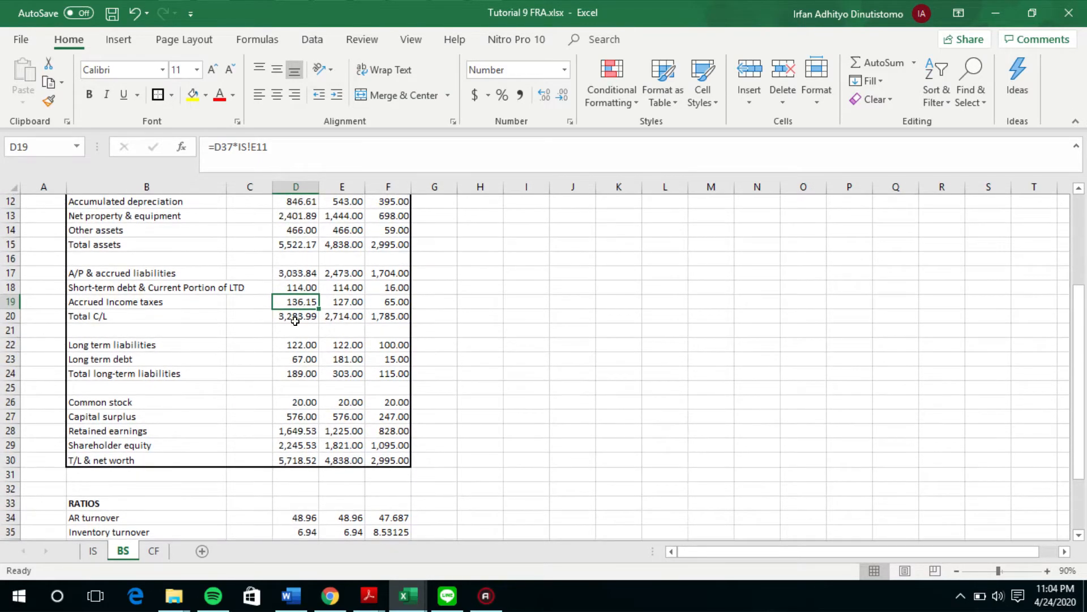
left_click(290, 314)
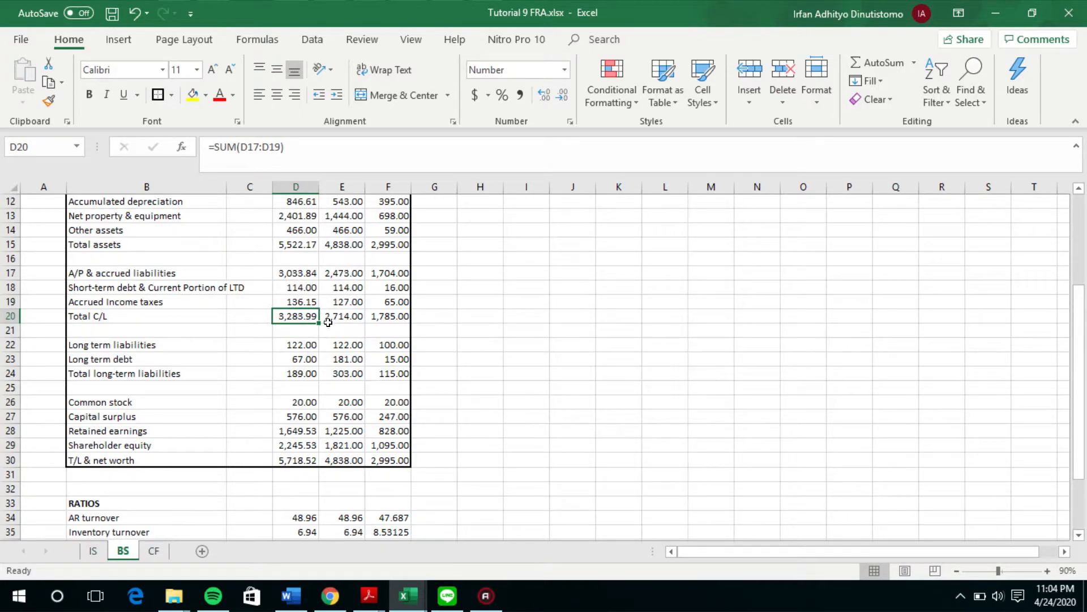
left_click(306, 344)
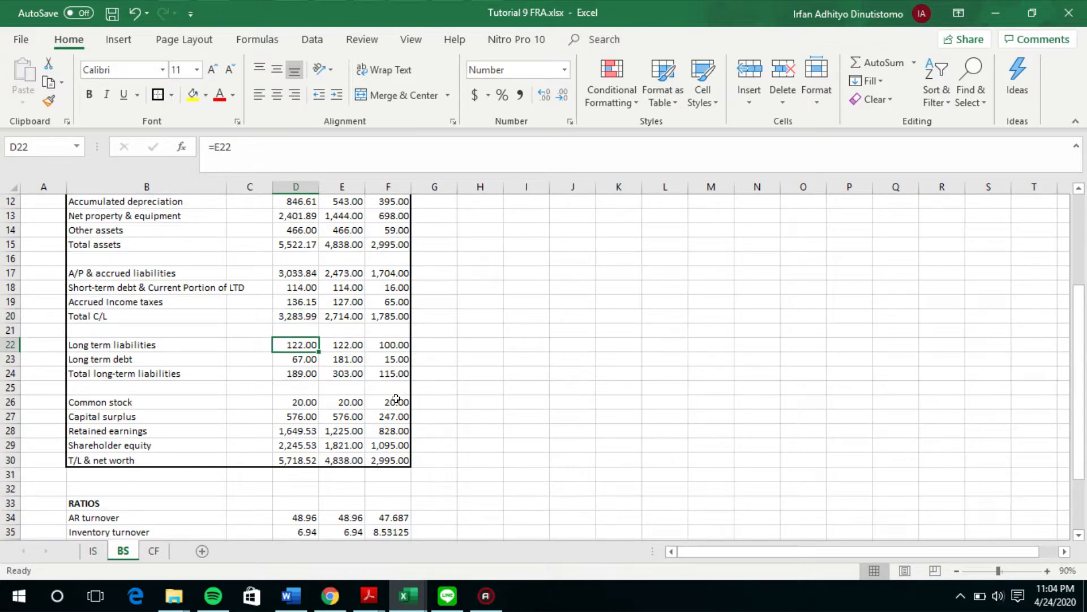
key("Right")
key("Left")
Step: Trace the Yr 3 Est long term debt formula to Yr 2 long term debt and the Yr 3 short-term debt & current portion of LTD
left_click(303, 361)
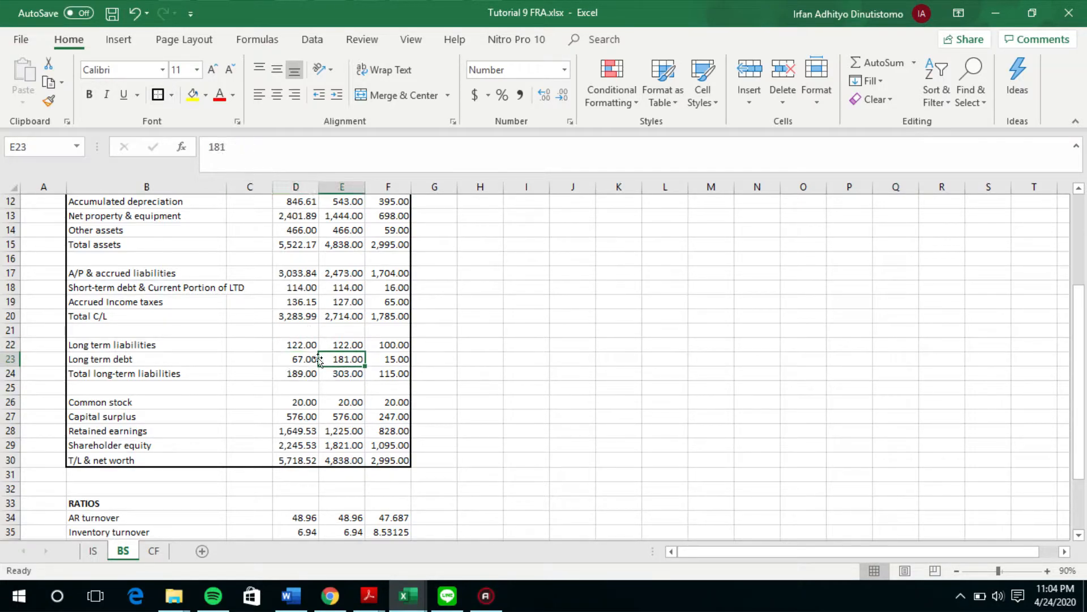
left_click(285, 139)
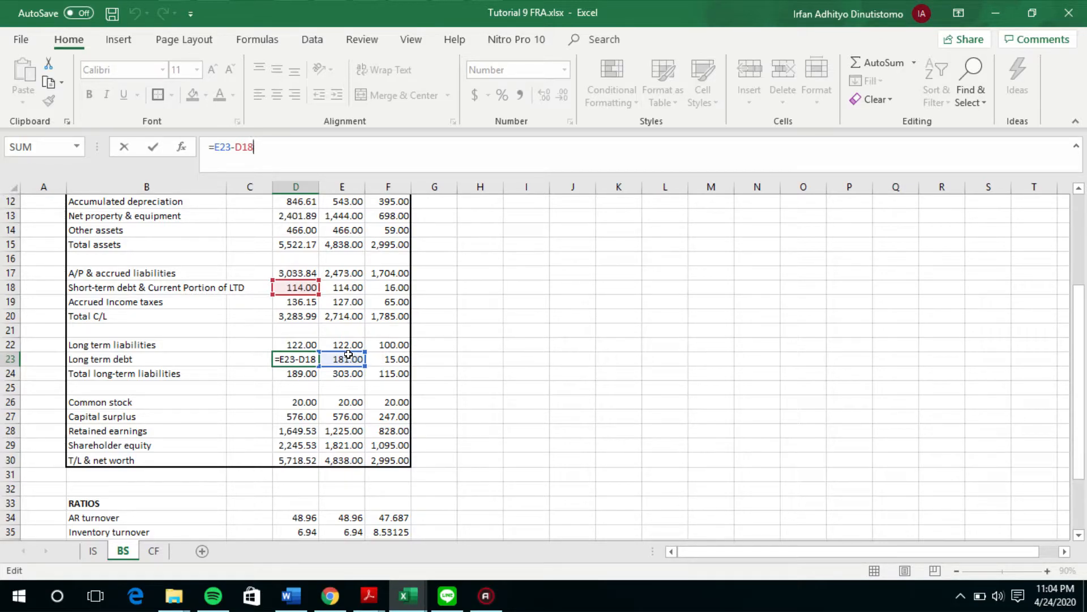
key("Return")
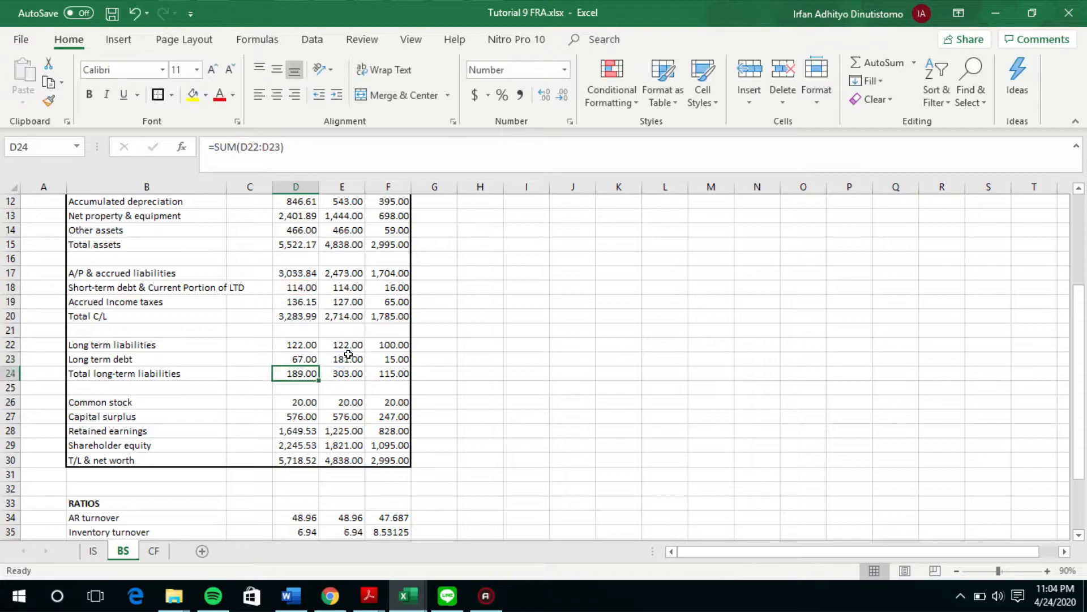
left_click(300, 359)
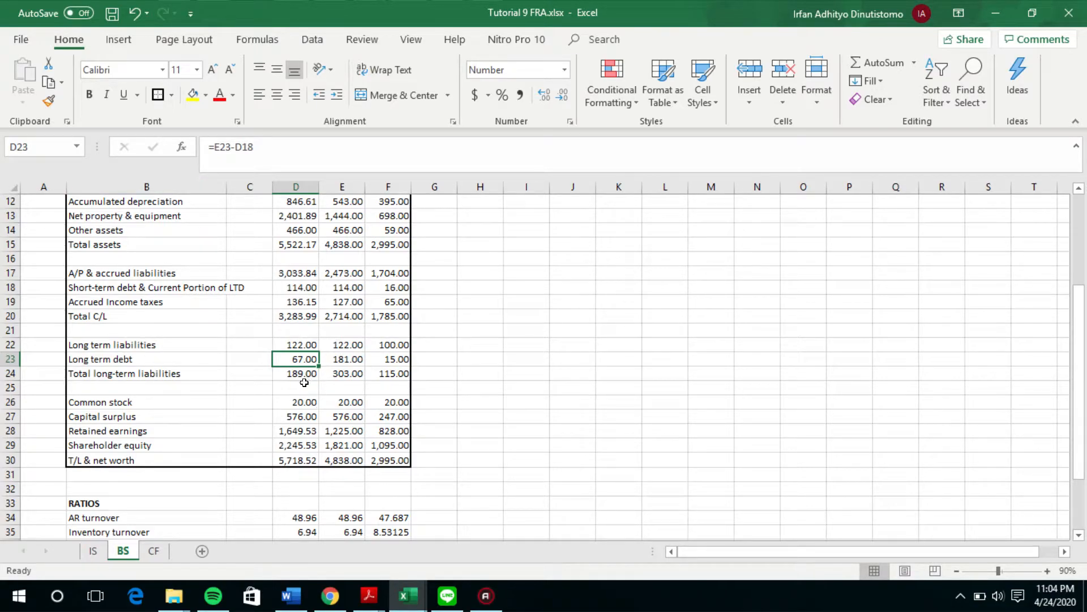
left_click(302, 146)
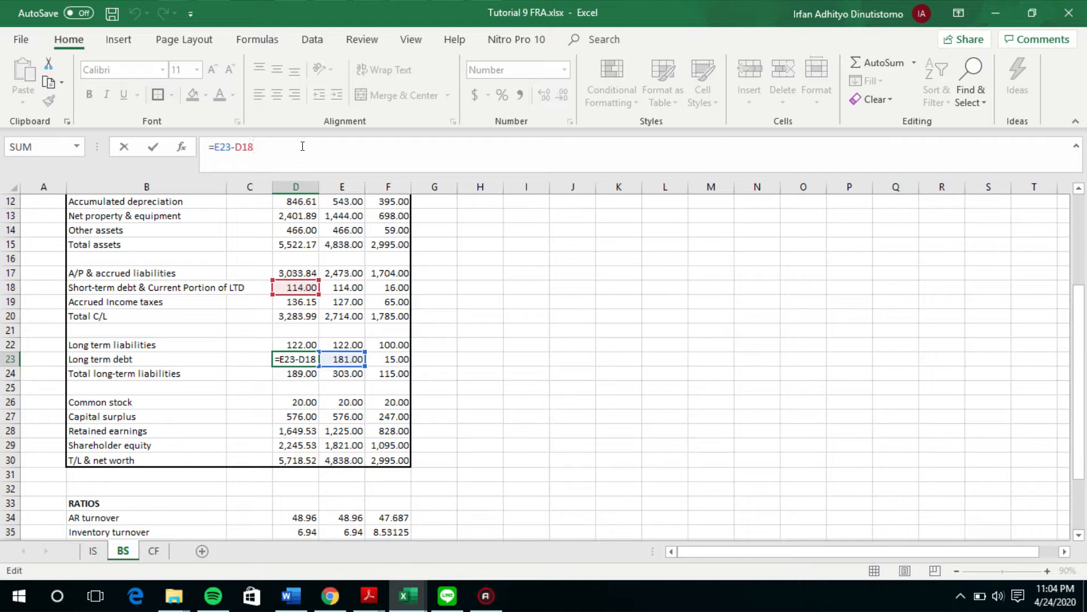
key("Return")
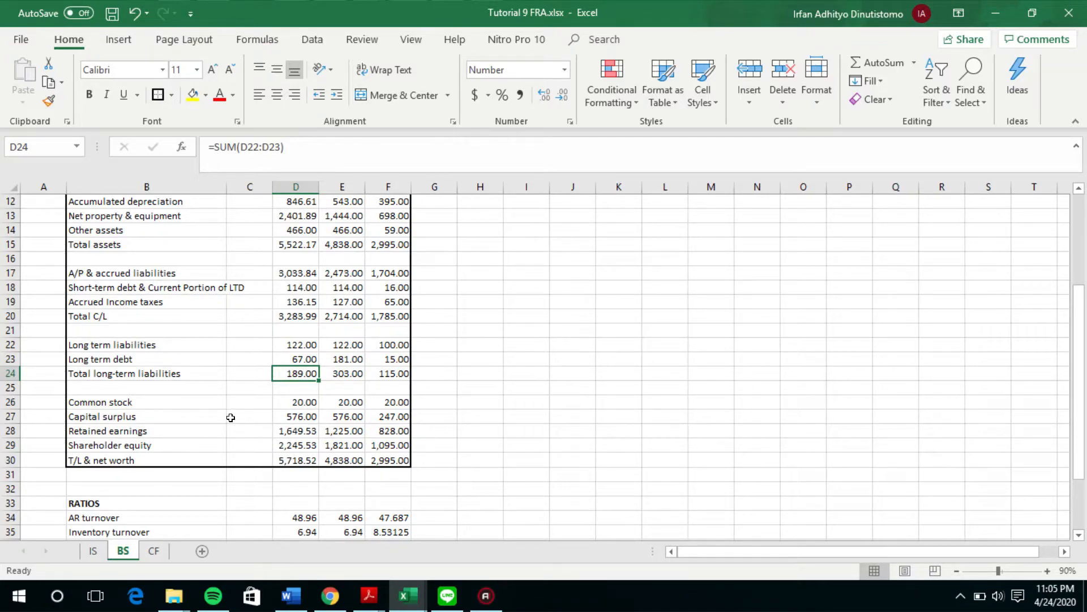
Step: Compare the common stock entries across Yr 3 Est, Yr 2 and Yr 1
left_click(321, 403)
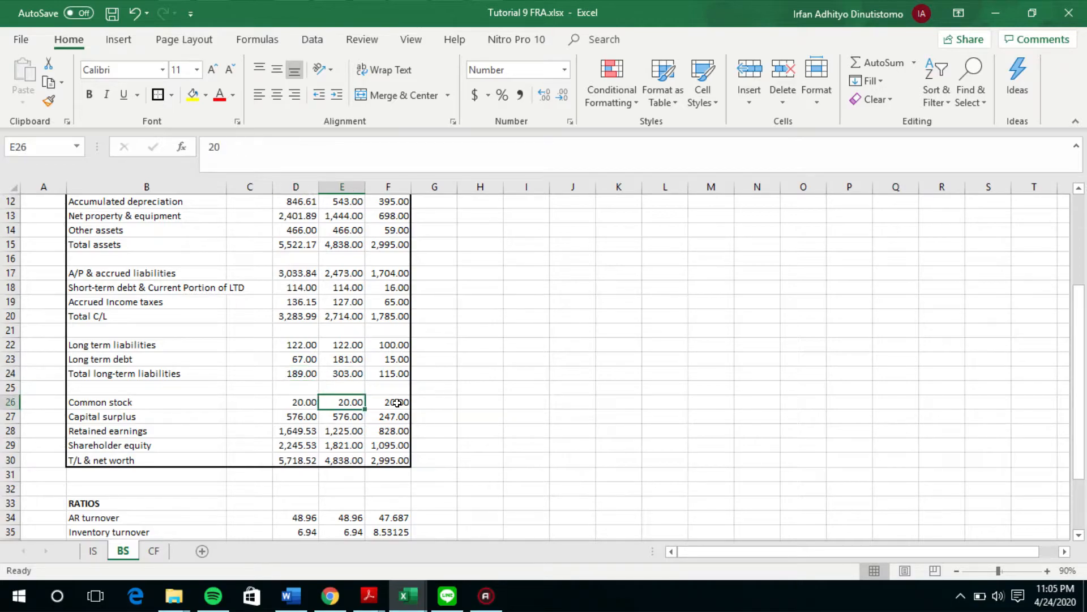
left_click(286, 401)
left_click(345, 402)
left_click(395, 401)
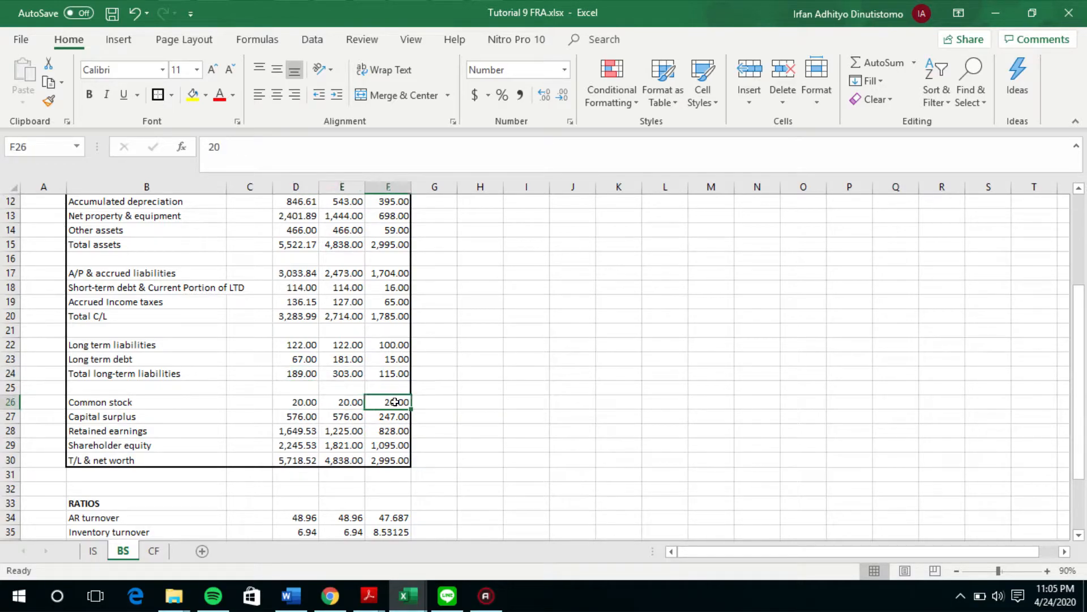
left_click(326, 396)
left_click(308, 399)
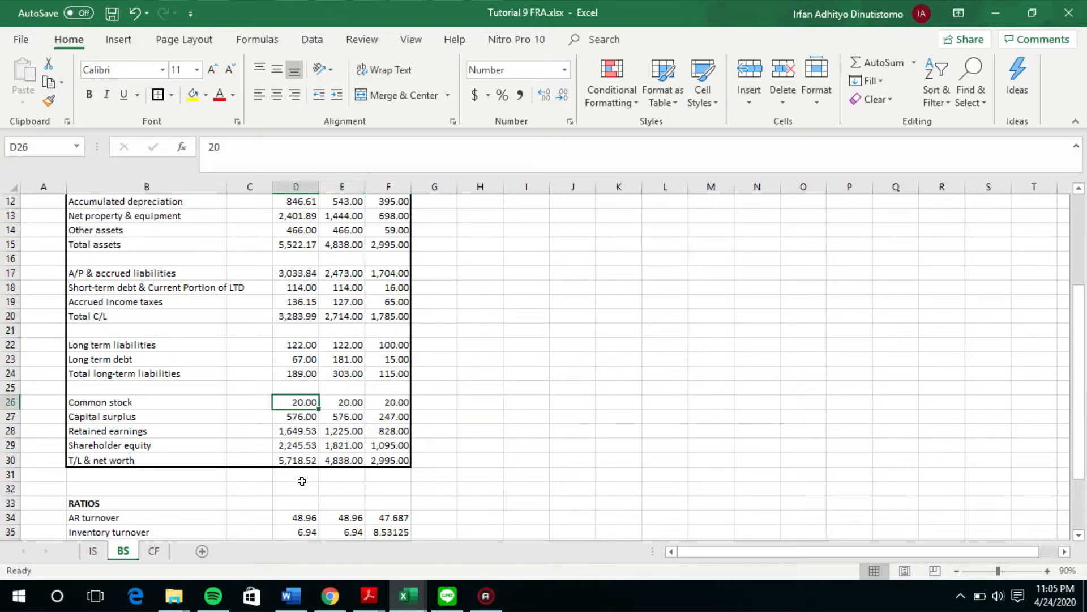
Step: Check the Yr 3 Est capital surplus formula against the Yr 2 and Yr 1 balances
left_click(288, 415)
left_click(350, 415)
left_click(376, 416)
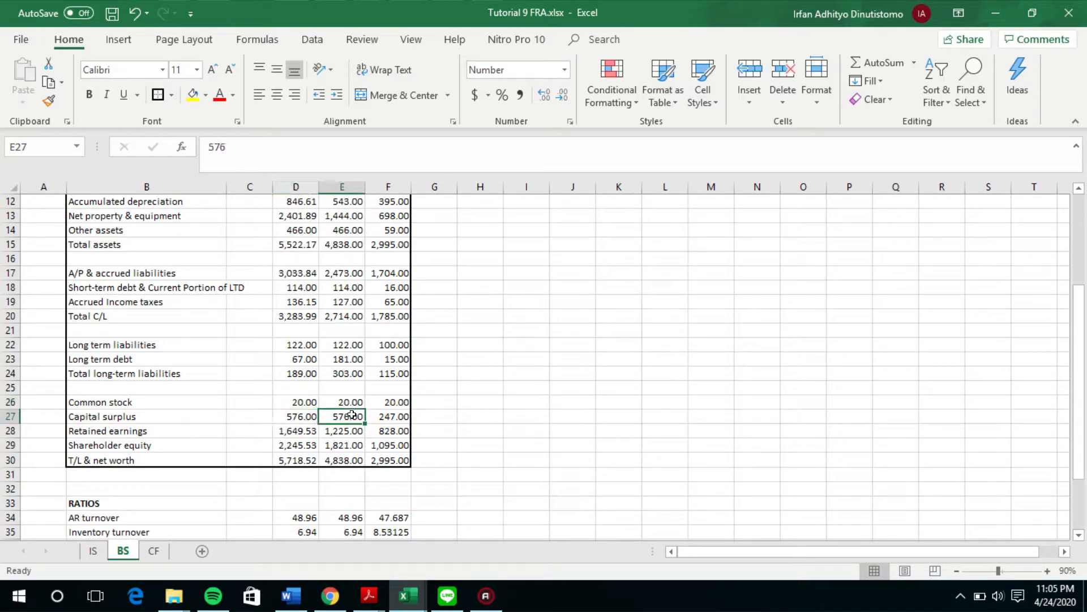
left_click(340, 414)
left_click(309, 414)
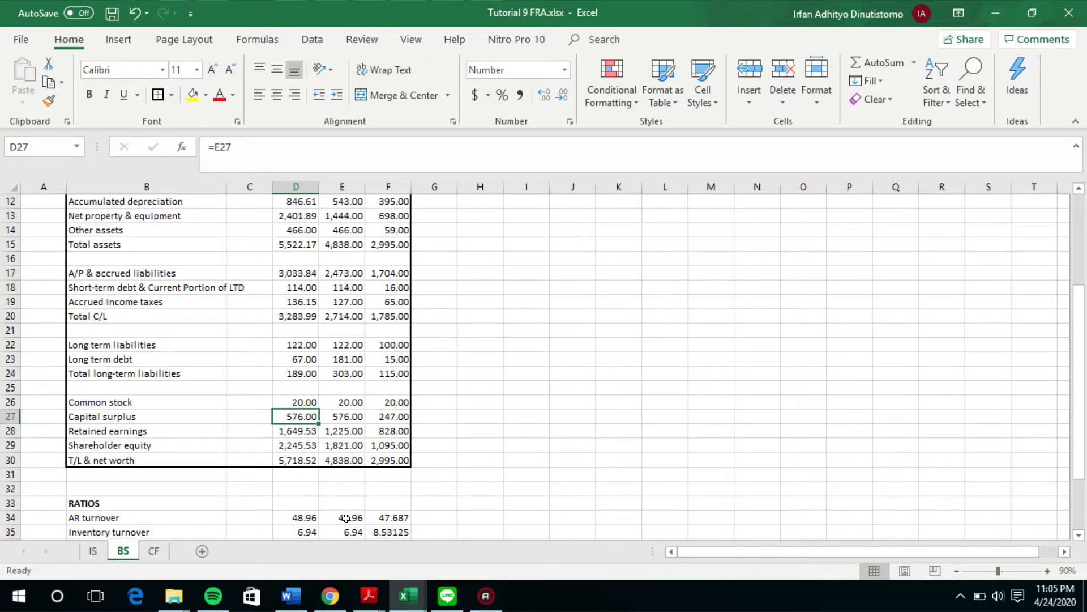
Step: Trace the Yr 3 Est retained earnings formula to Yr 2 retained earnings and the estimated net income on the IS sheet
left_click(309, 434)
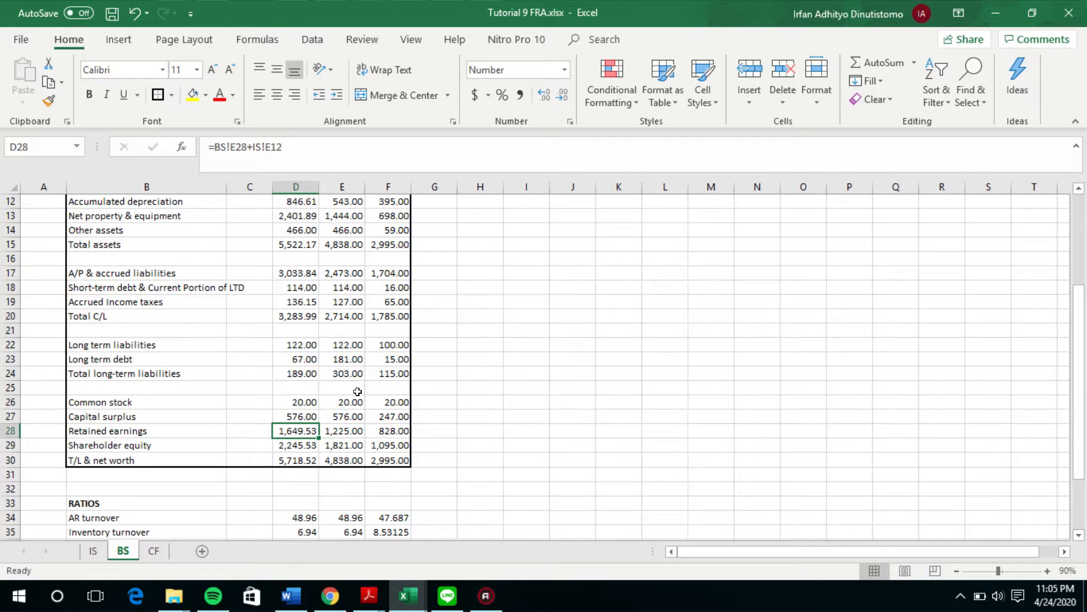
key("F2")
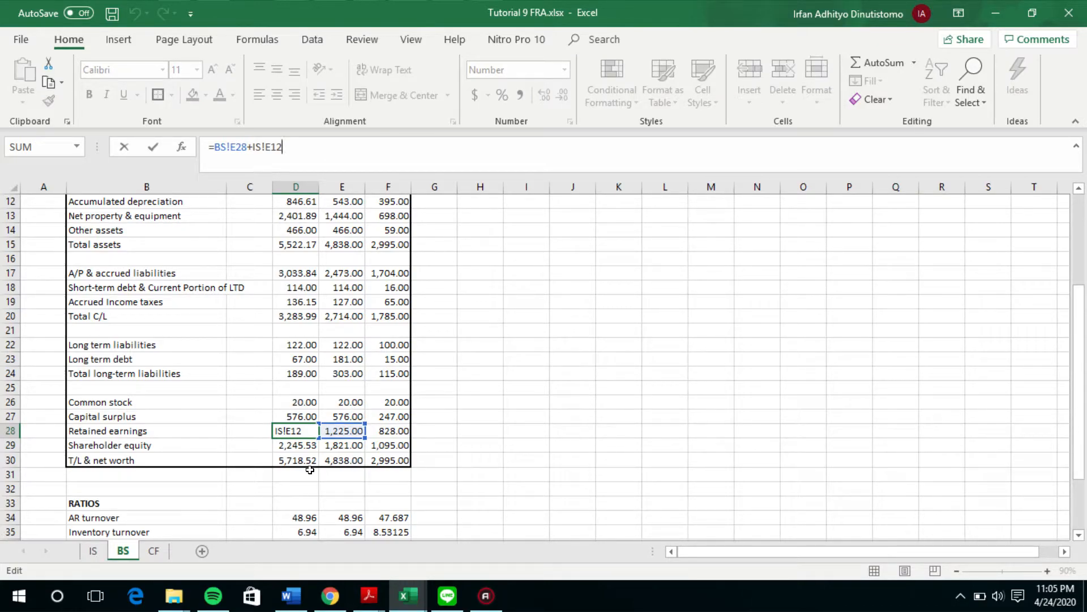
key("Return")
left_click(94, 551)
left_click(290, 349)
double_click(290, 346)
left_click(290, 340)
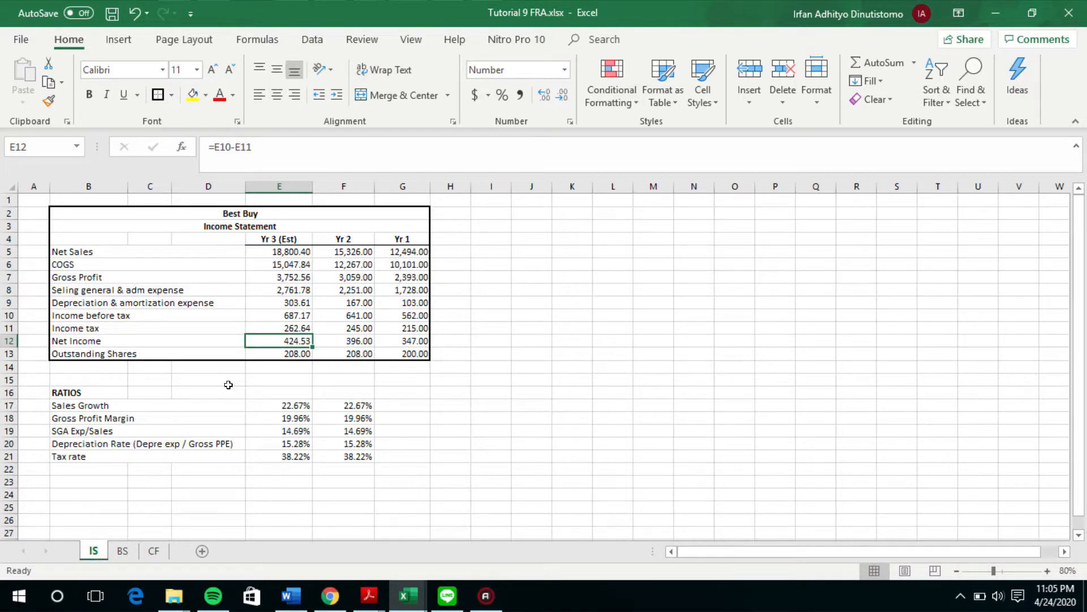
Step: Review the BS ratios including Dividend/Share, and recheck the retained earnings formula against Yr 3 Est net income on the IS sheet
left_click(122, 551)
scroll(211, 427, "down", 2)
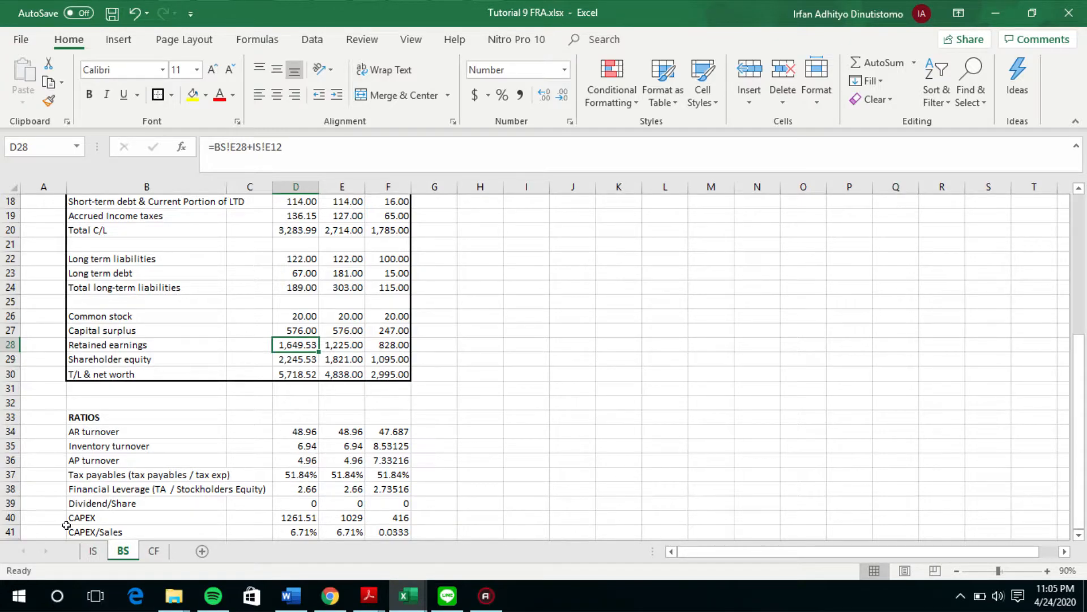
left_click(93, 550)
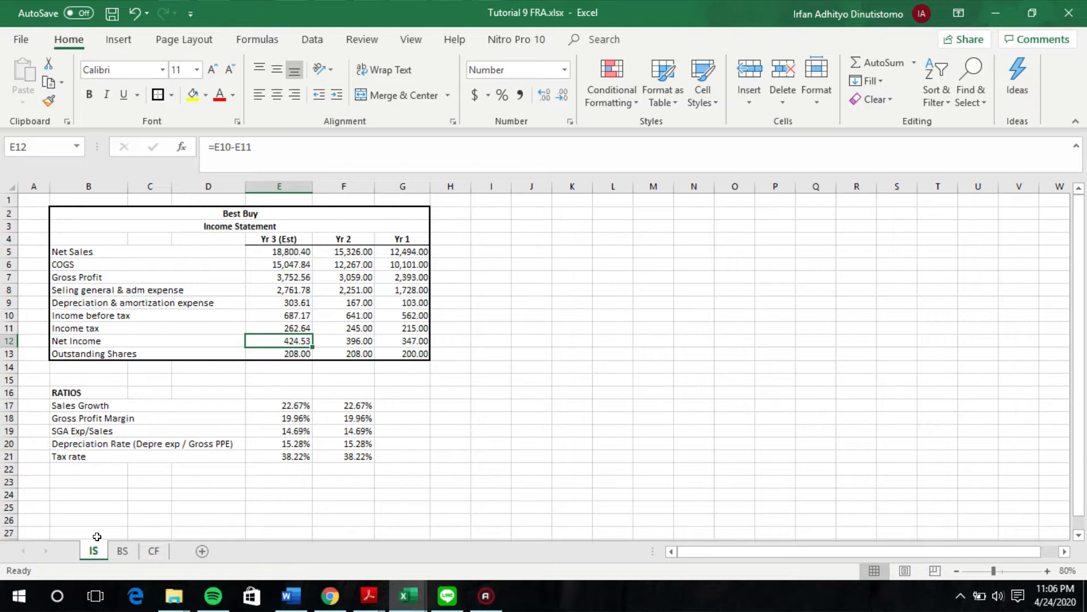
left_click(123, 550)
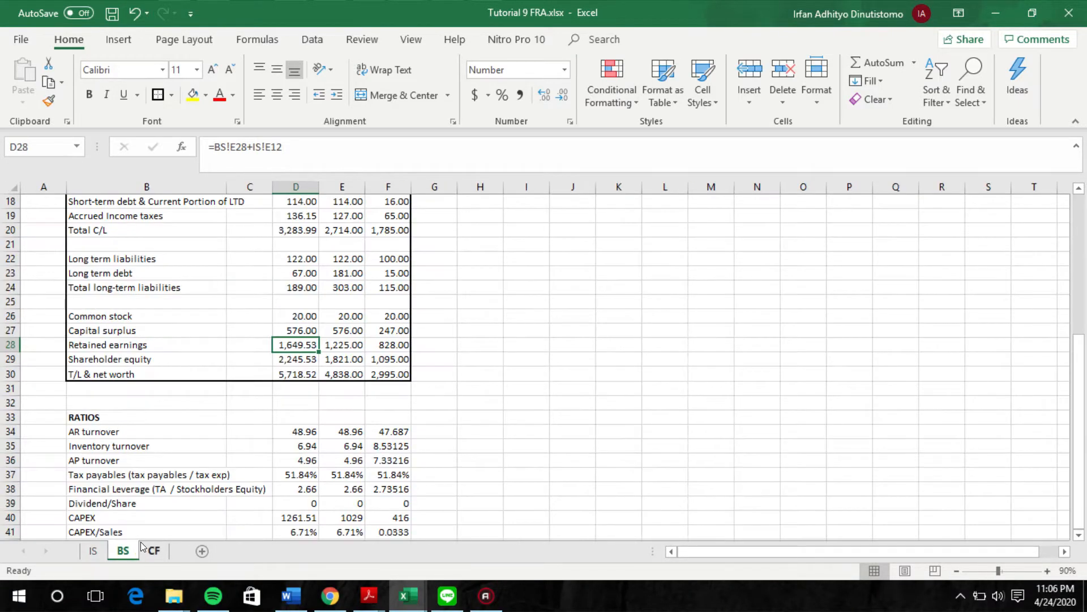
left_click(302, 148)
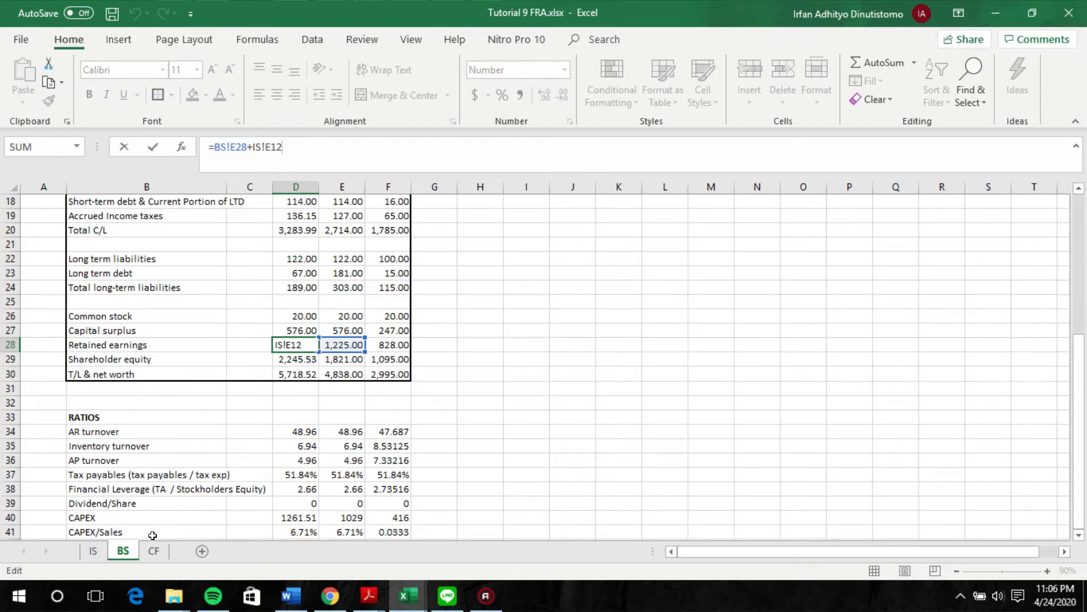
key("Return")
key("ctrl+Page_Up")
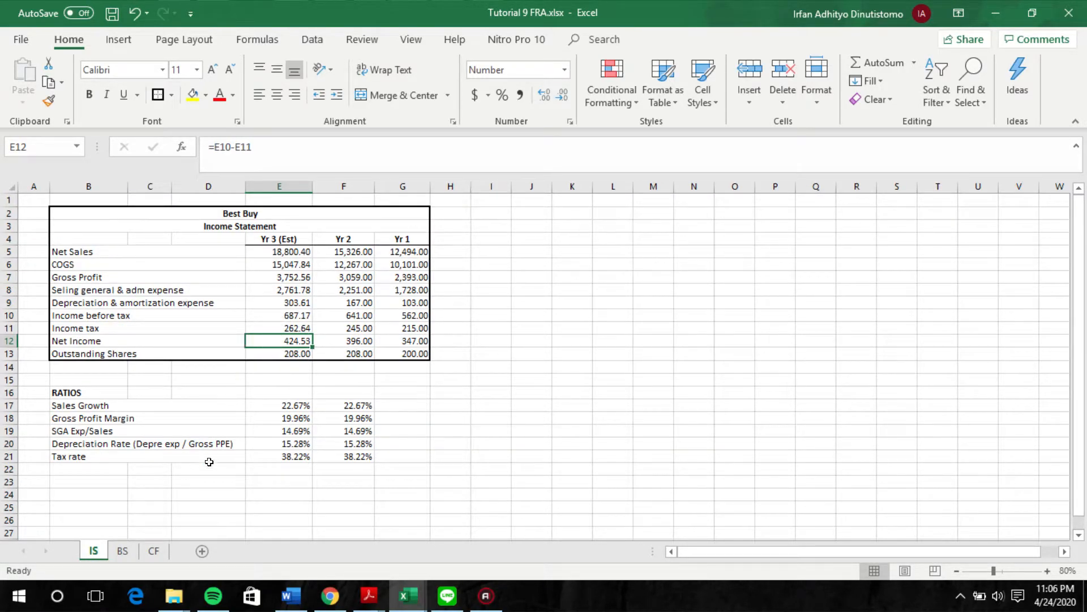
left_click(123, 550)
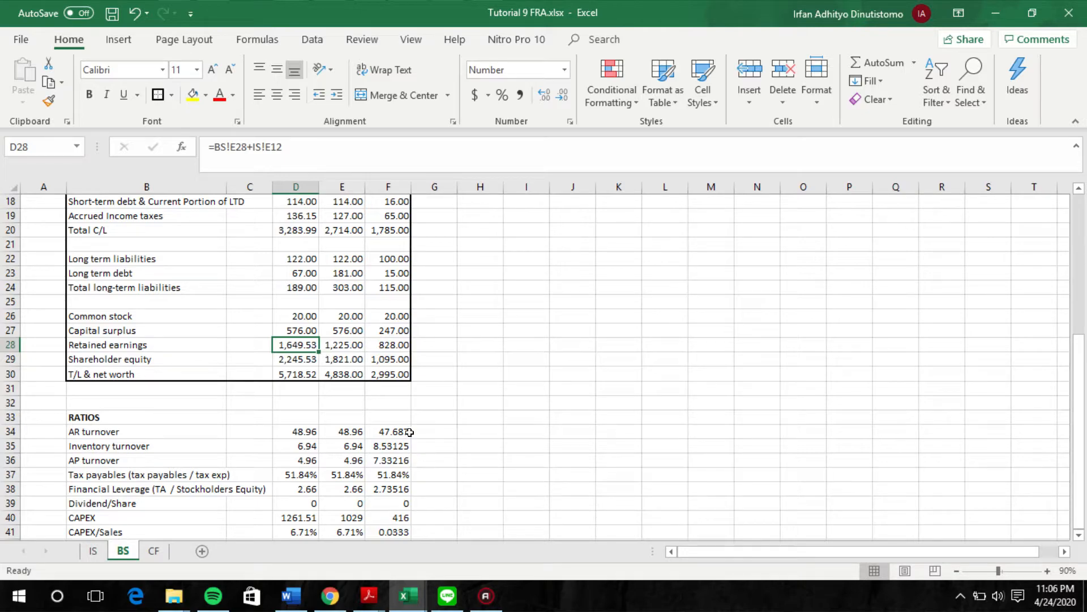
Step: Check which cells the Yr 3 Est shareholder equity and T/L & net worth formulas add up
key("Down")
left_click(313, 142)
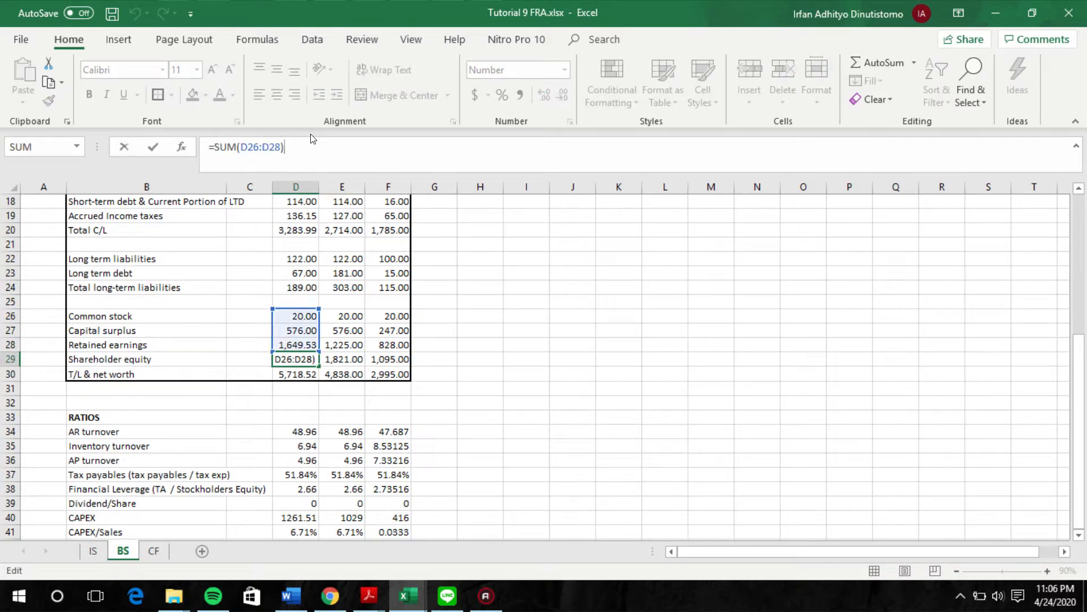
key("Return")
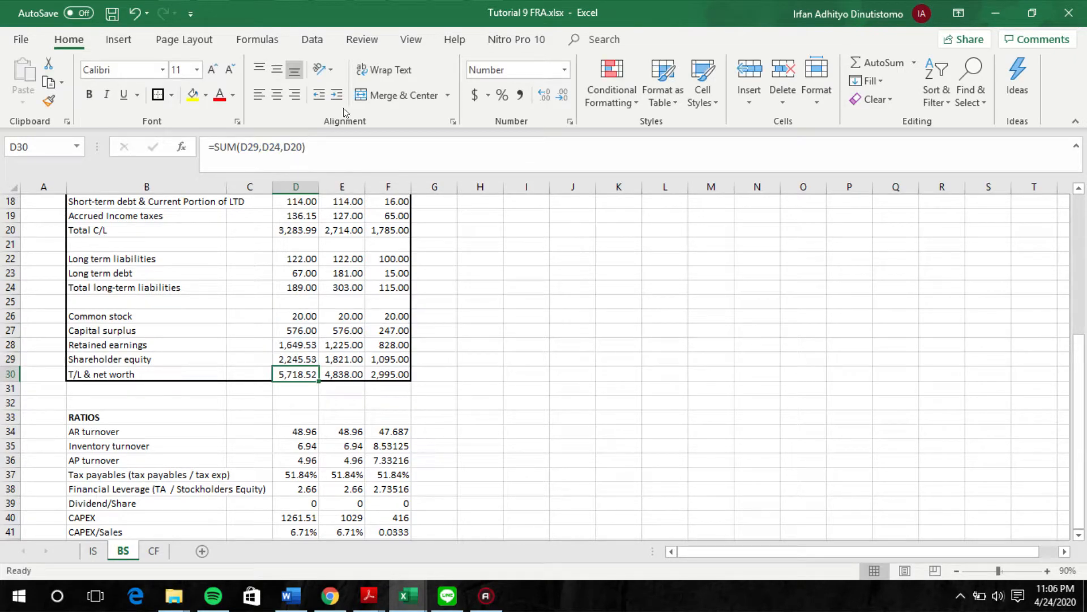
left_click(312, 141)
scroll(340, 253, "up", 1)
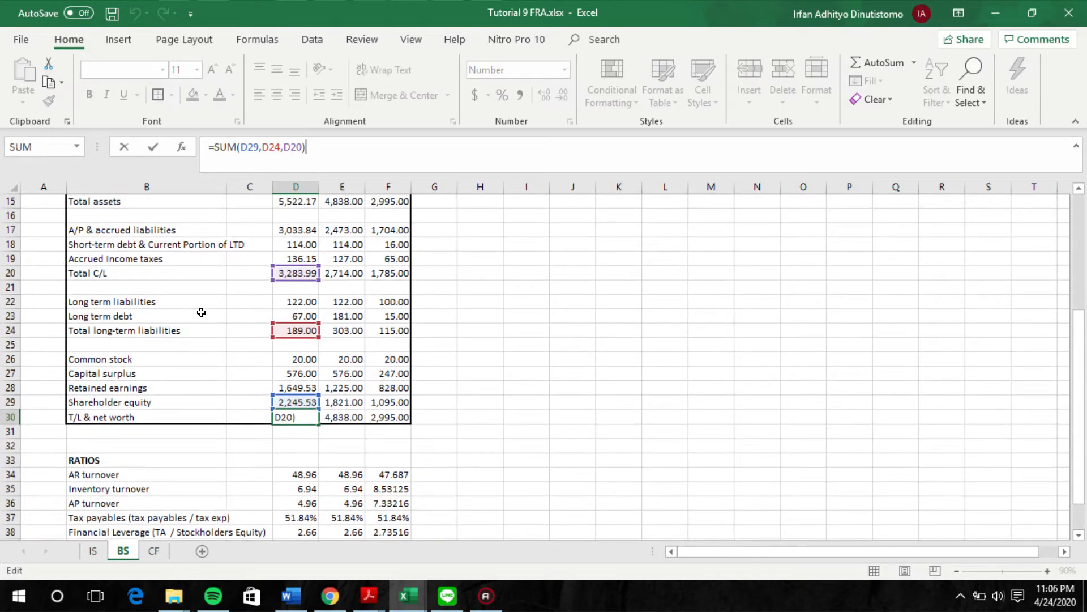
key("Return")
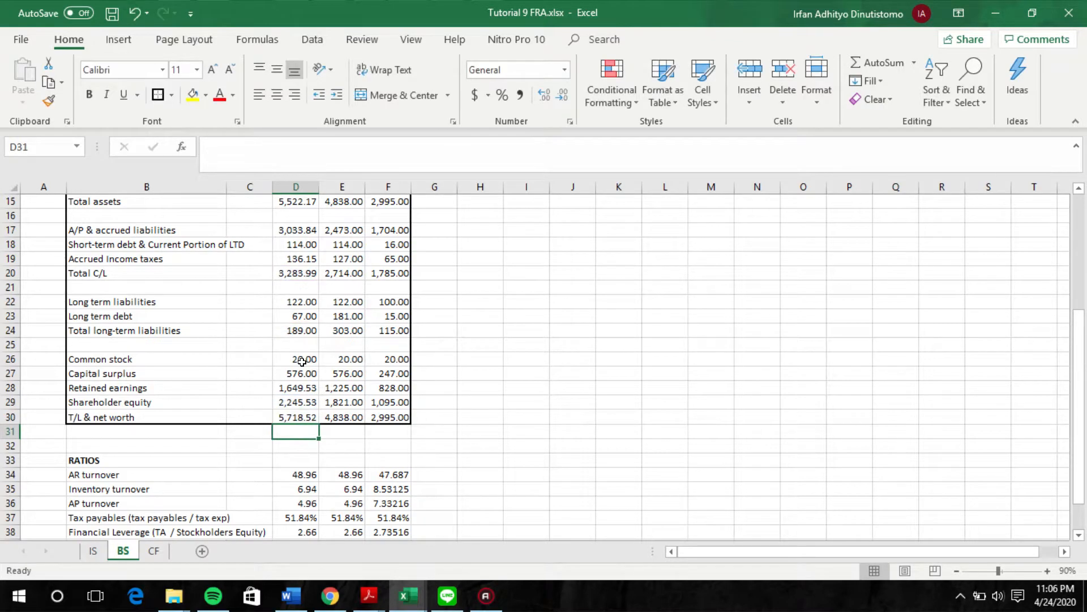
Step: Highlight the Yr 3 Est total assets and T/L & net worth figures in yellow and make both bold
key("Up")
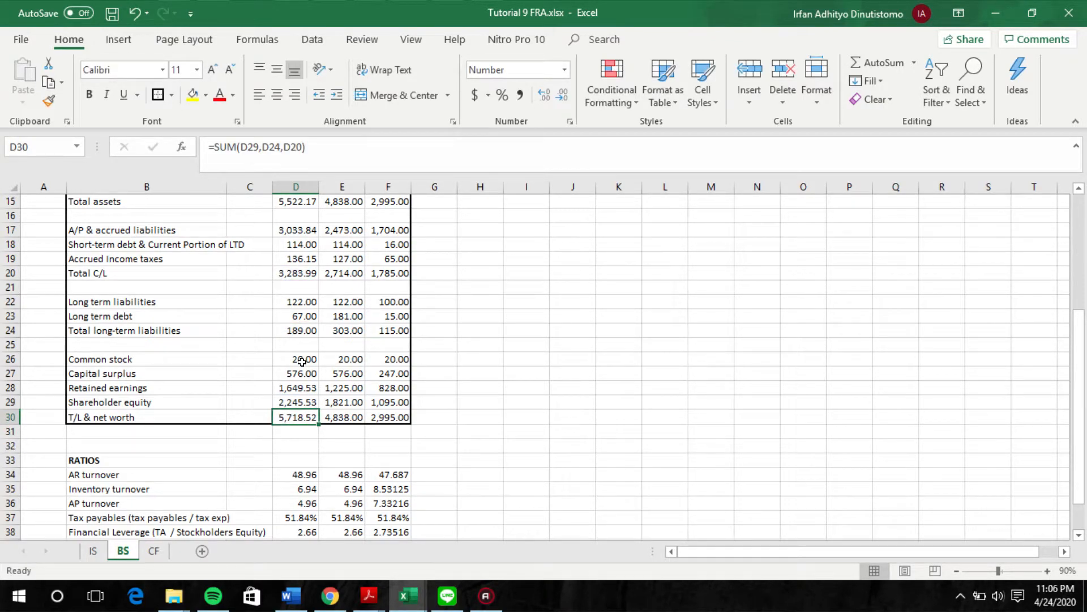
left_click(192, 95)
left_click(298, 199)
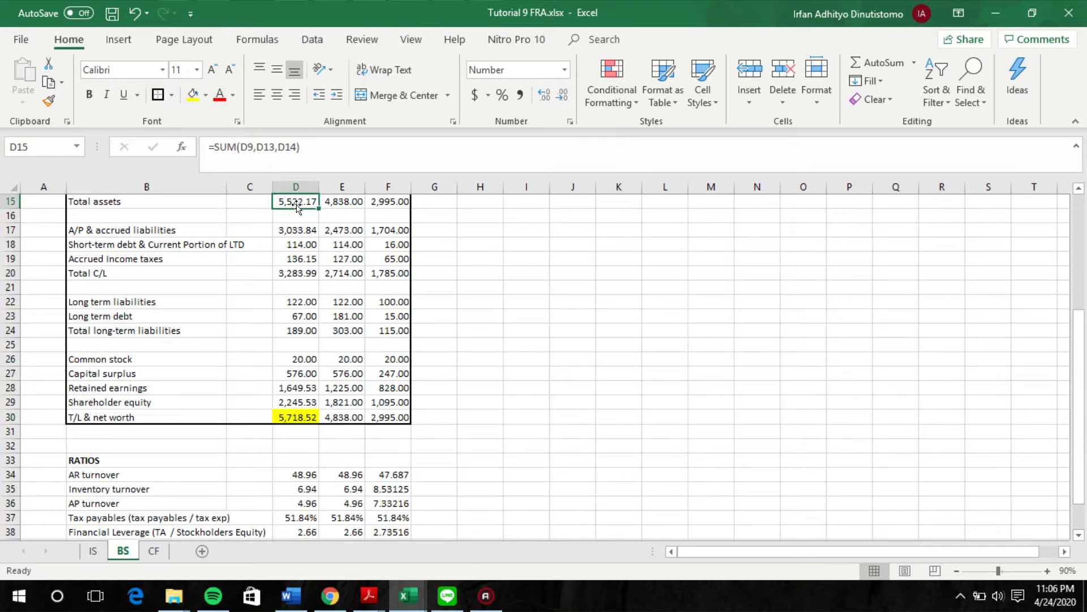
left_click(194, 95)
key("ctrl+b")
left_click(311, 413)
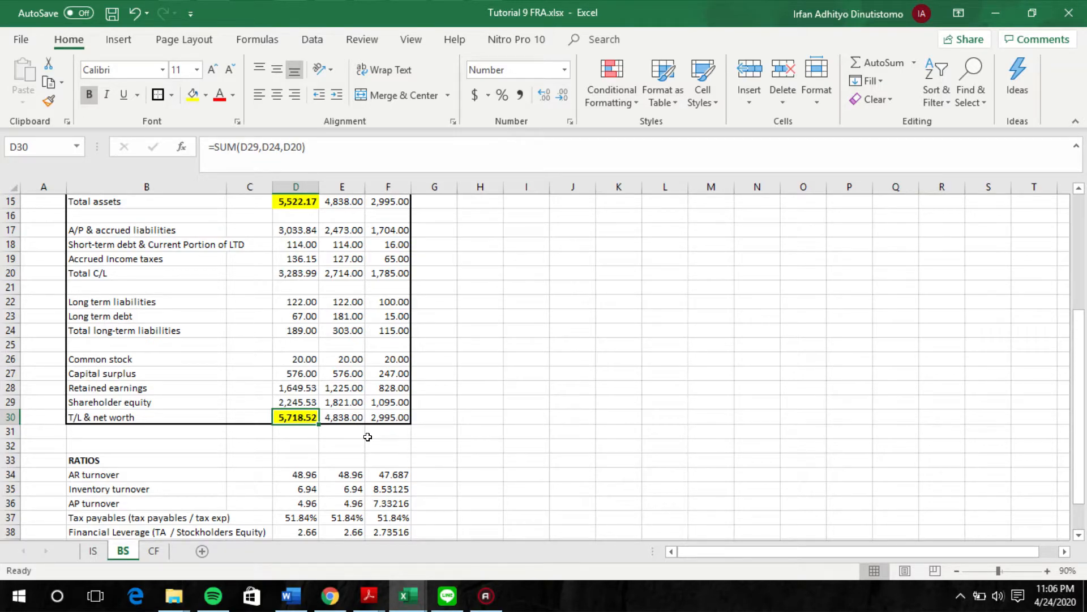
Step: Compare the highlighted Yr 3 Est total assets with T/L & net worth and review the blank cash line
scroll(284, 523, "up", 2)
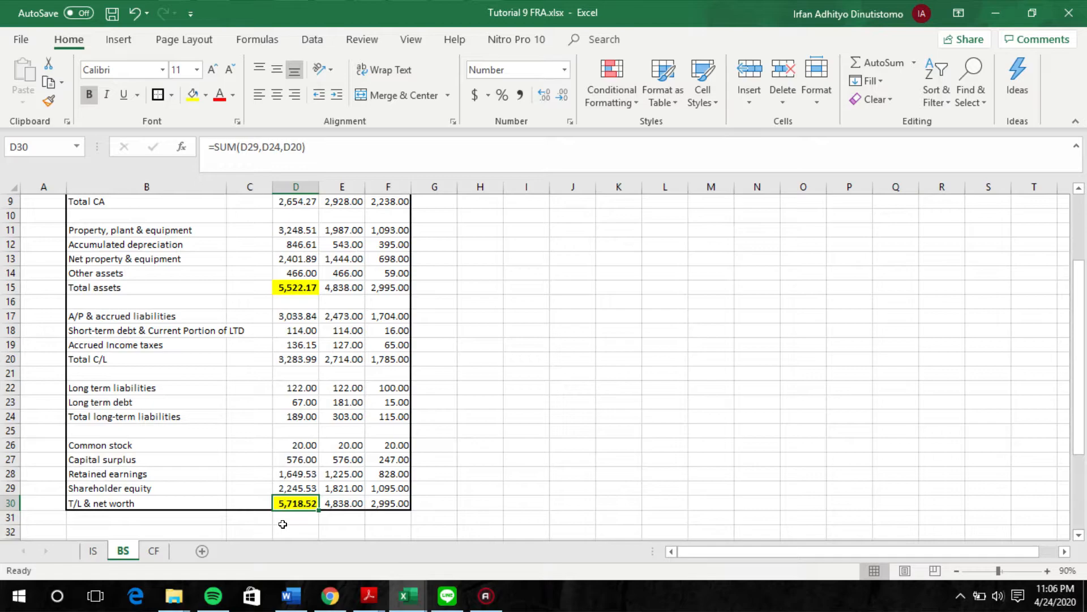
scroll(274, 392, "up", 3)
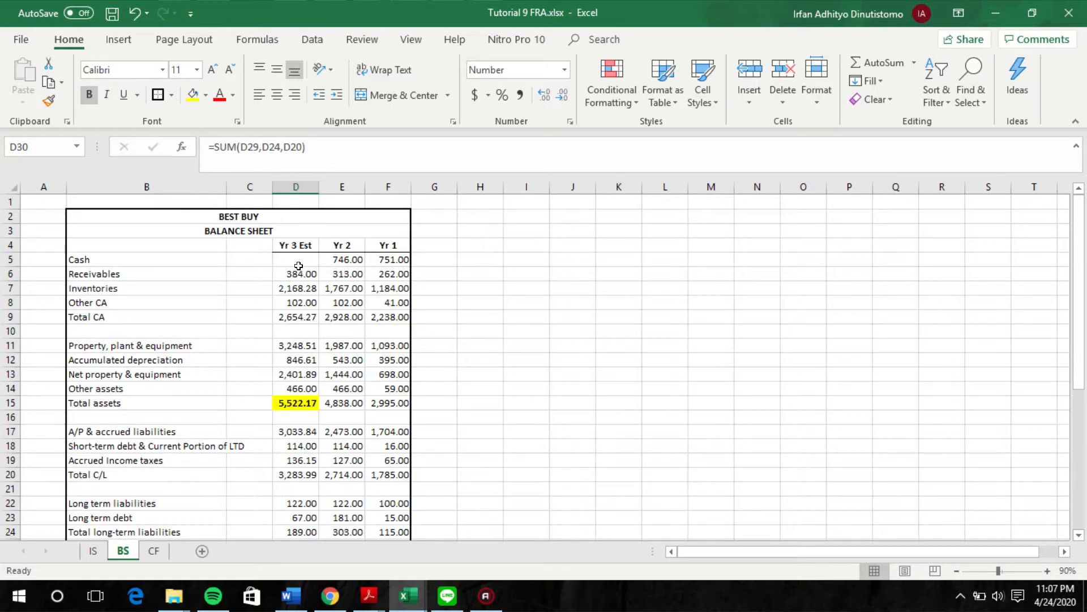
scroll(397, 277, "down", 3)
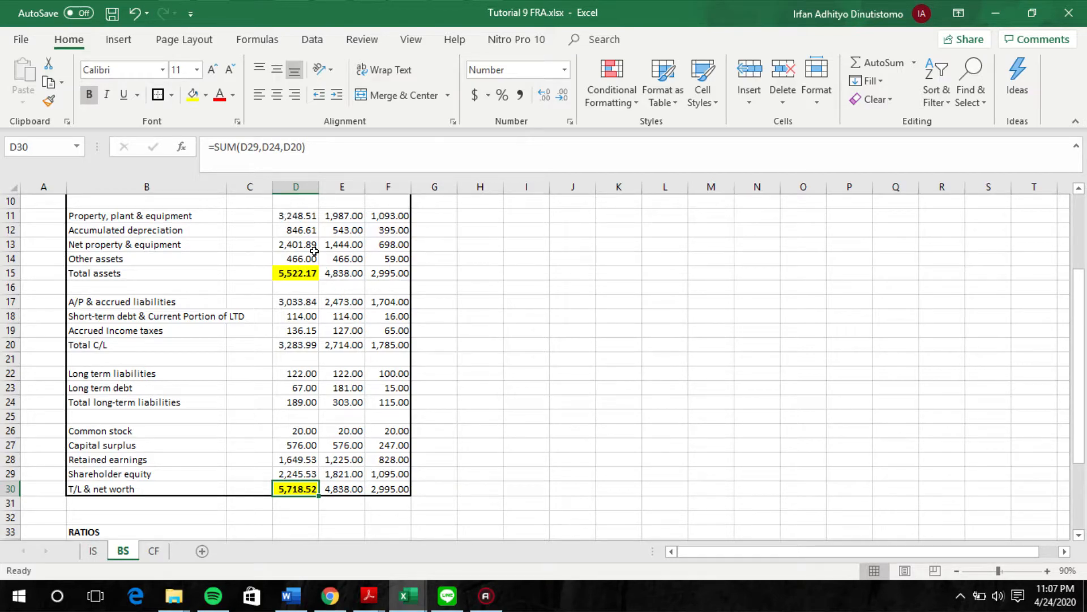
scroll(334, 235, "up", 3)
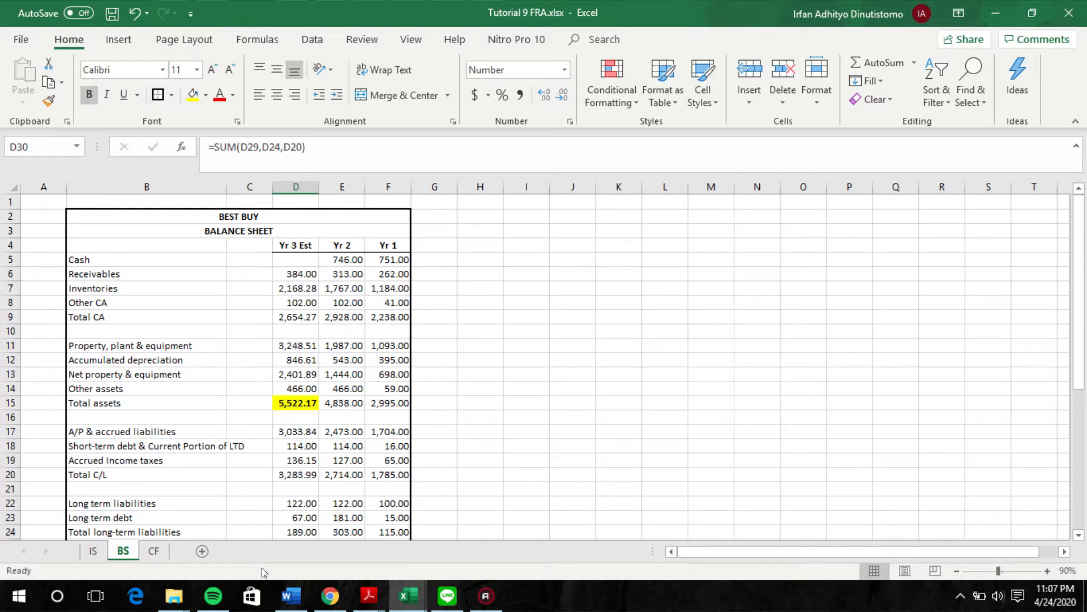
scroll(272, 413, "down", 4)
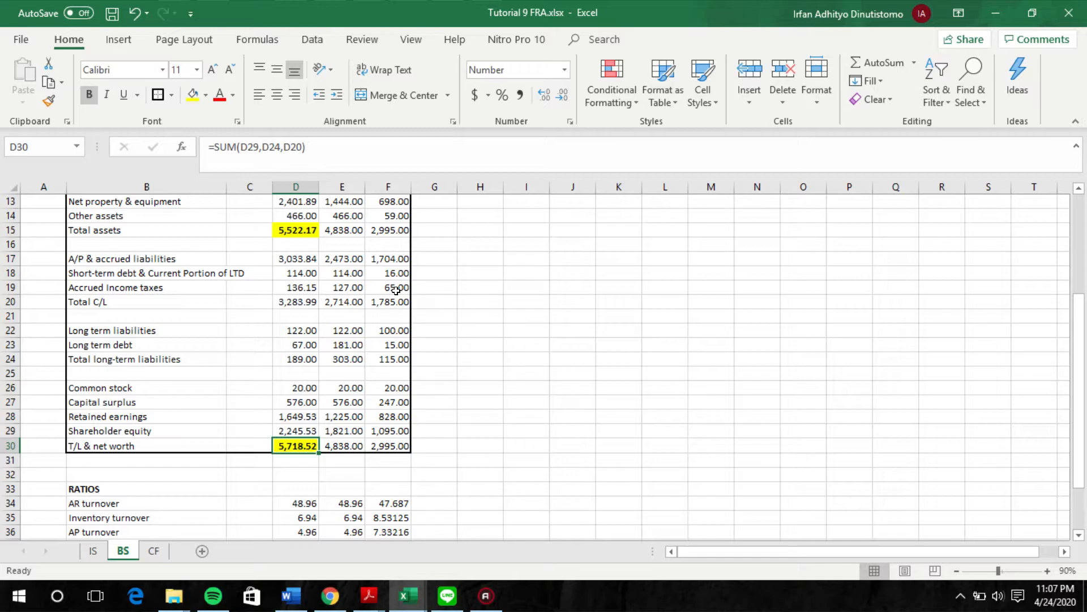
scroll(396, 290, "up", 4)
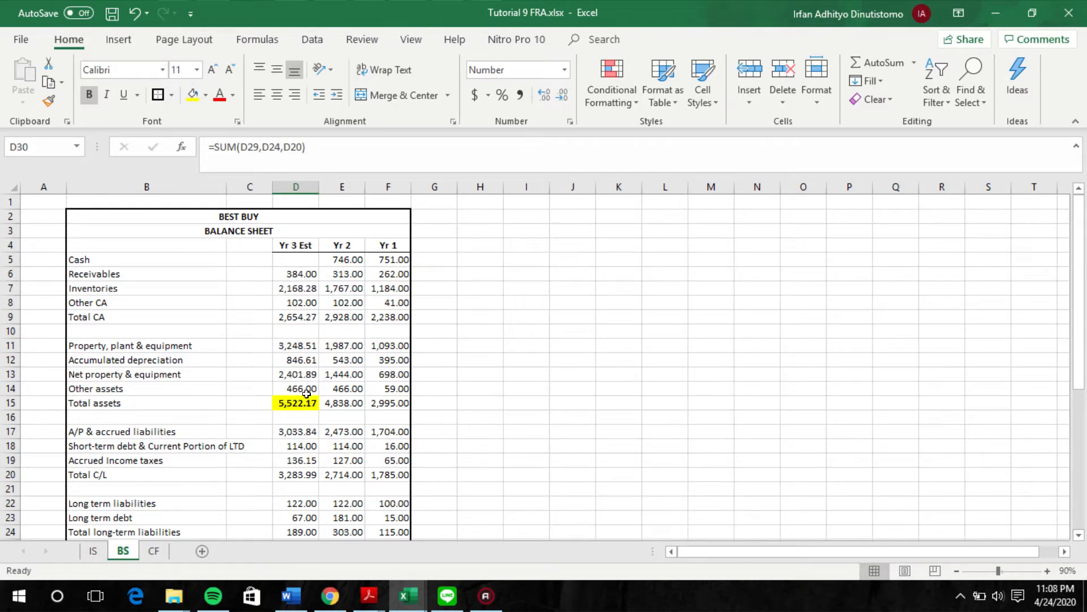
Step: Fill in Yr 3 Est cash as T/L & net worth minus total assets before cash, using =D30-5522.17
left_click(300, 264)
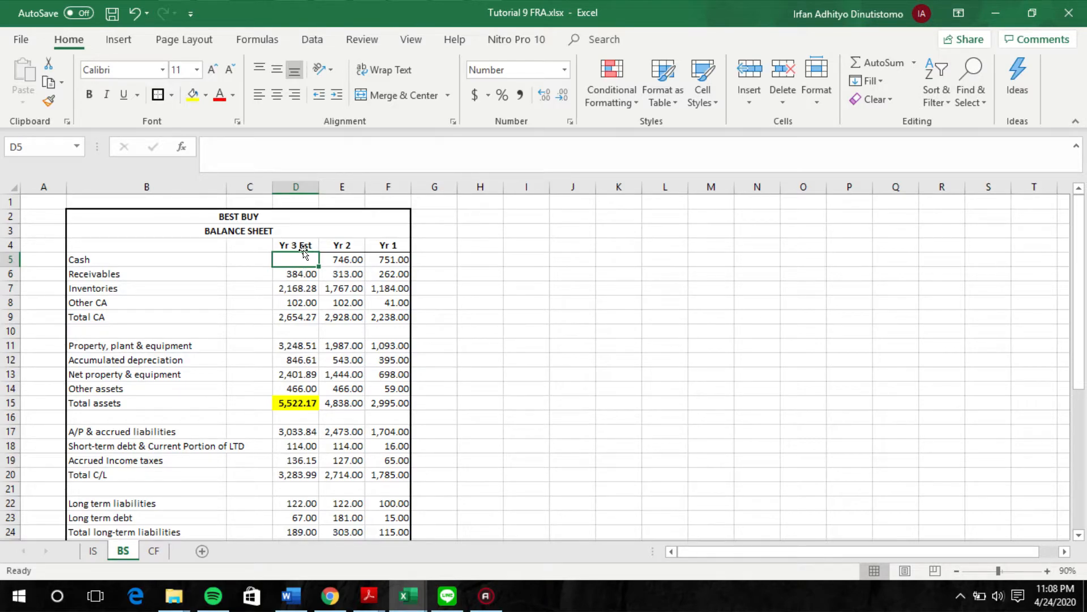
type("=")
scroll(342, 274, "down", 3)
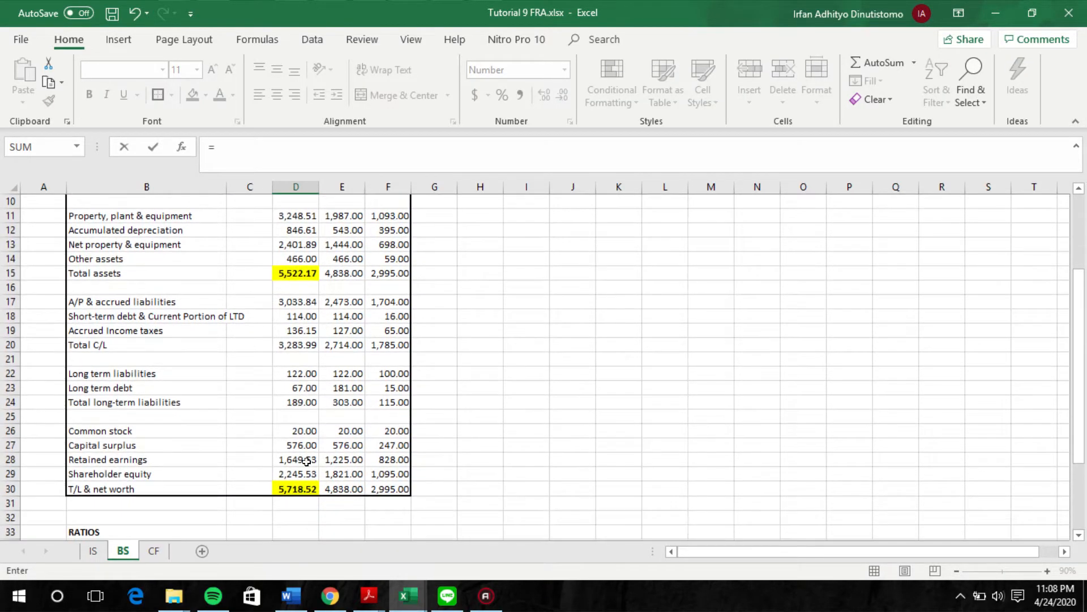
left_click(298, 488)
type("-")
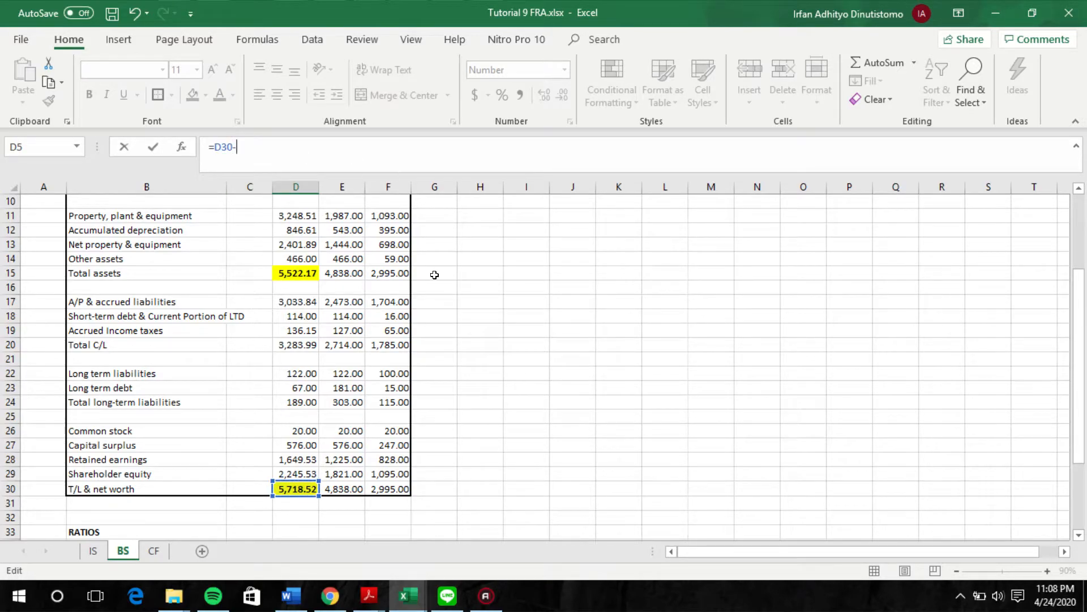
scroll(388, 272, "up", 2)
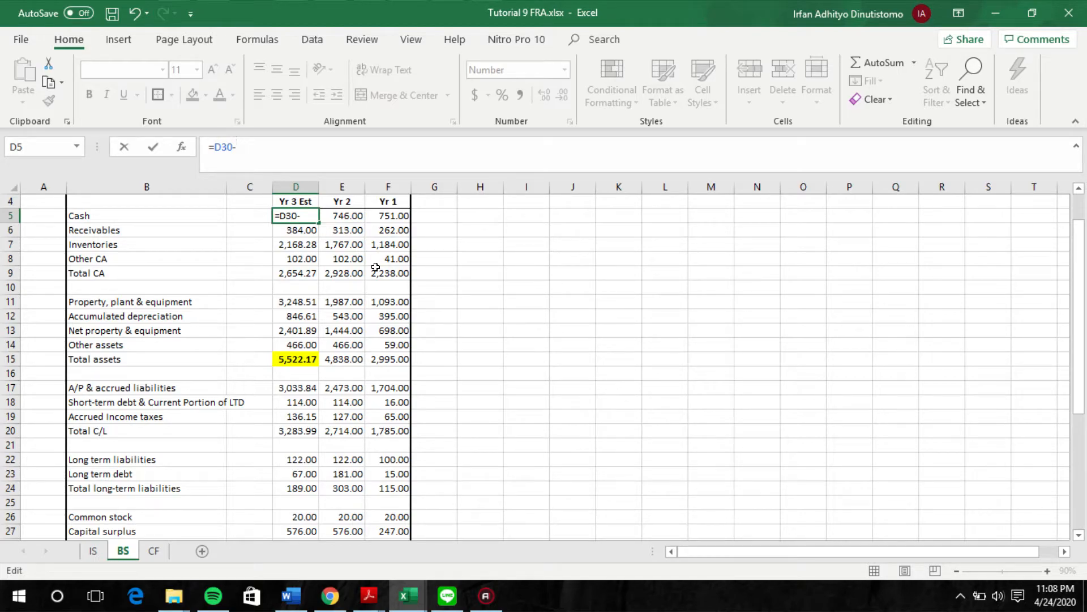
type("552.17")
key("Return")
scroll(375, 266, "down", 2)
scroll(376, 267, "up", 2)
left_click(294, 211)
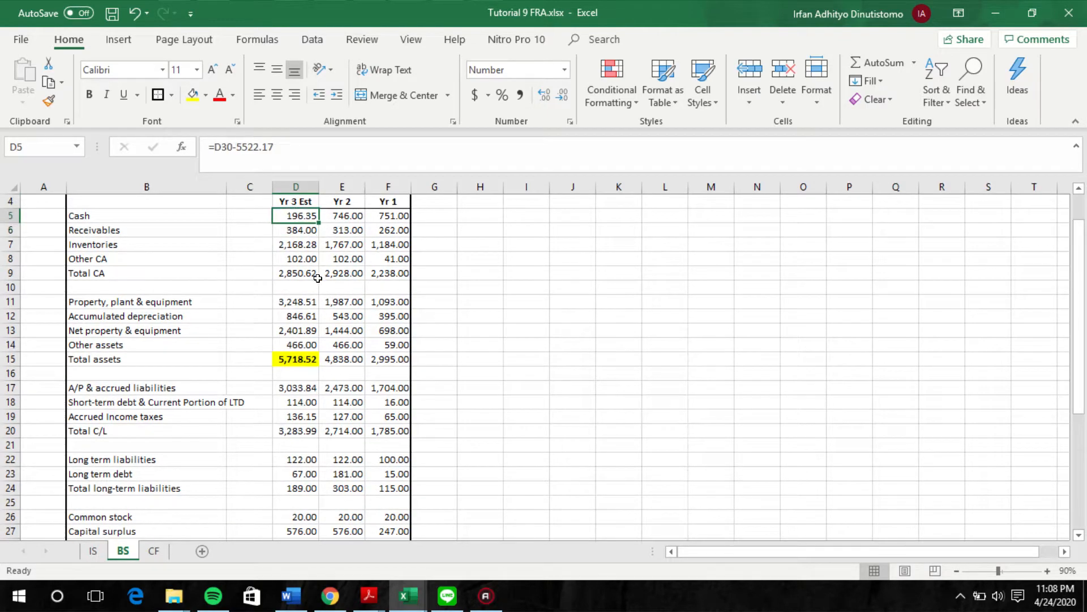
Step: Check that Yr 3 Est total assets and T/L & net worth balance, and glance back at the income statement
scroll(319, 277, "up", 1)
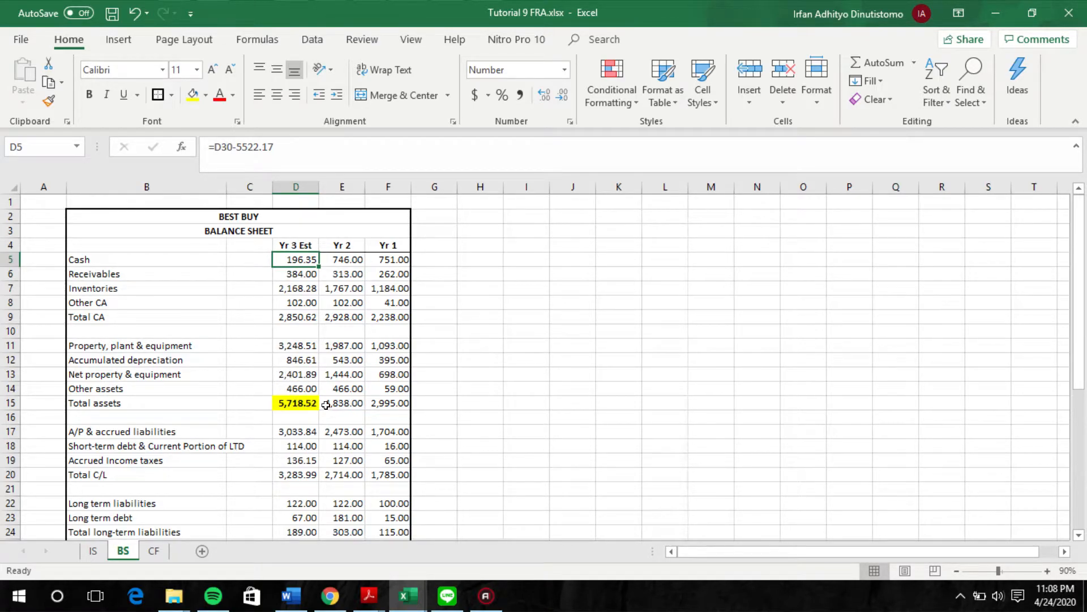
scroll(328, 410, "down", 2)
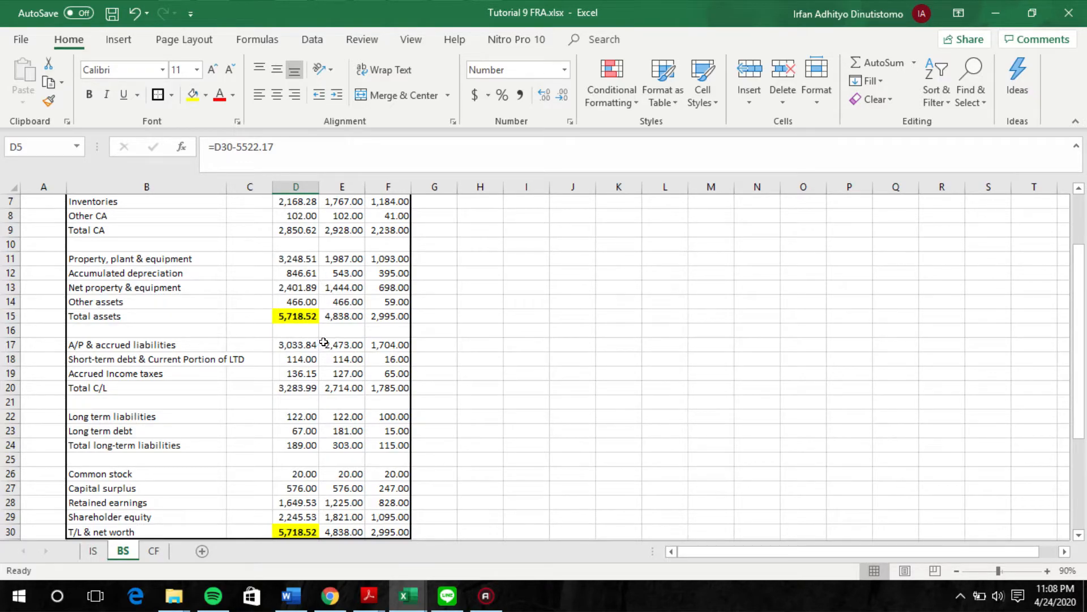
scroll(293, 530, "down", 1)
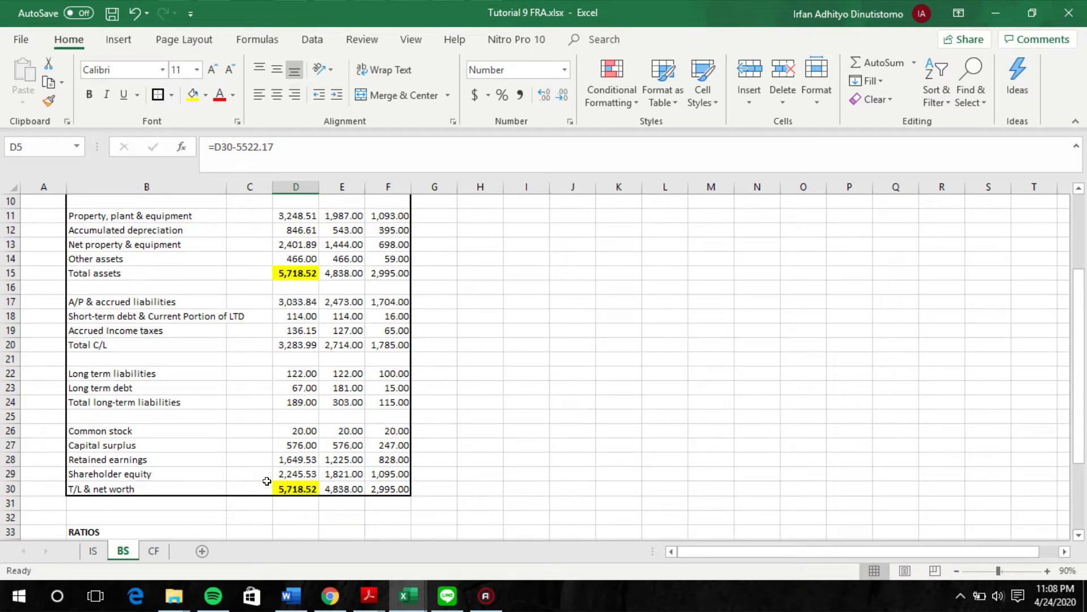
scroll(288, 485, "up", 3)
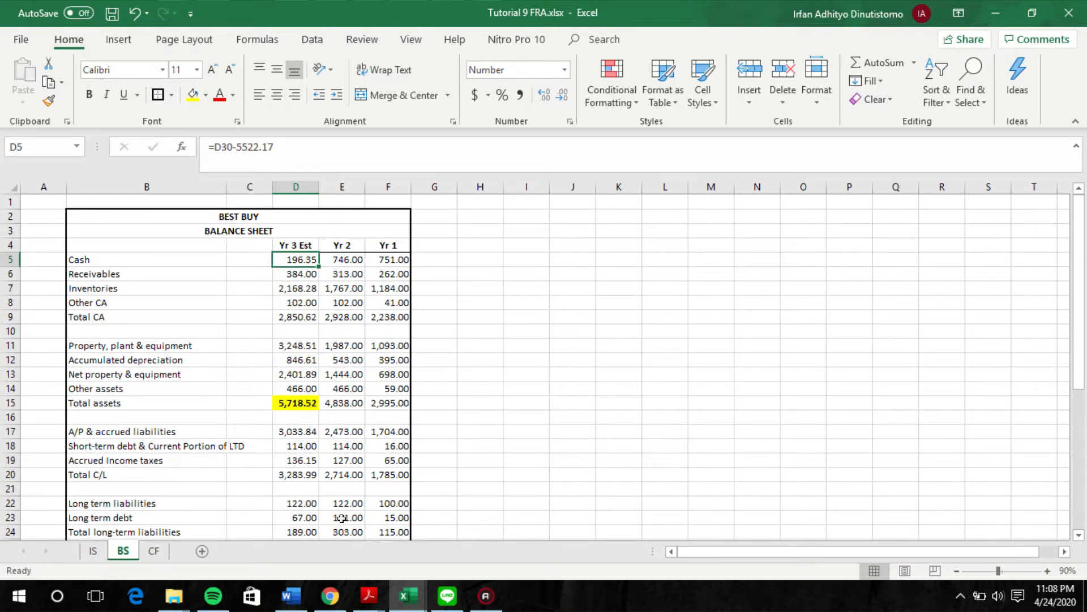
left_click(93, 551)
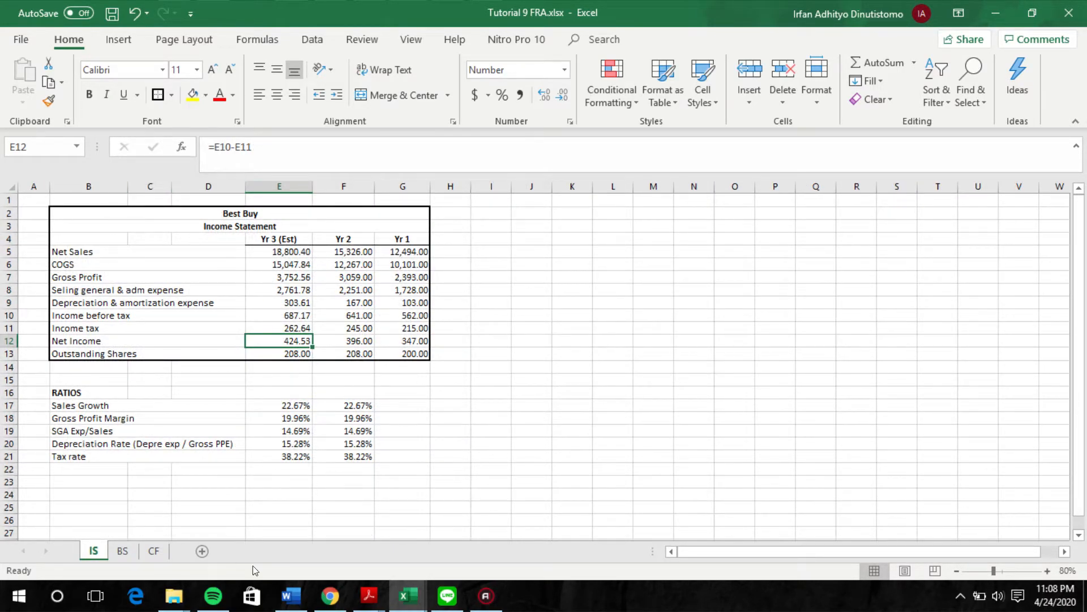
left_click(132, 555)
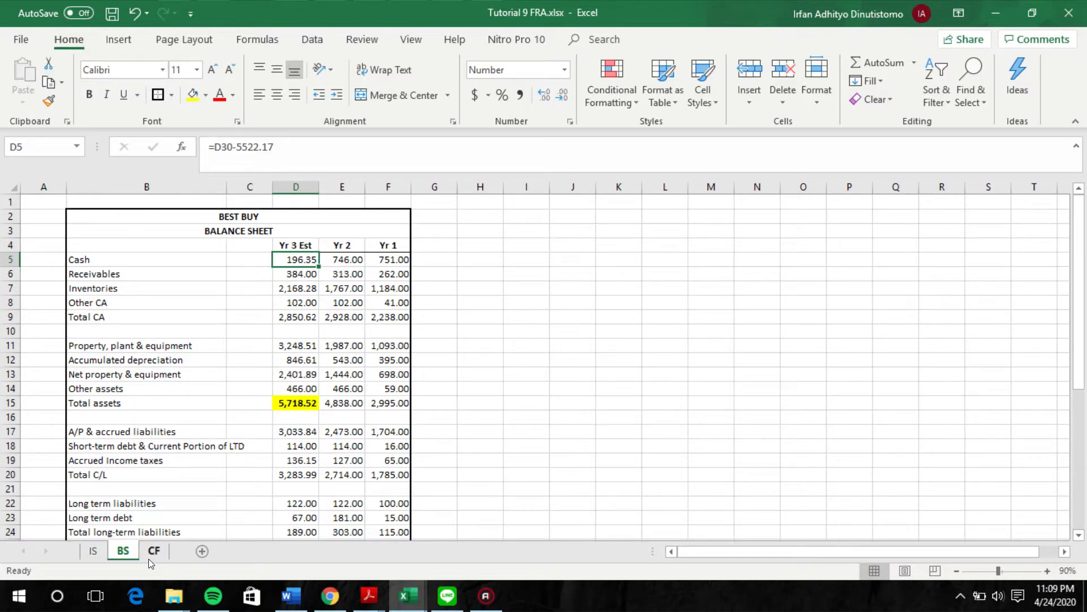
Step: Trace the net income line of the CF sheet's cash flow statement to the Yr 3 estimate on the IS sheet
left_click(148, 558)
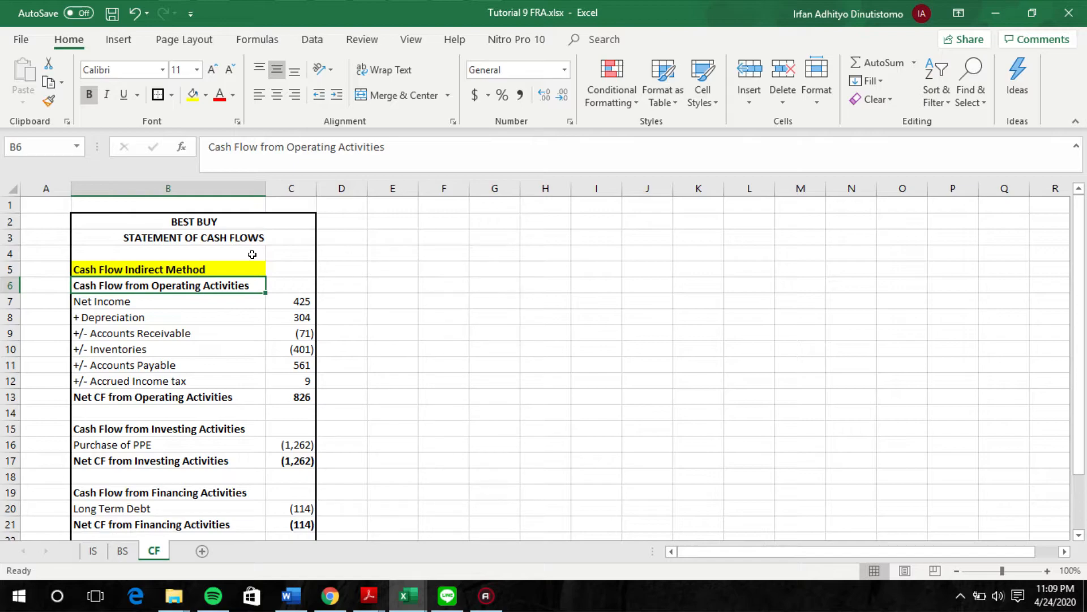
left_click(306, 304)
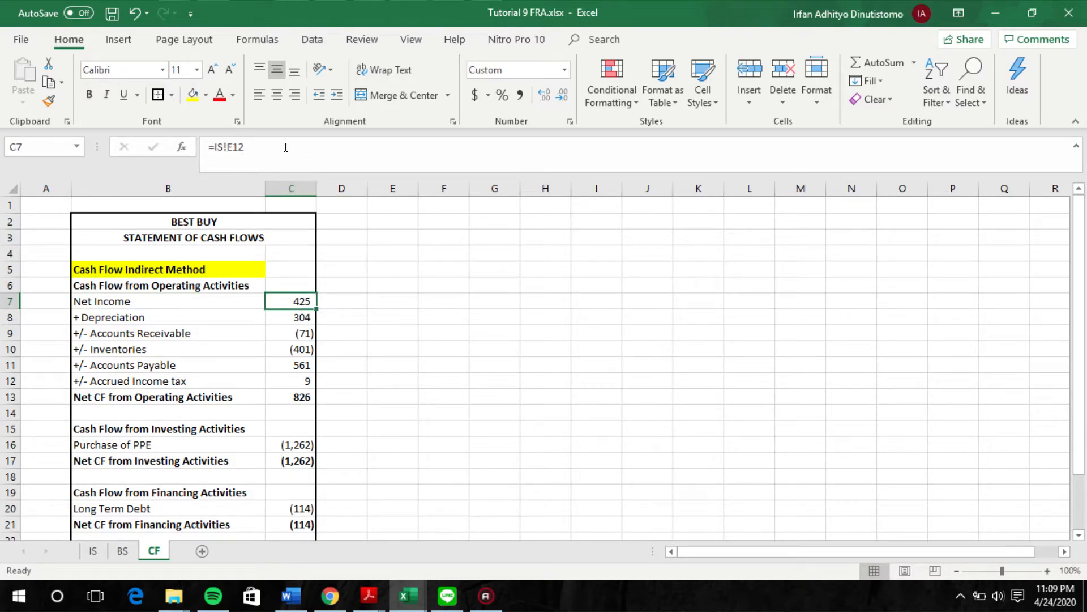
left_click(93, 551)
Step: Format the cash flow amounts in C7:C25 as Number with two decimal places and negatives in red parentheses
scroll(332, 378, "down", 1)
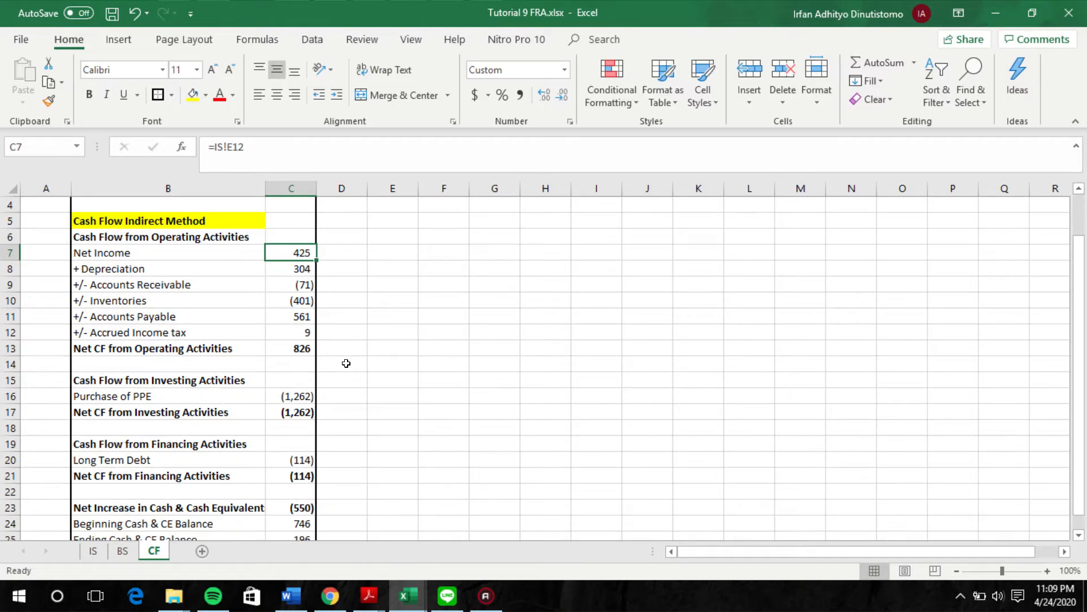
key("shift+Down")
key("shift+Down")
key("shift+Down")
key("shift+Down")
key("shift+Down")
key("shift+Down")
key("shift+Down")
key("shift+Down")
key("shift+Down")
key("shift+Down")
key("shift+Down")
key("shift+Down")
key("shift+Down")
key("shift+Down")
key("shift+Down")
key("shift+Down")
key("shift+Down")
key("shift+Down")
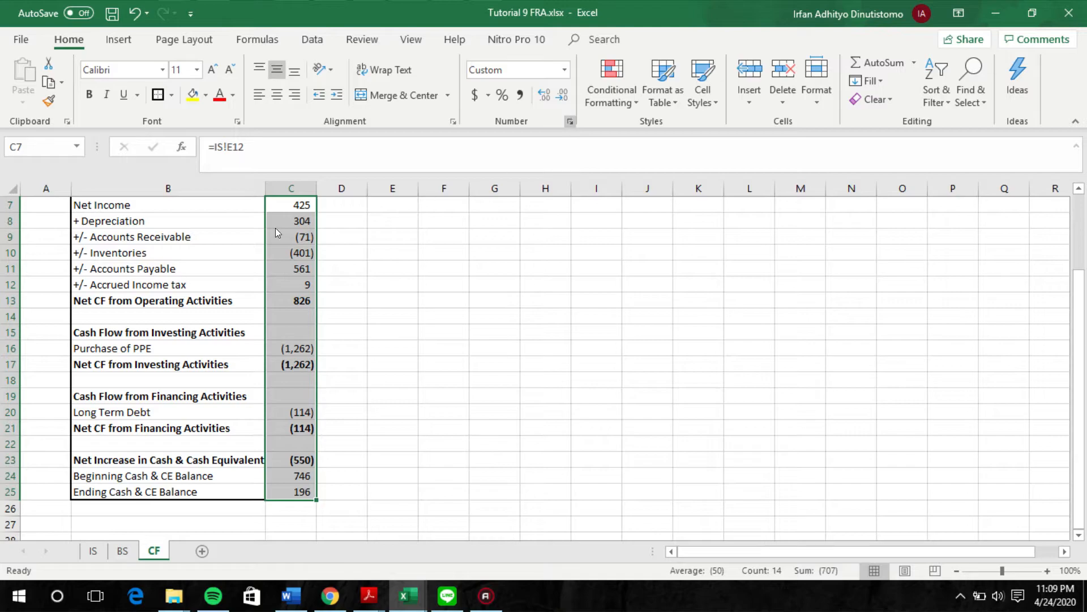
key("ctrl+1")
left_click(38, 218)
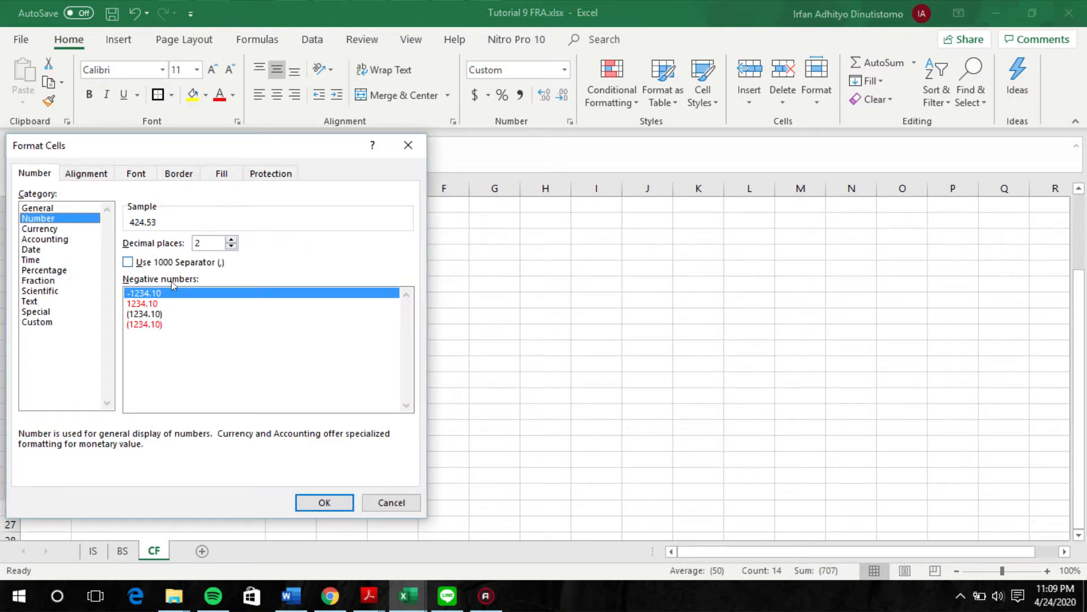
left_click(174, 324)
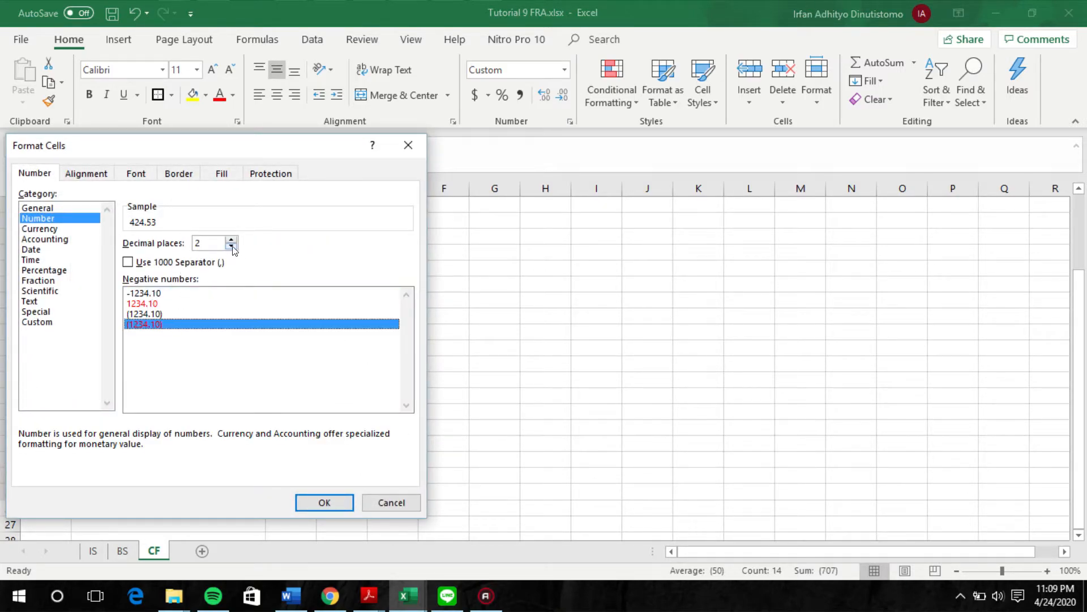
left_click(323, 502)
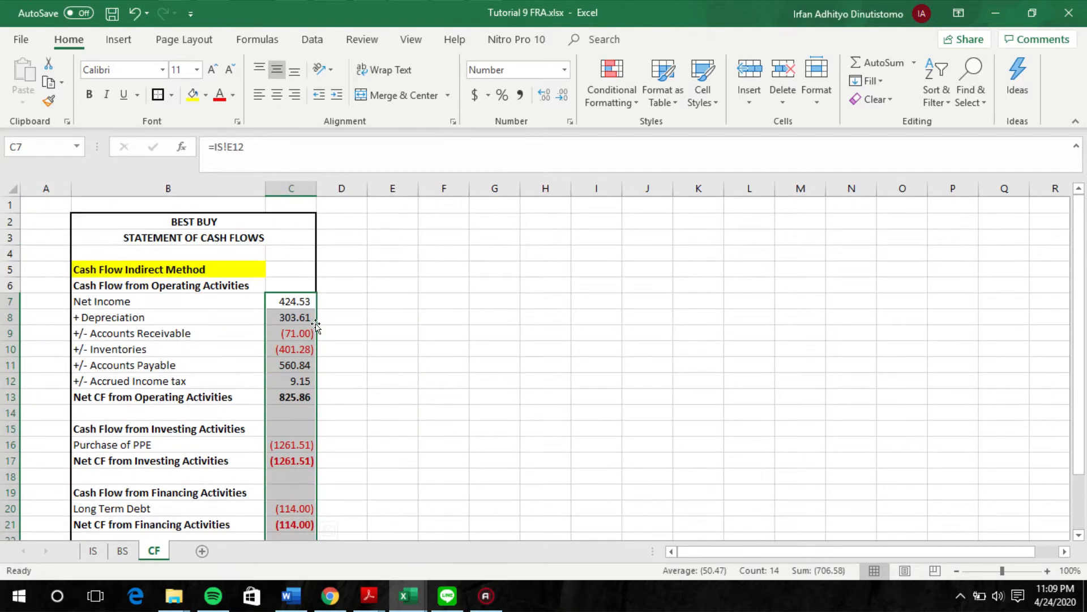
Step: Recheck net income against the IS sheet, and trace the cash flow depreciation to the Yr 3 depreciation & amortization expense
left_click(93, 550)
left_click(154, 551)
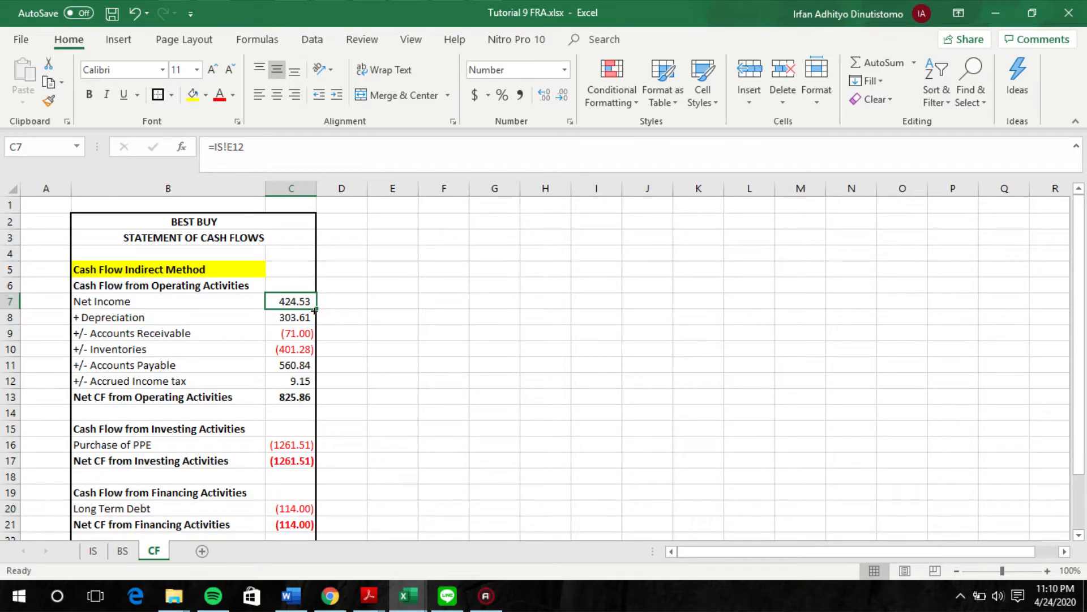
left_click(300, 320)
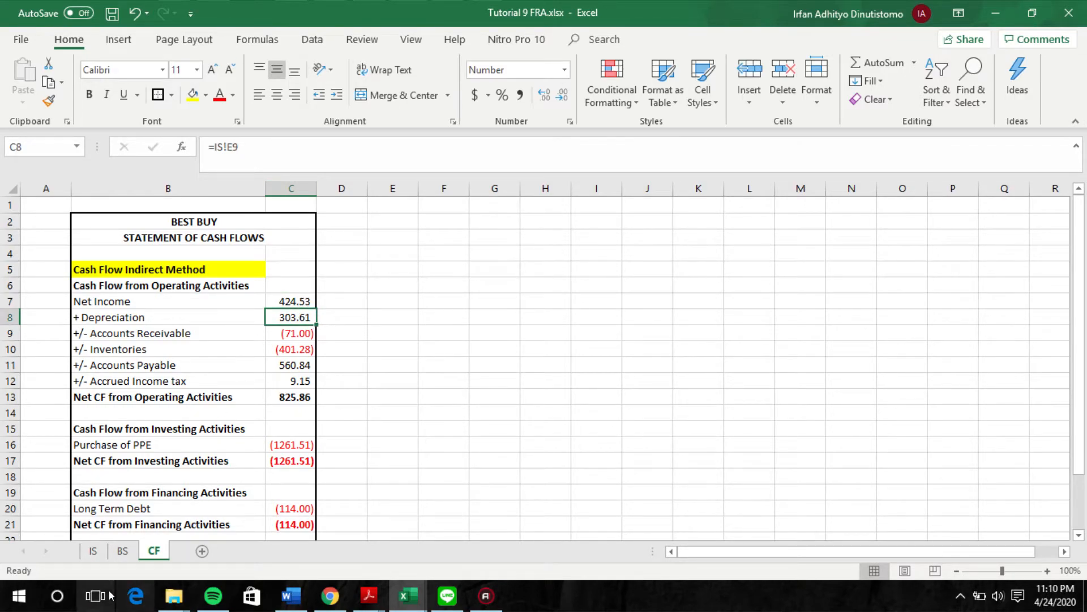
left_click(93, 551)
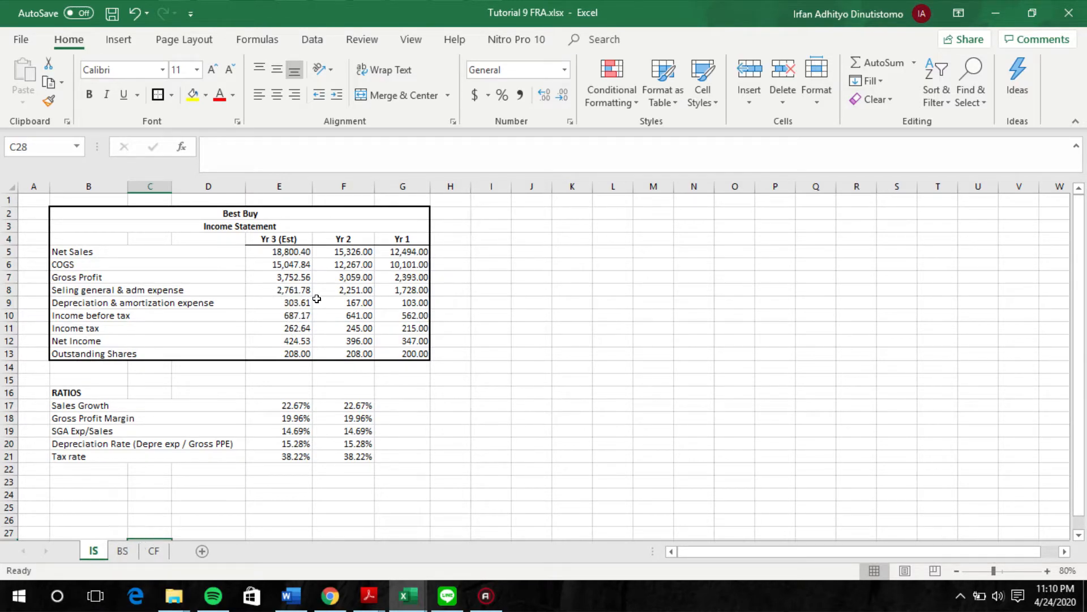
left_click(296, 302)
left_click(154, 551)
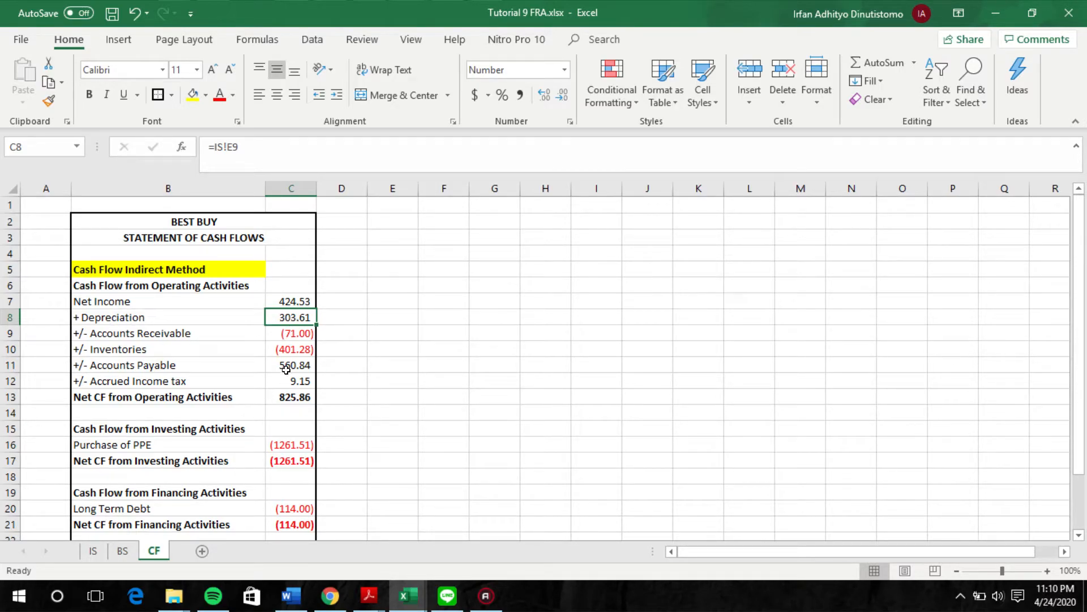
Step: Compare the cash flow's accounts receivable change with the Yr 3 Est and Yr 2 receivables on the BS sheet
left_click(94, 551)
left_click(142, 552)
left_click(125, 555)
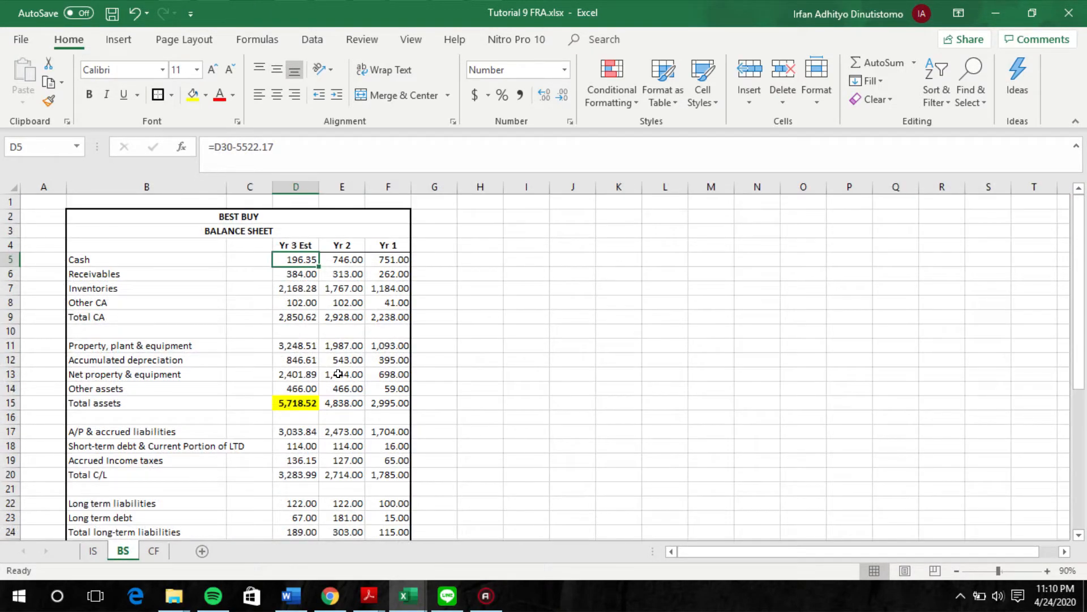
left_click(354, 275)
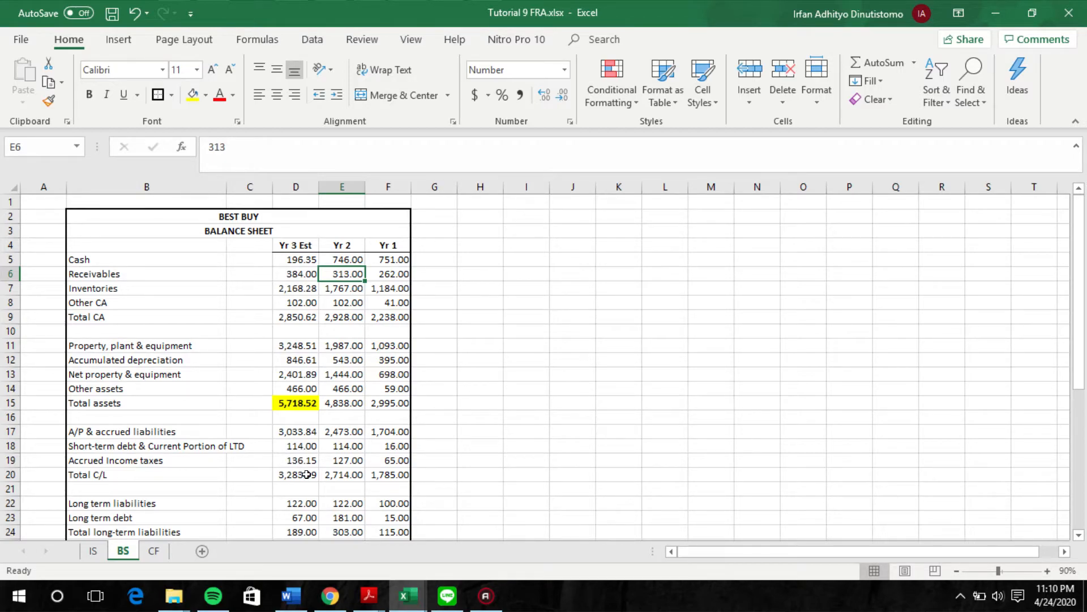
left_click(153, 551)
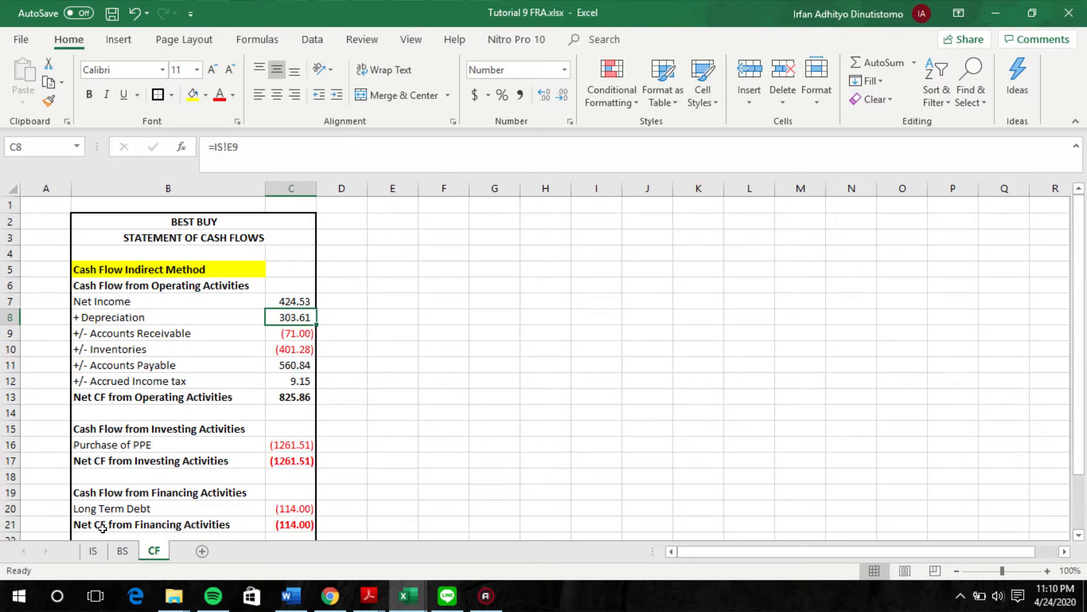
left_click(123, 550)
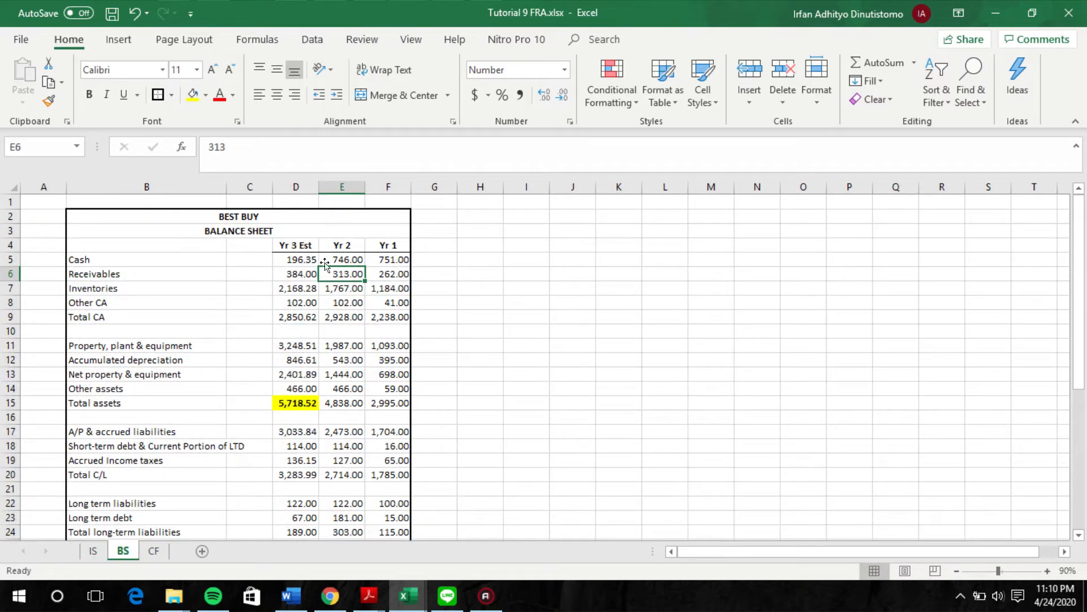
left_click(165, 552)
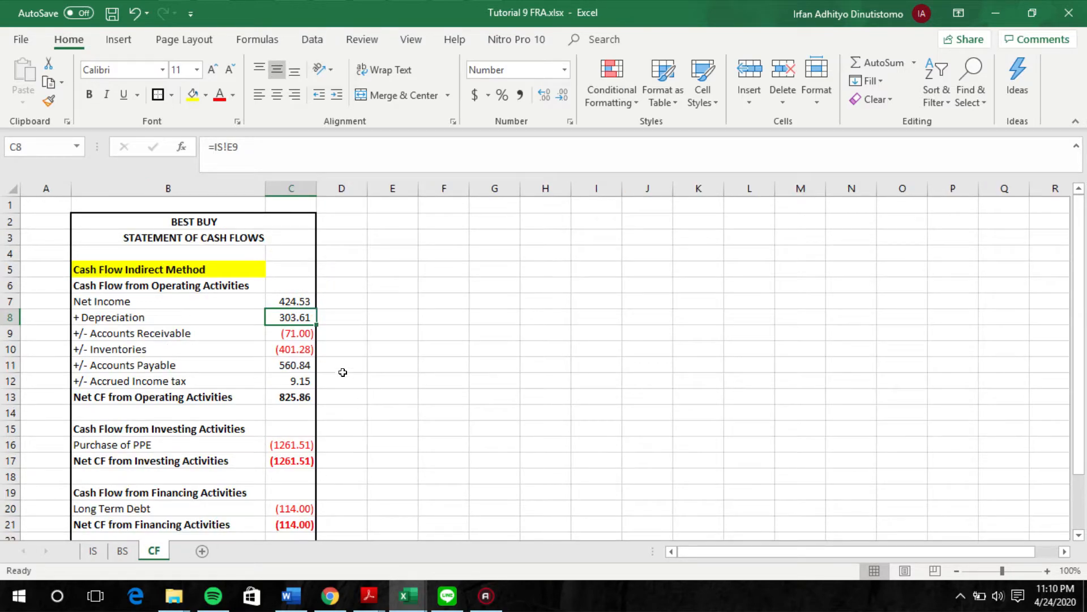
Step: Compare the Yr 3 Est and Yr 2 inventories on the BS sheet with the cash flow statement's inventories change
left_click(283, 332)
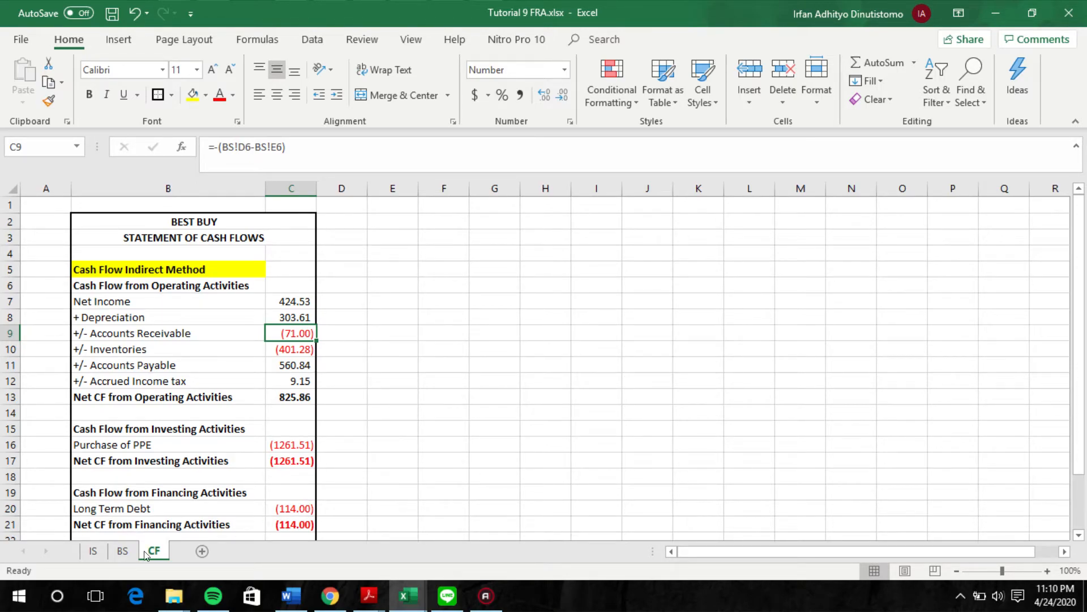
left_click(123, 552)
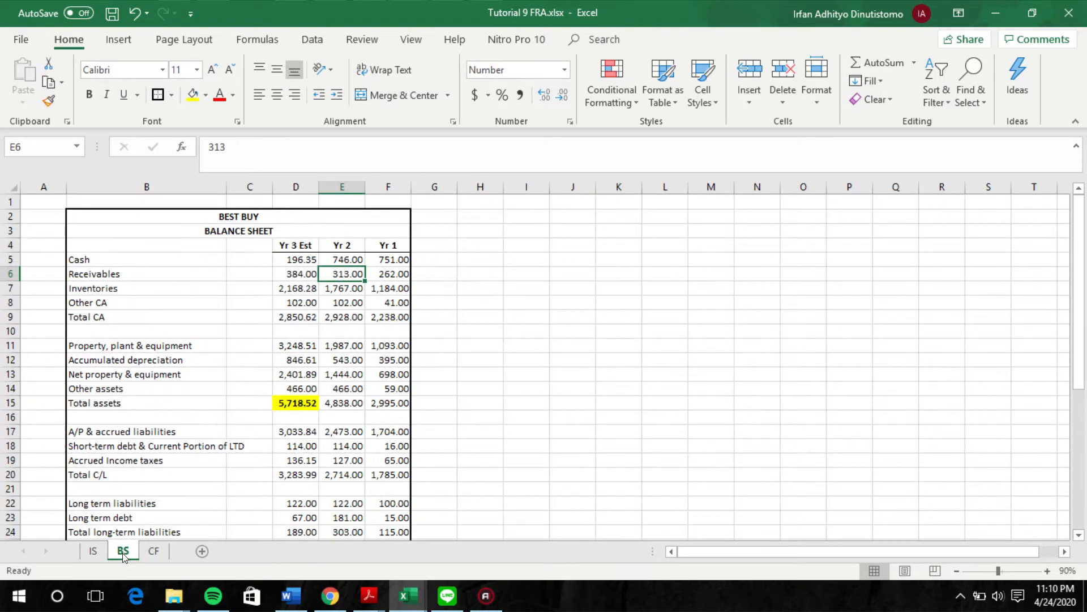
left_click(350, 286)
left_click(283, 290)
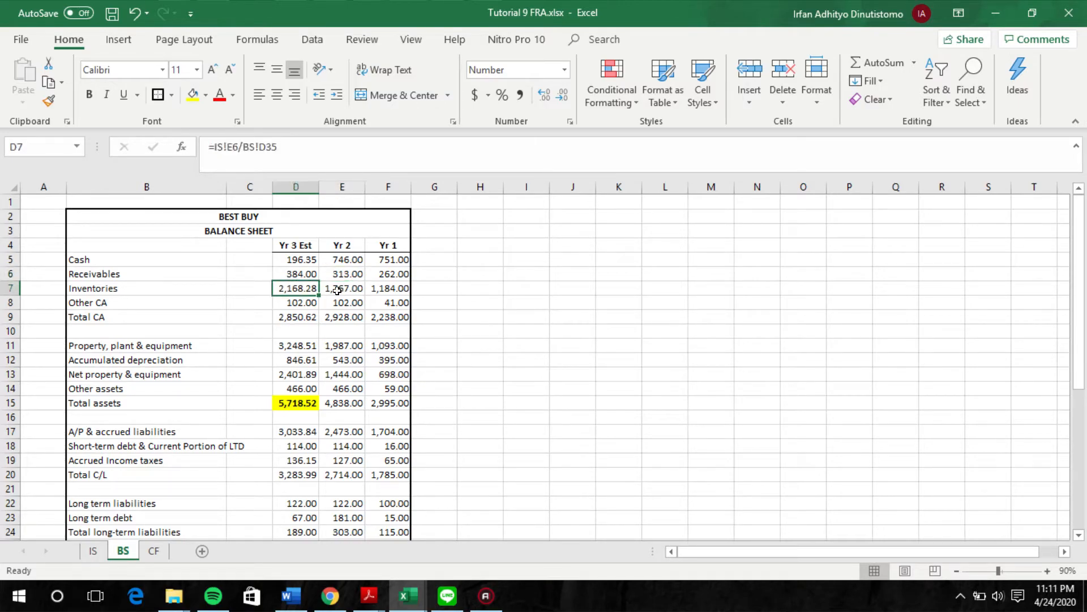
left_click(330, 286)
left_click(299, 292)
left_click(340, 289)
left_click(278, 288)
left_click(157, 556)
left_click(282, 359)
left_click(282, 346)
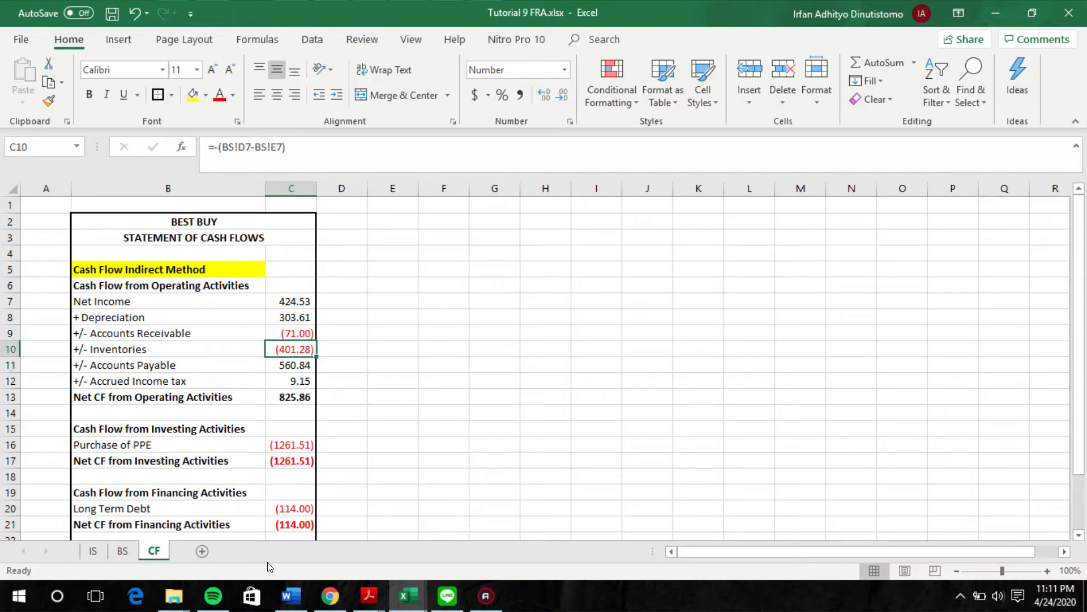
Step: Recheck the two inventory balances on the BS sheet and inspect the inventories change formula in C10 of the CF sheet
left_click(124, 552)
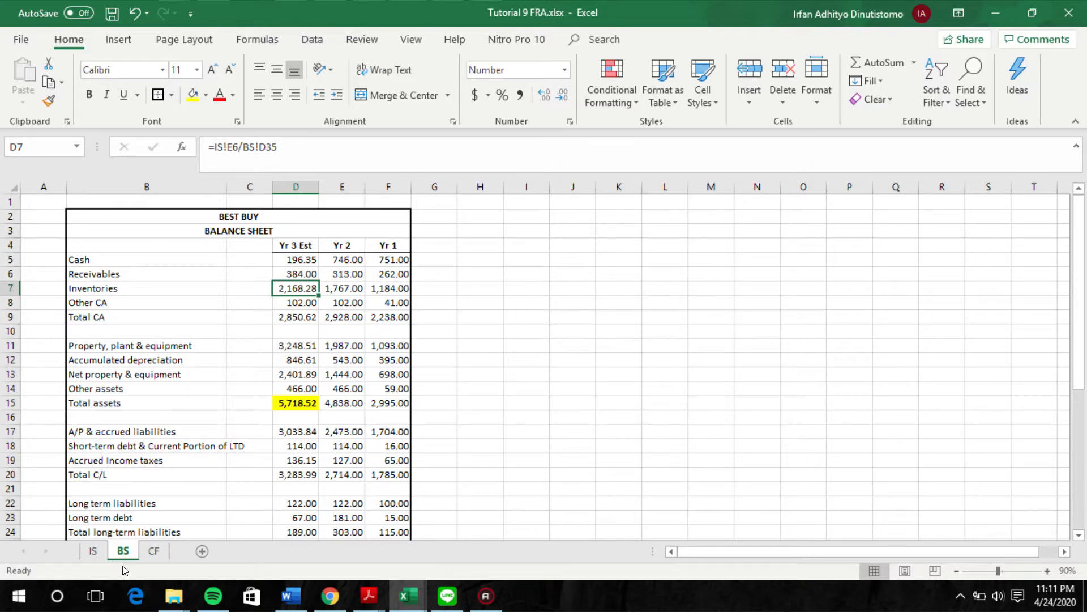
left_click(151, 552)
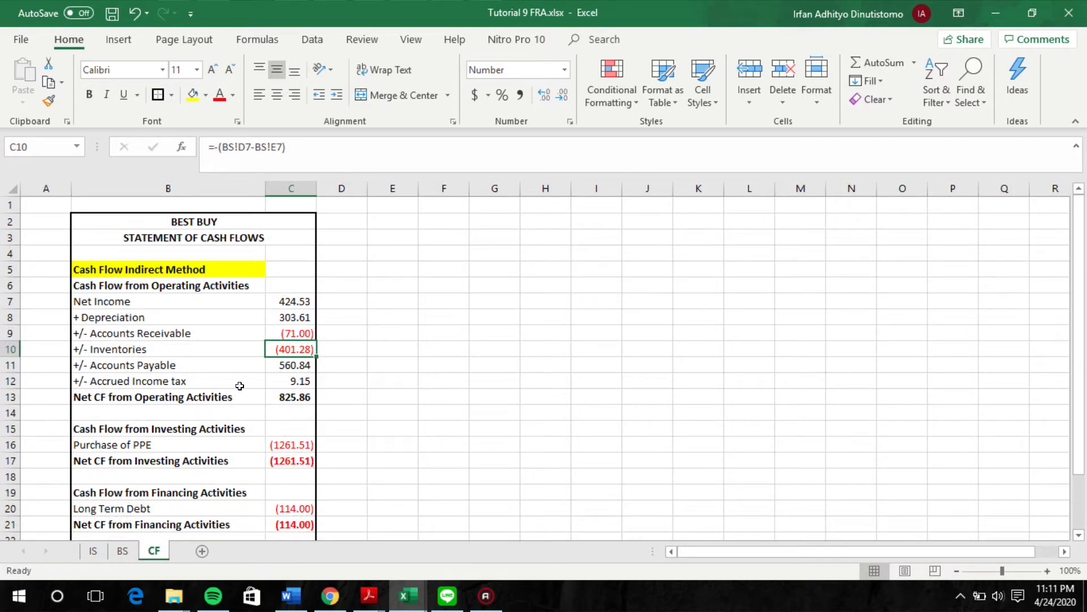
left_click(123, 551)
left_click(341, 286)
left_click(297, 283)
left_click(322, 284)
left_click(304, 288)
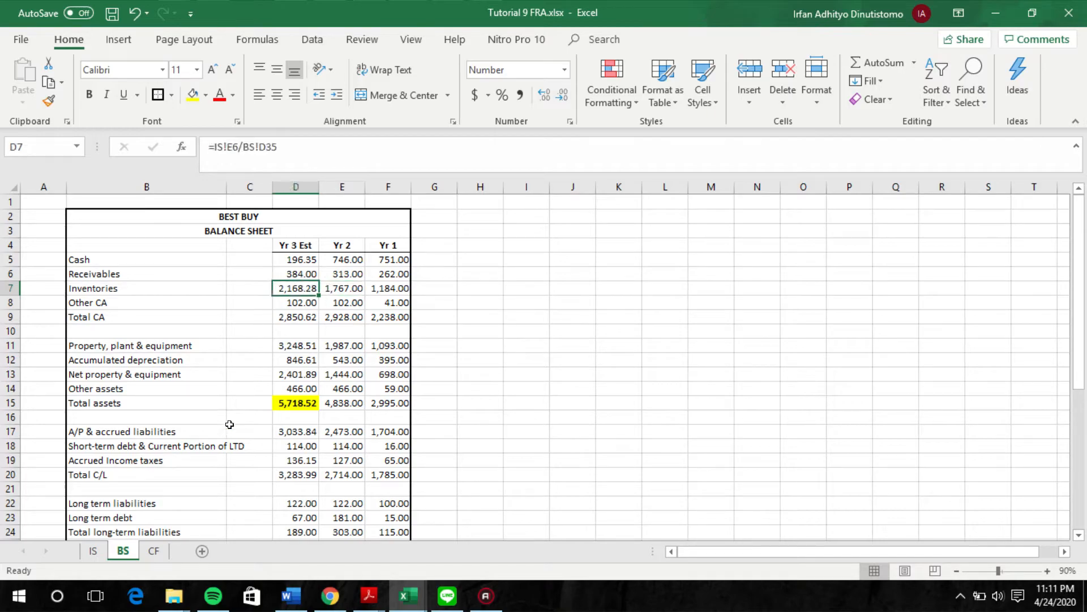
left_click(153, 550)
key("F2")
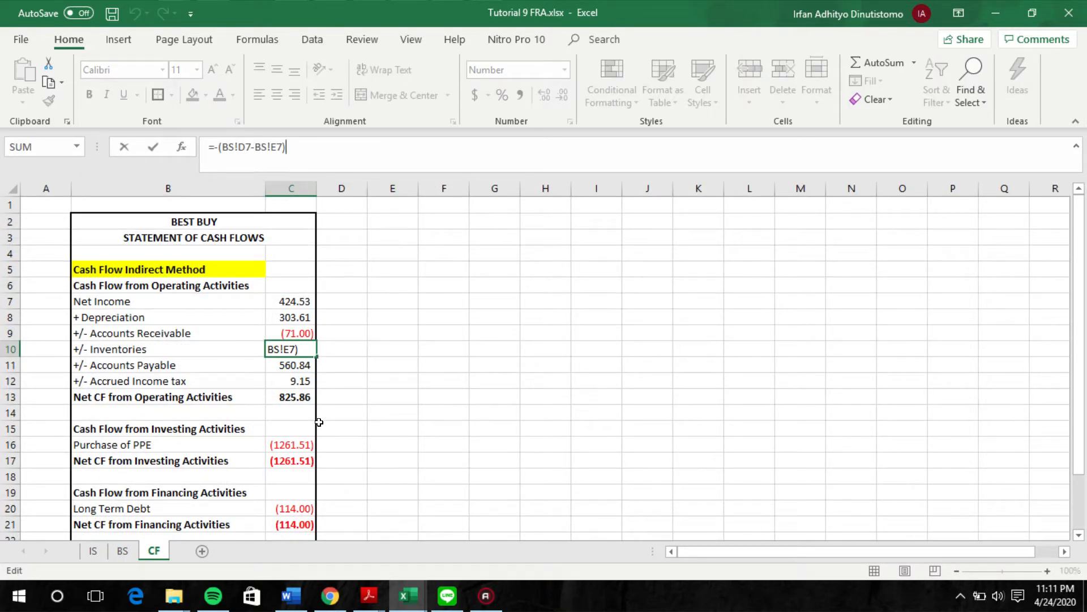
key("Return")
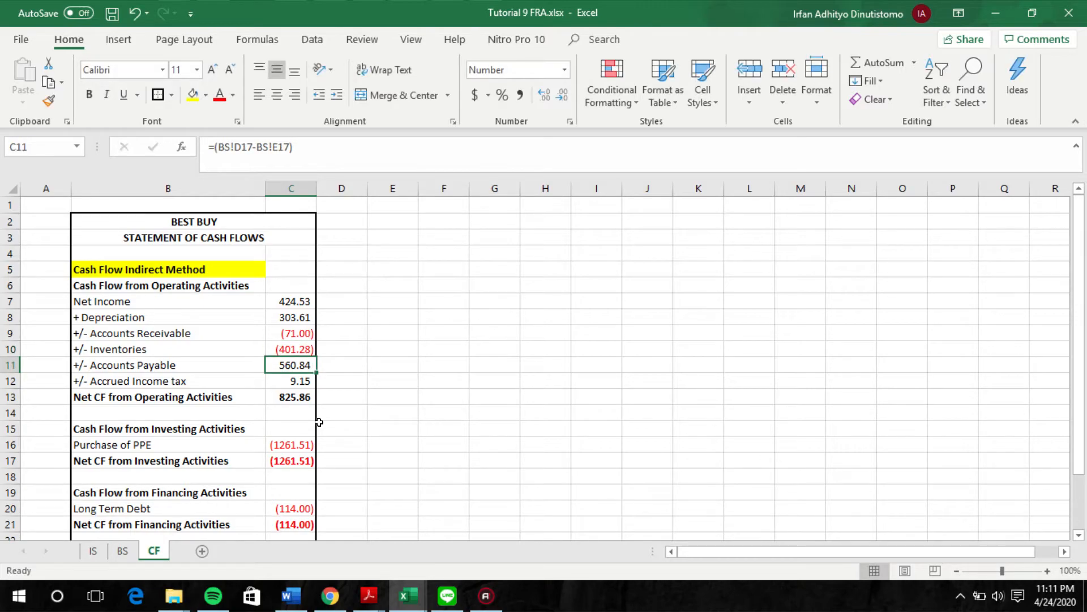
Step: Compare the Yr 3 Est and Yr 2 A/P & accrued liabilities on the BS sheet
left_click(124, 551)
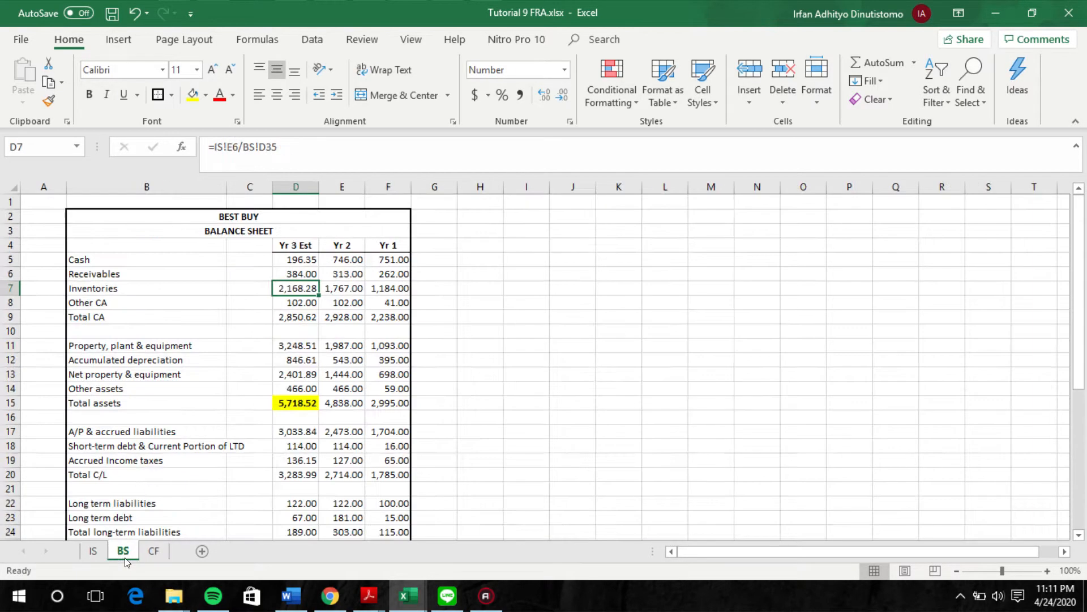
scroll(230, 413, "down", 1)
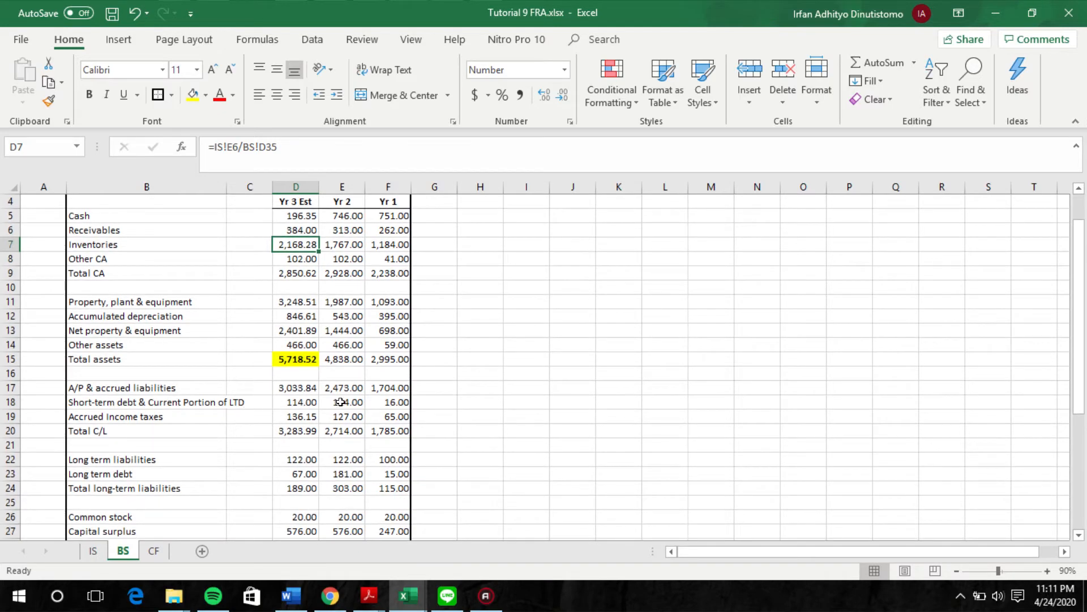
scroll(342, 403, "up", 1)
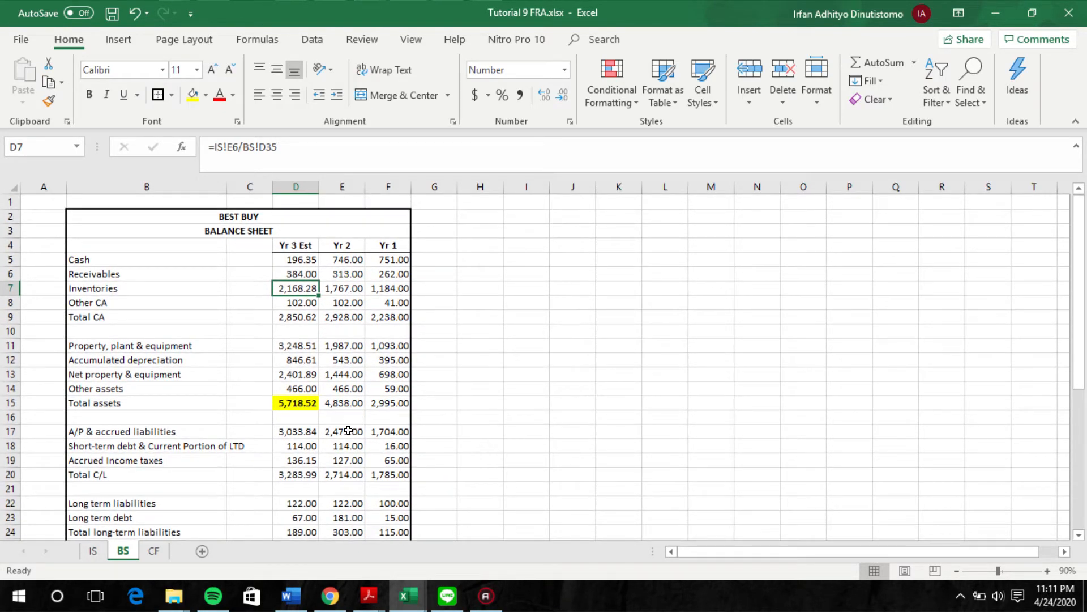
left_click(348, 430)
left_click(288, 441)
left_click(341, 436)
left_click(300, 429)
left_click(336, 430)
left_click(306, 430)
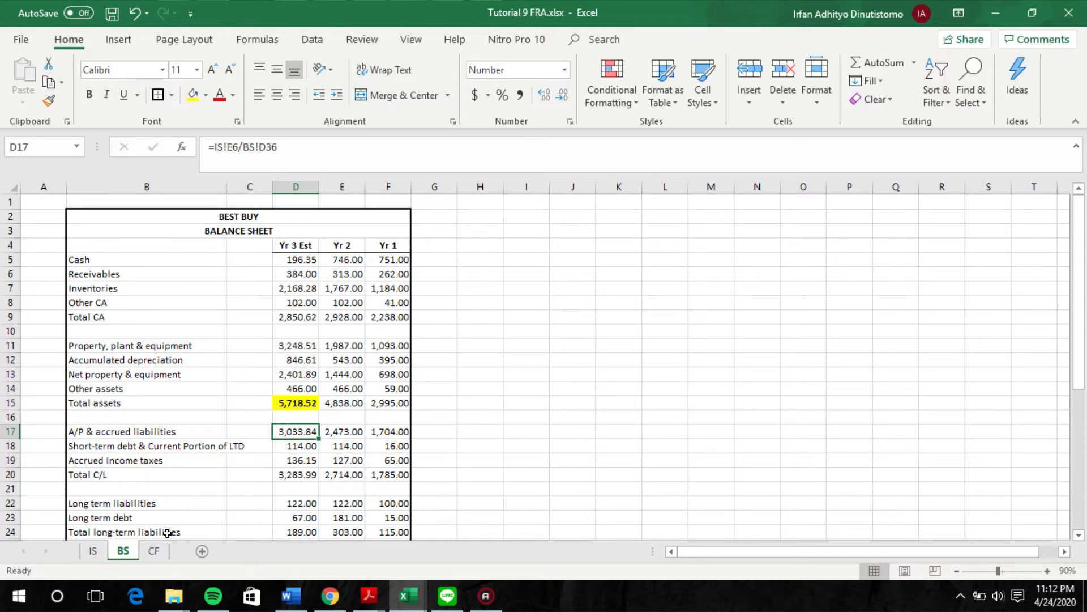
Step: Check the cash flow's accounts payable change against the Yr 2 and Yr 3 Est A/P balances
left_click(154, 551)
left_click(132, 550)
left_click(340, 430)
left_click(309, 432)
left_click(156, 550)
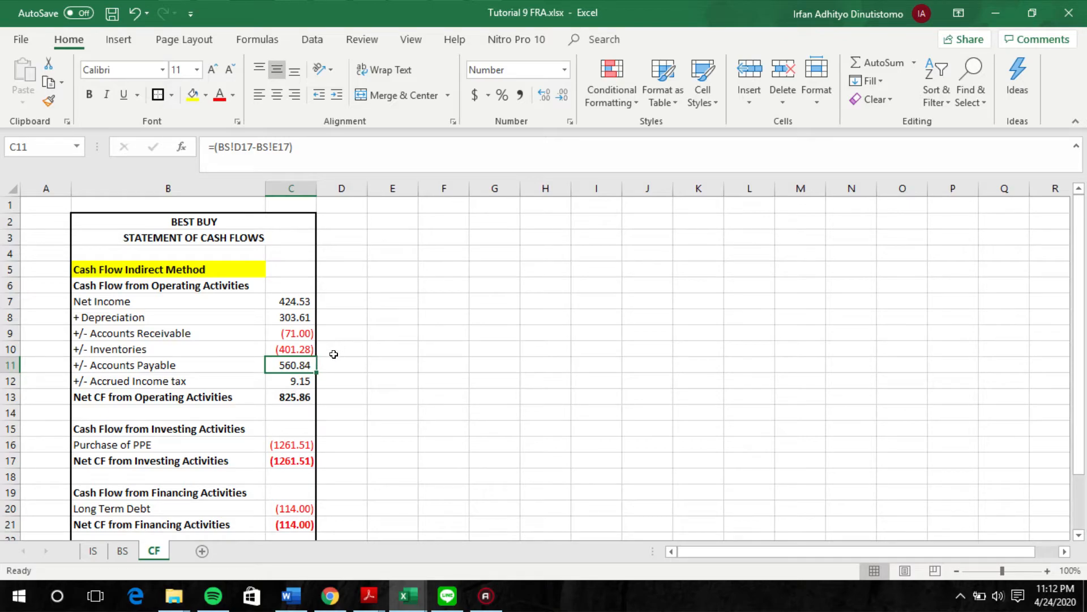
Step: Trace the cash flow's accrued income tax change to the BS sheet's Yr 3 Est and Yr 2 balances, and review the operating activities total
left_click(137, 380)
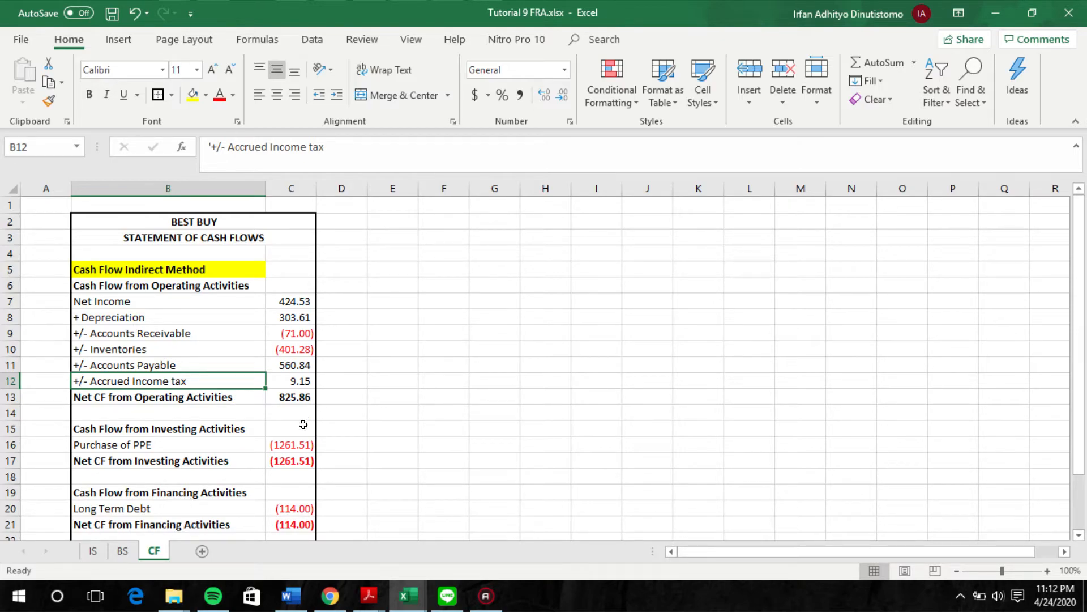
left_click(286, 375)
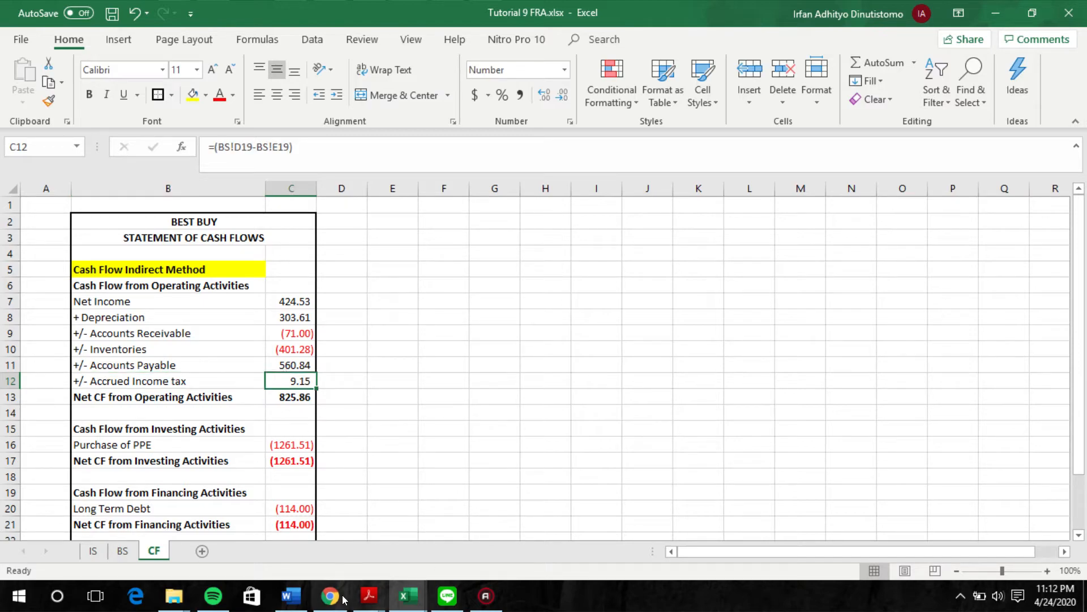
left_click(120, 551)
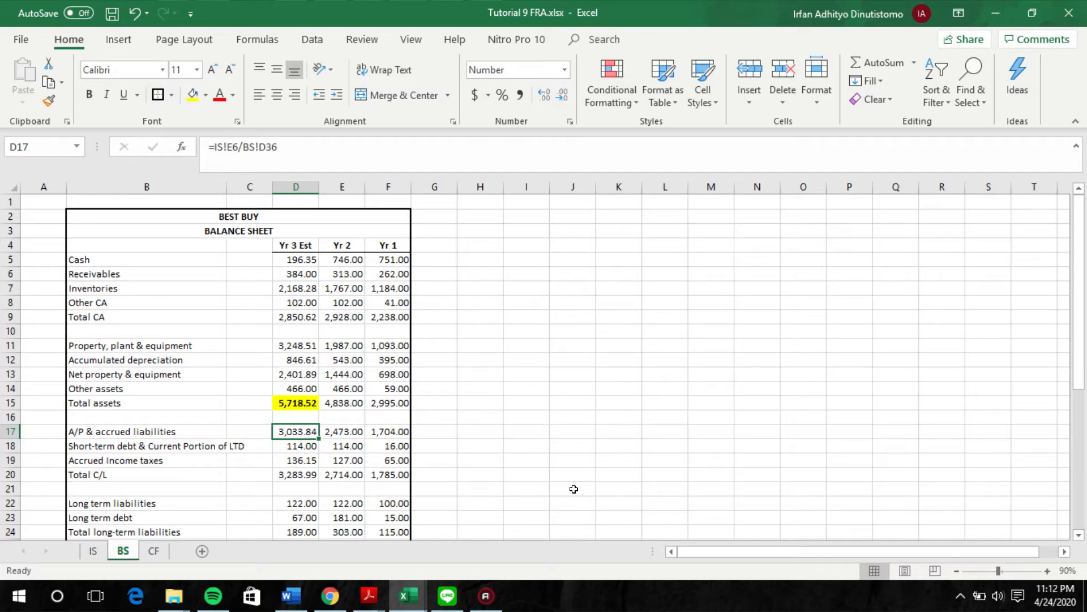
left_click(331, 460)
left_click(292, 458)
left_click(339, 459)
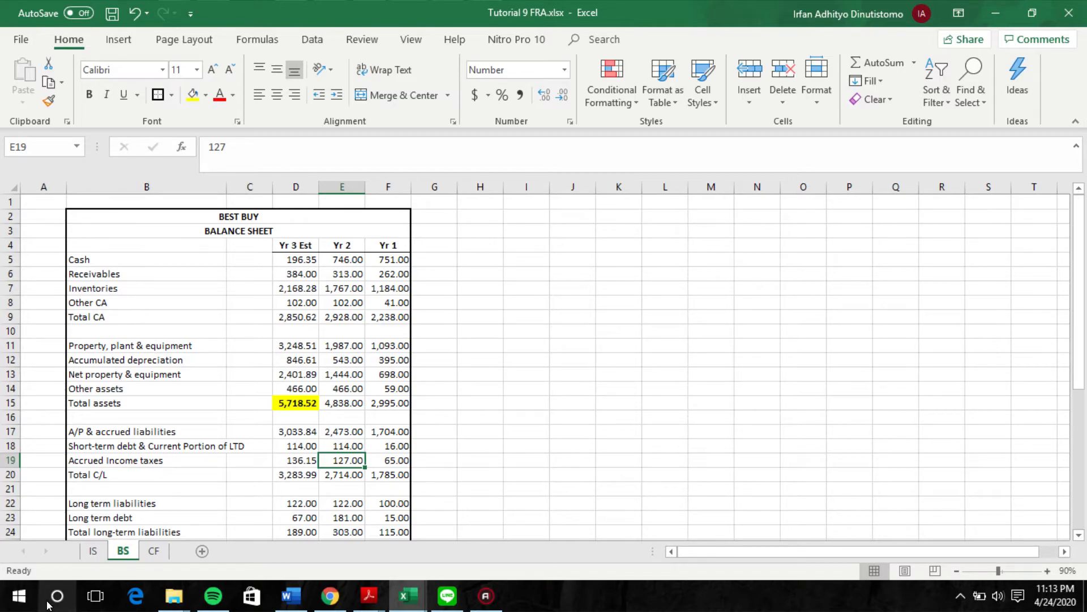
left_click(160, 552)
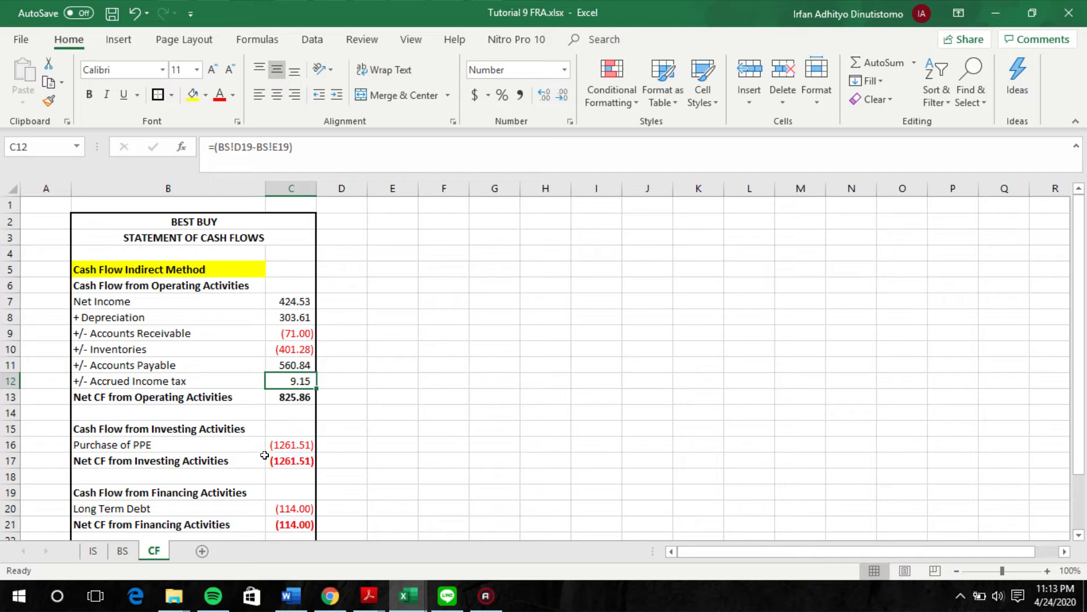
left_click(361, 168)
key("Escape")
left_click(121, 550)
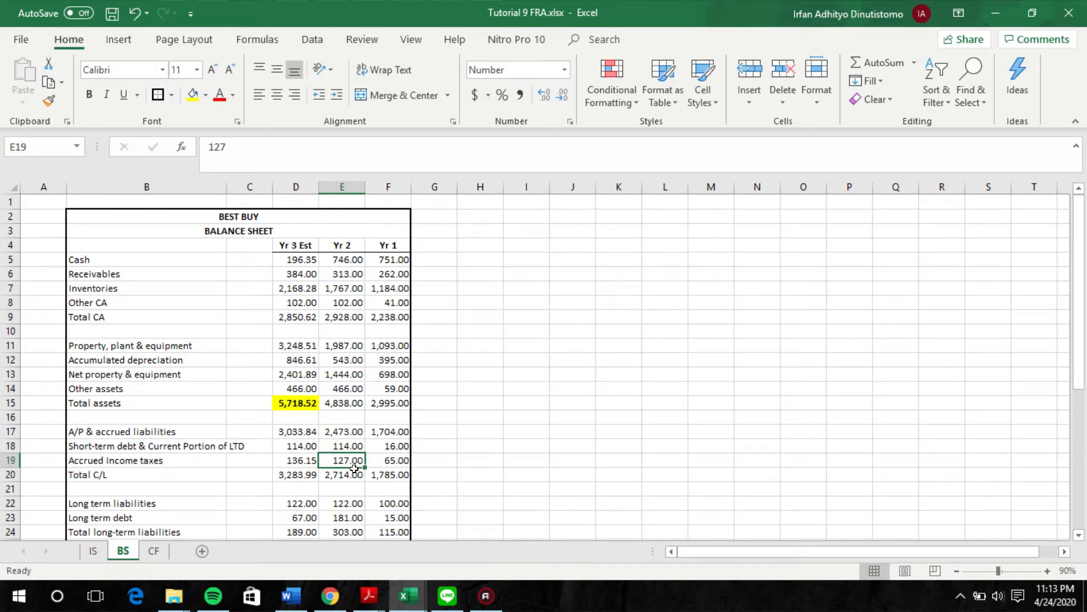
left_click(153, 550)
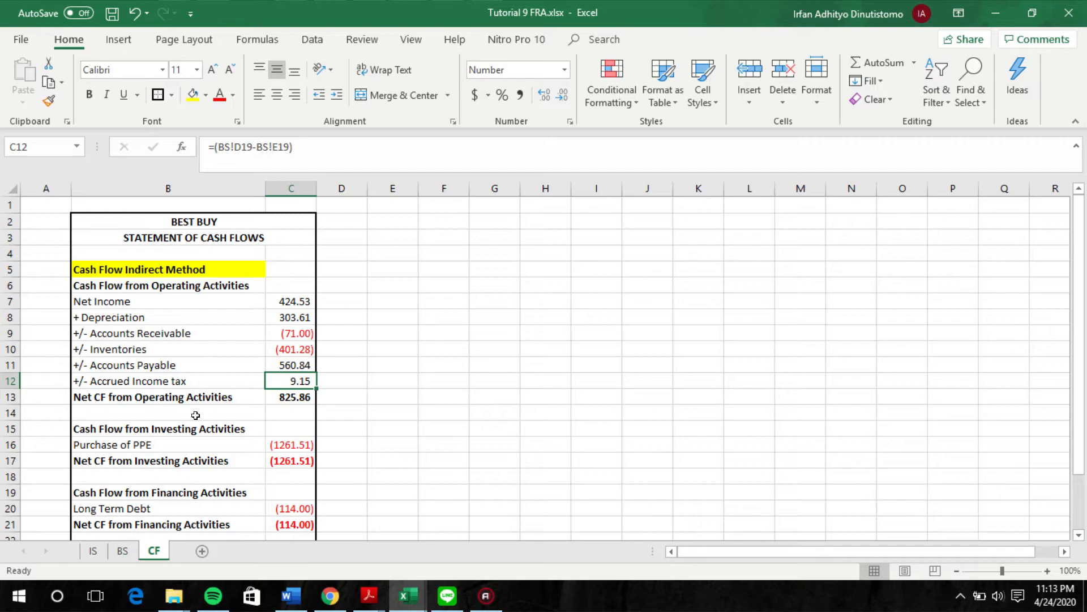
left_click(289, 404)
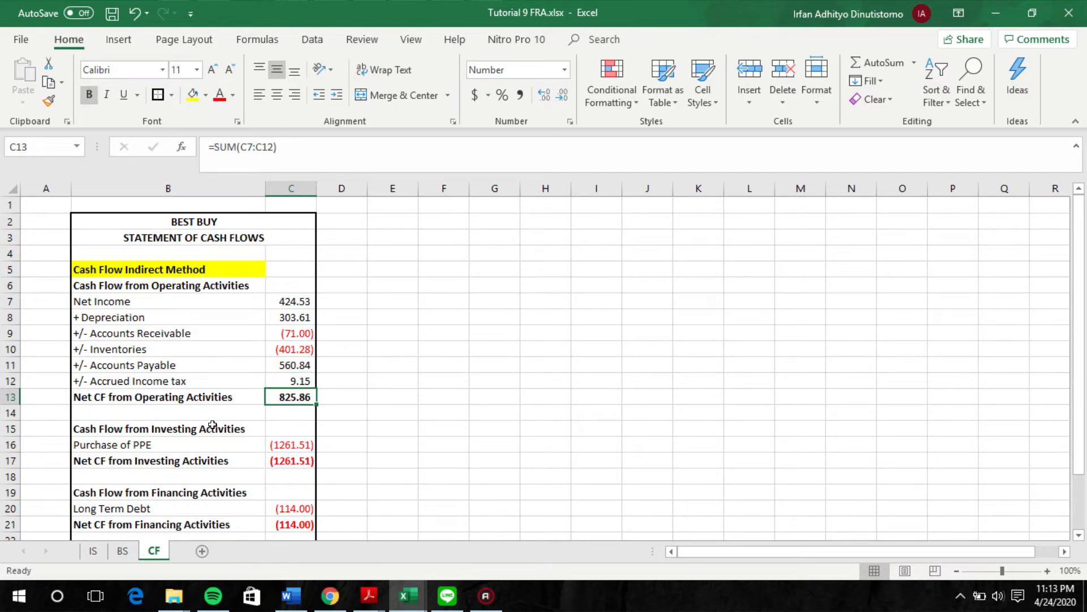
Step: Trace the purchase of PPE to the Yr 3 Est and Yr 2 property, plant & equipment, and review the net investing cash flow
scroll(210, 424, "down", 2)
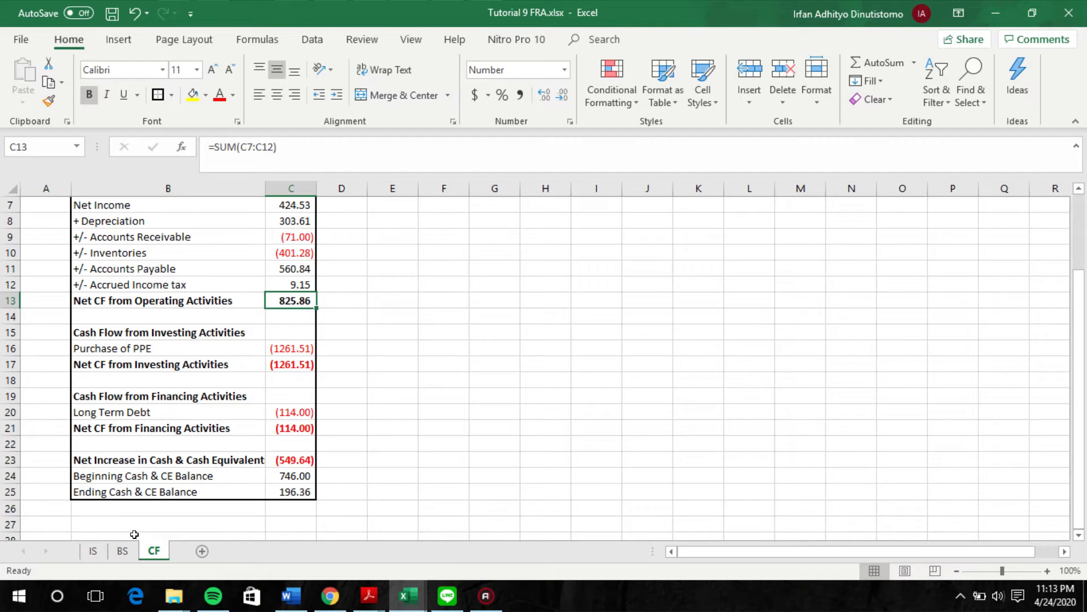
left_click(124, 548)
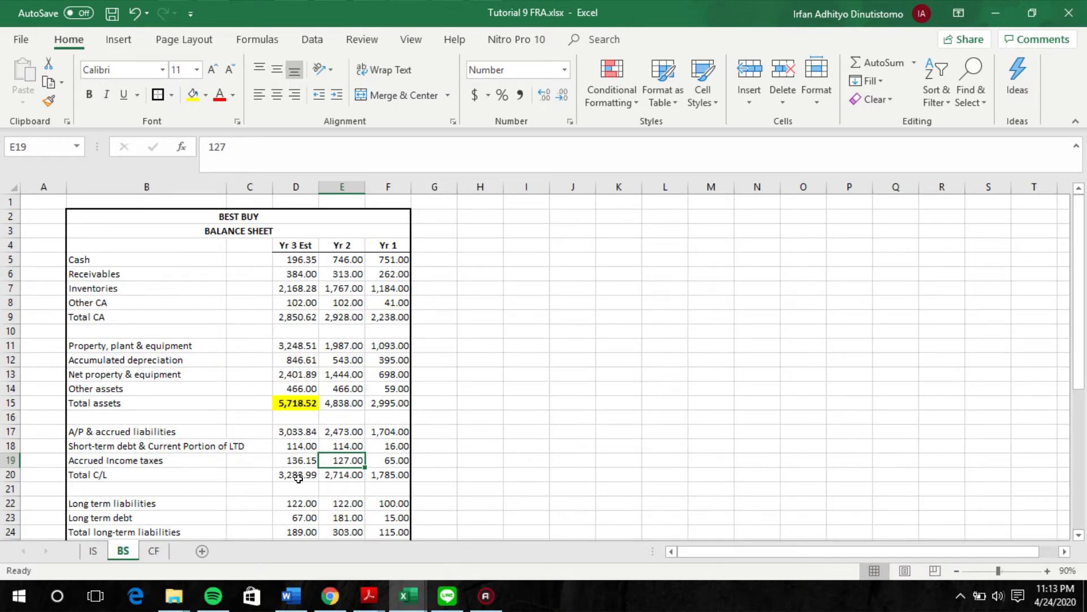
scroll(303, 480, "down", 2)
left_click(340, 259)
left_click(316, 260)
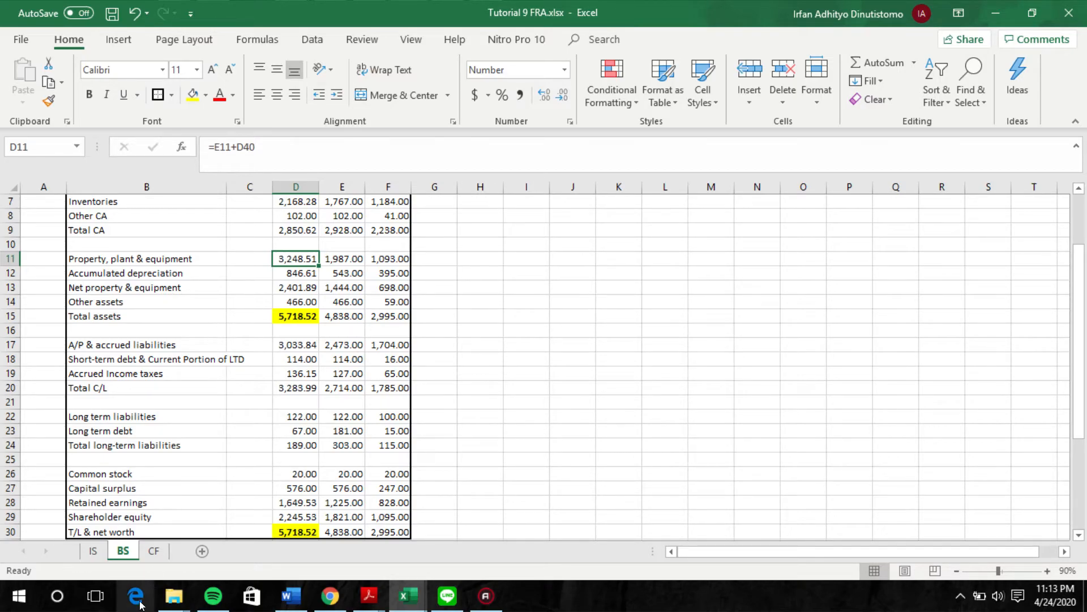
left_click(146, 550)
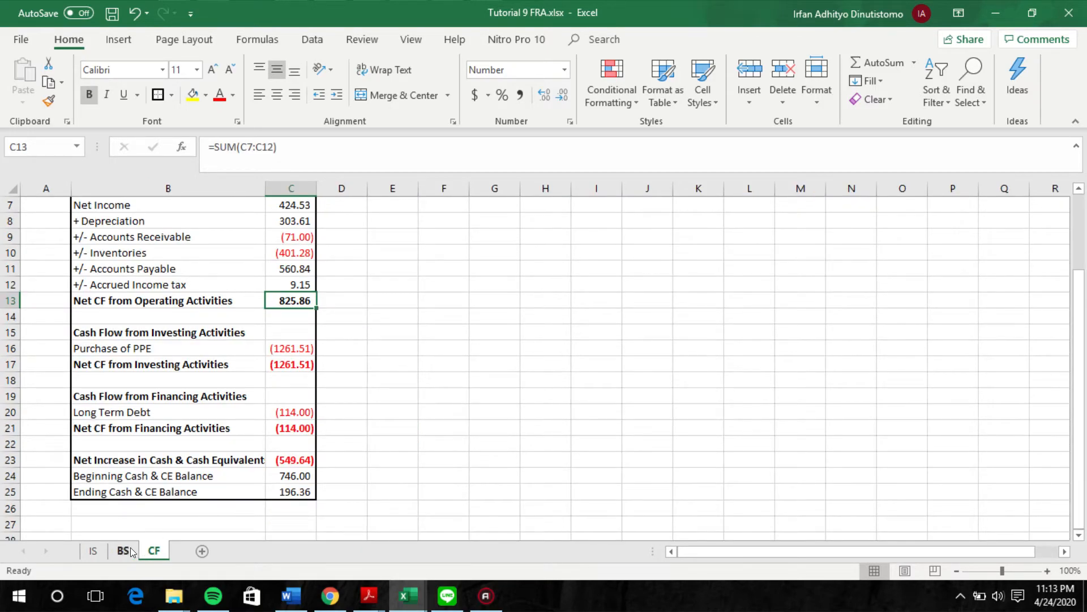
left_click(129, 550)
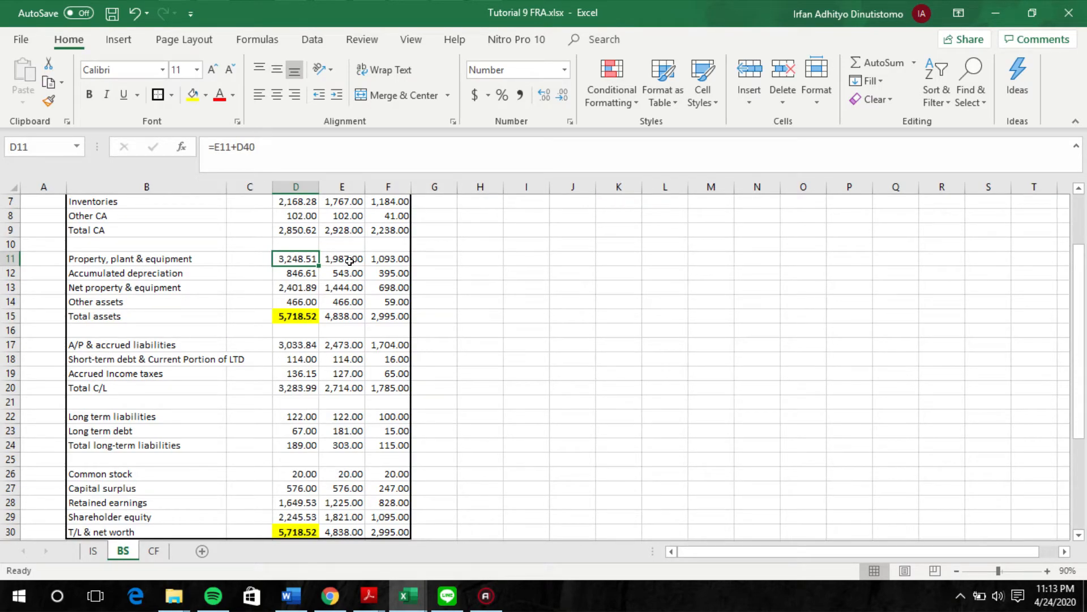
left_click(151, 550)
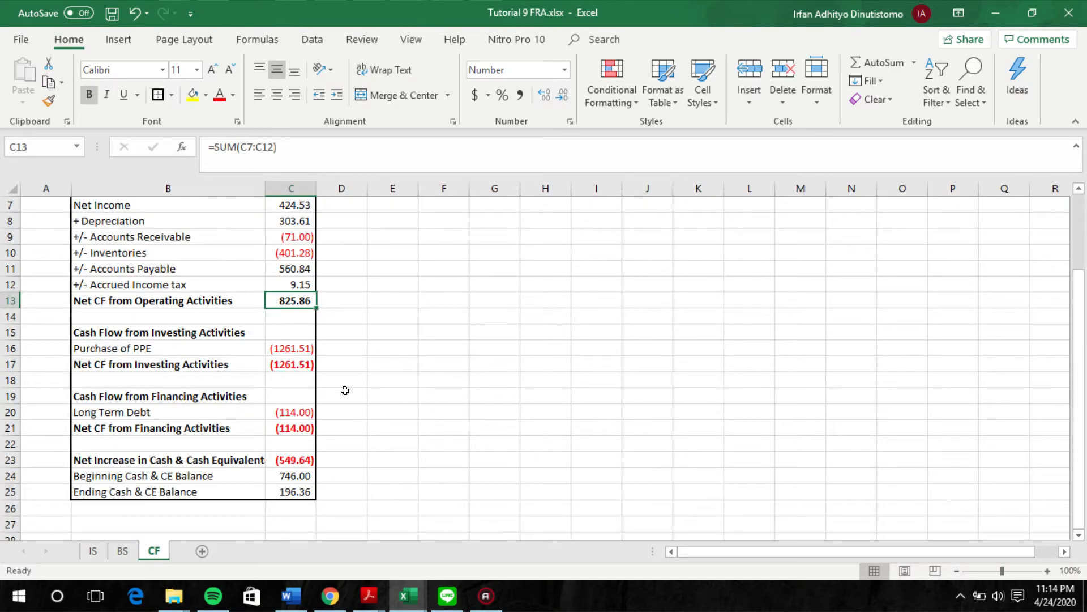
left_click(294, 347)
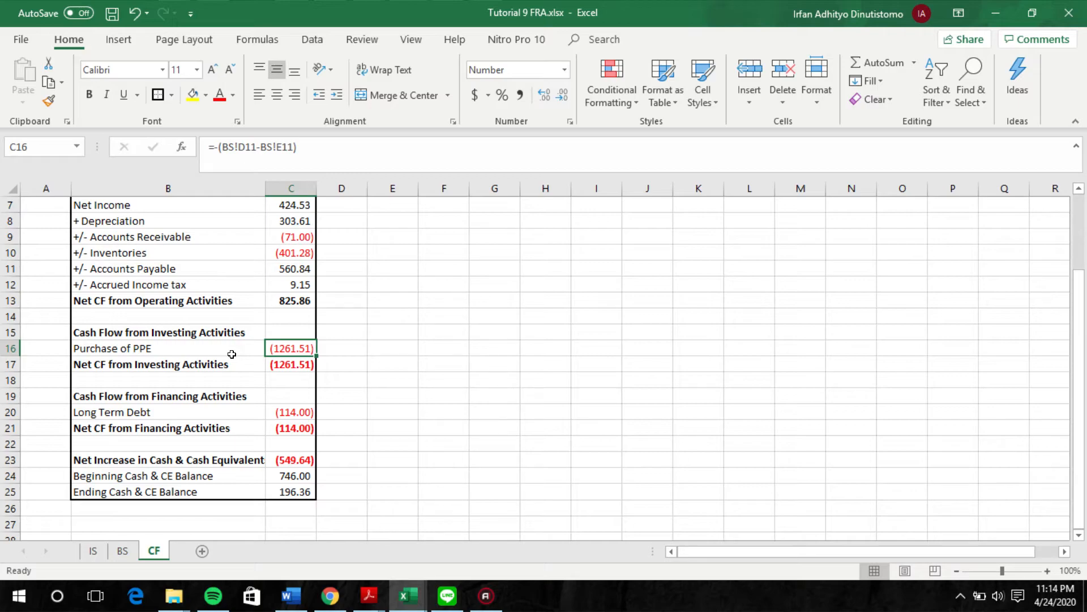
left_click(301, 368)
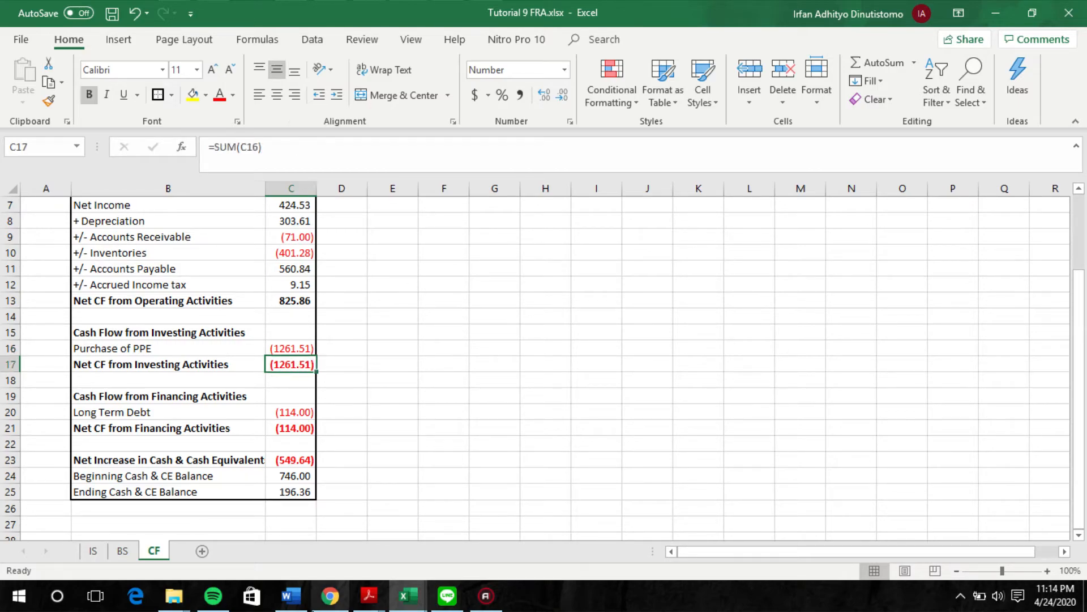
left_click(419, 505)
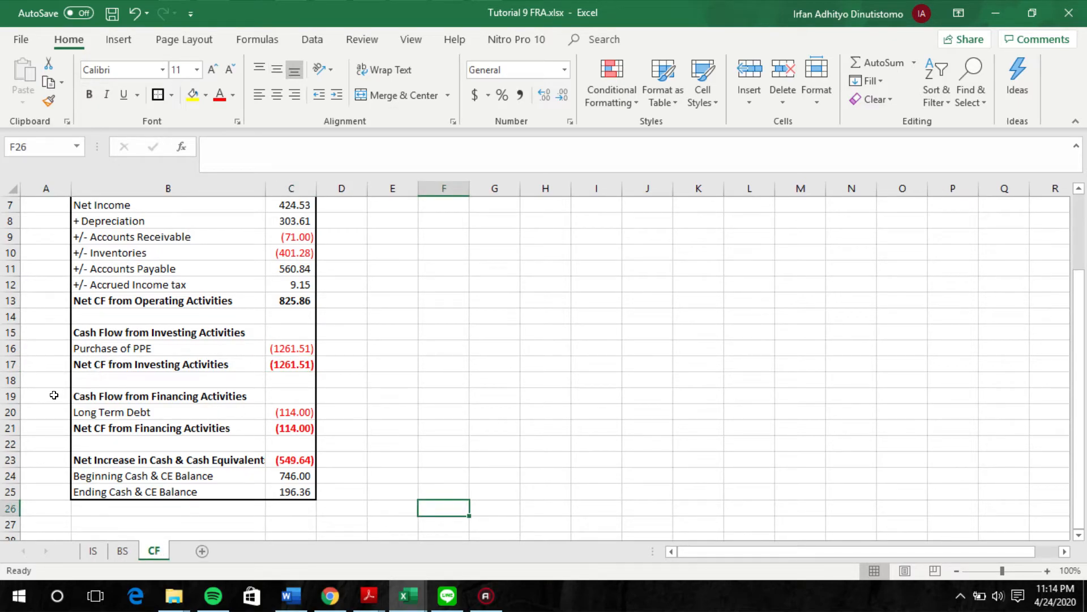
Step: Trace the cash flow's long-term debt change under financing activities to the Yr 2 and Yr 3 Est long term debt on the BS sheet
left_click(77, 401)
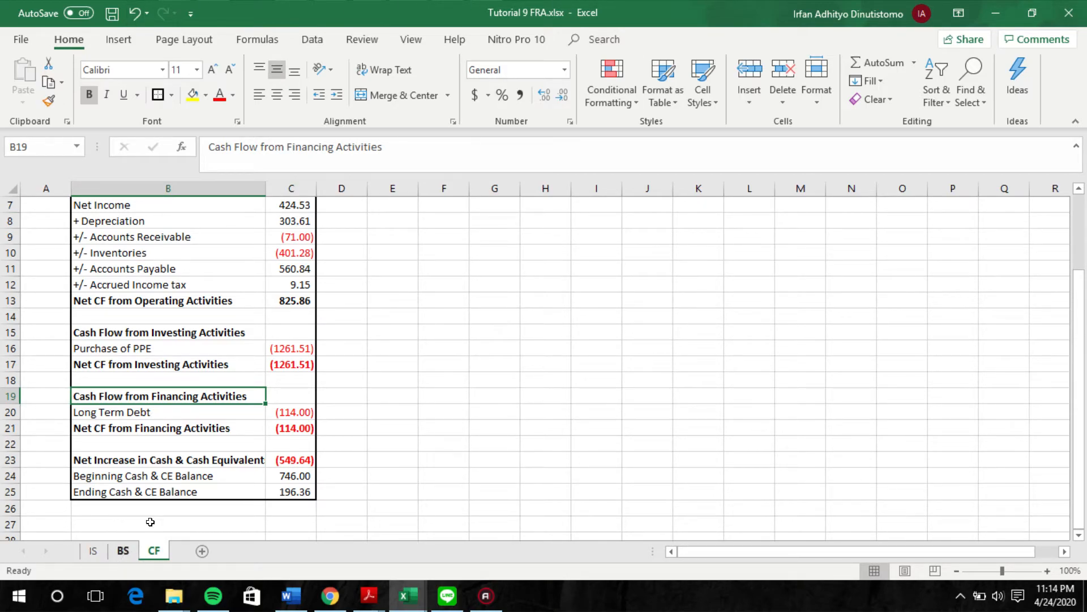
left_click(162, 411)
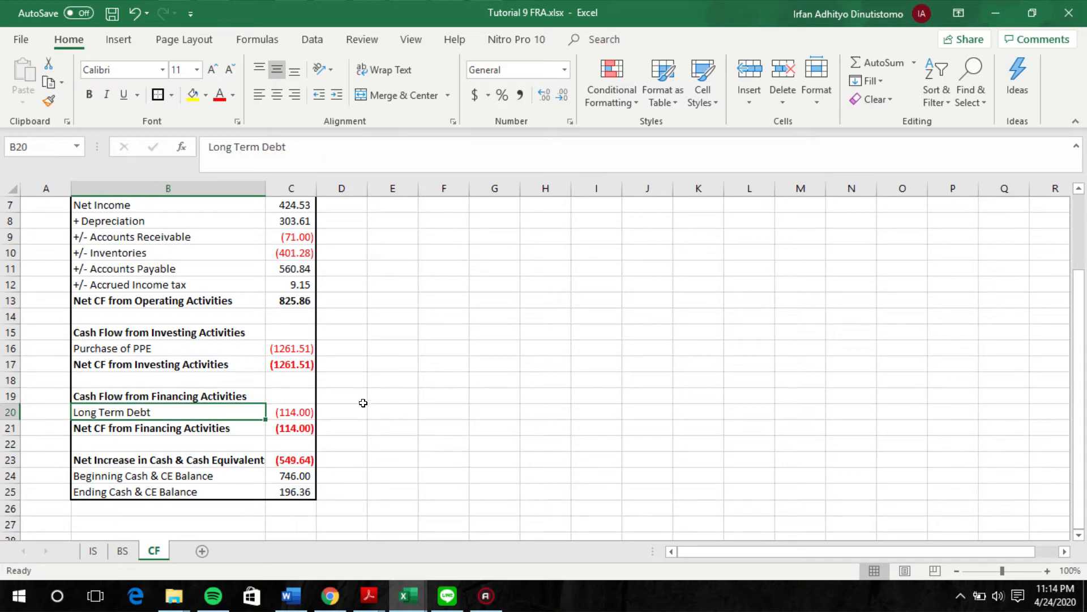
left_click(122, 551)
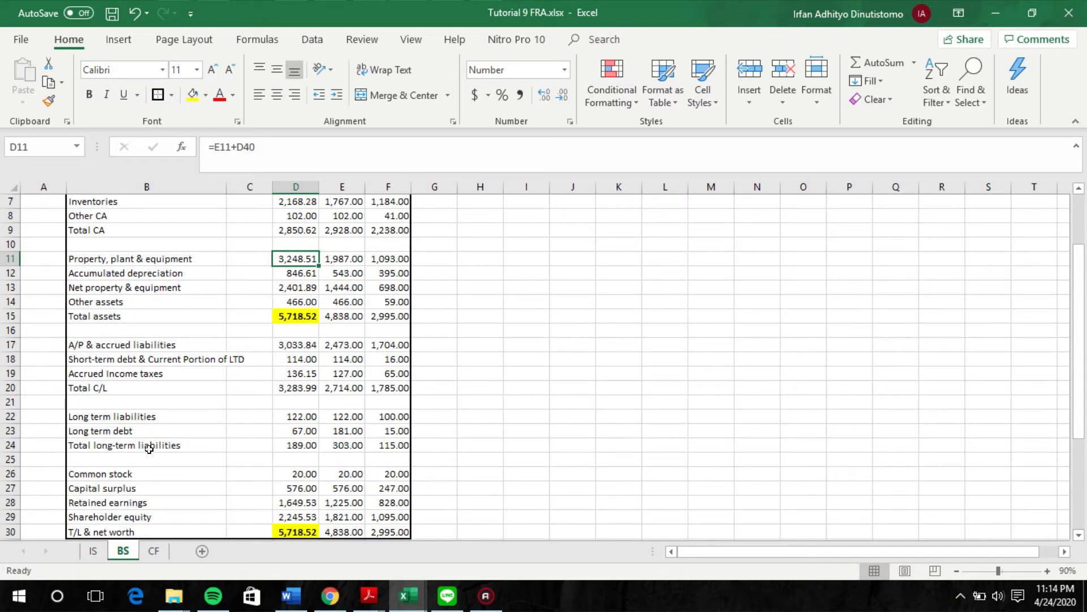
left_click(341, 432)
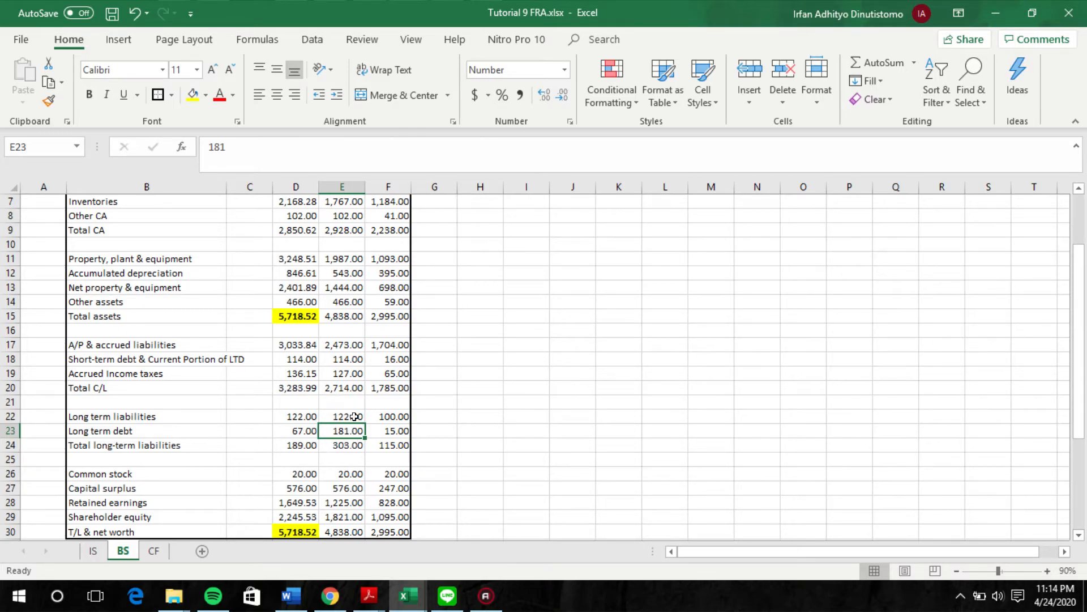
left_click(292, 430)
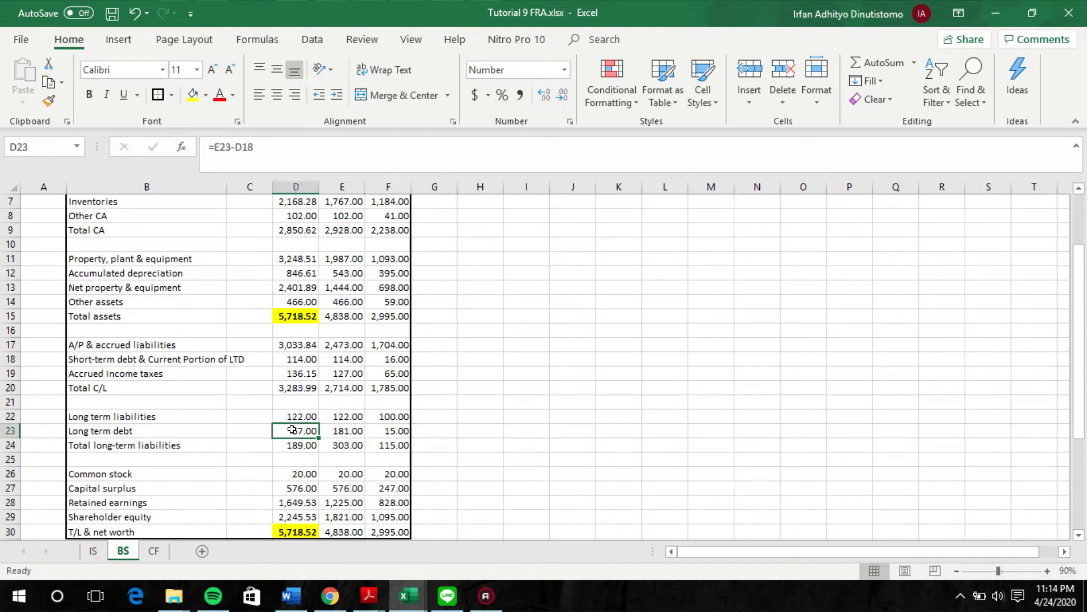
left_click(349, 430)
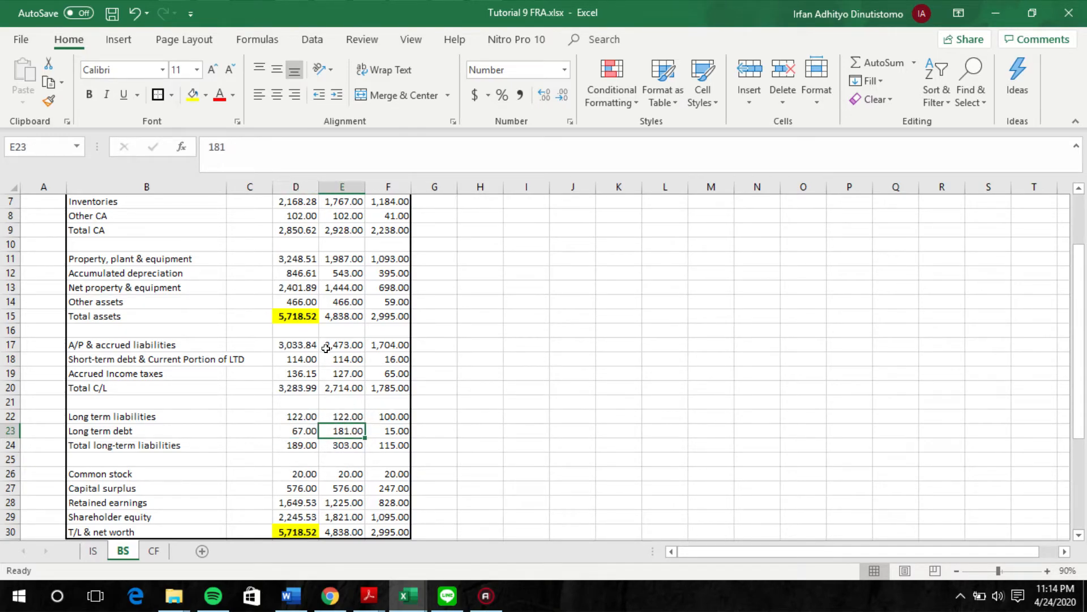
left_click(304, 431)
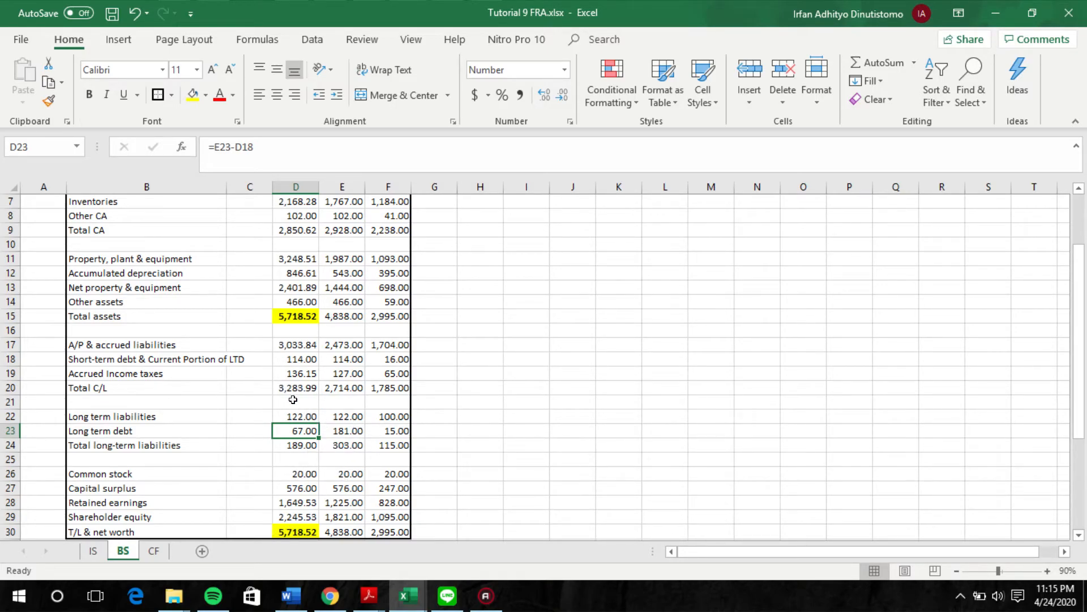
left_click(155, 559)
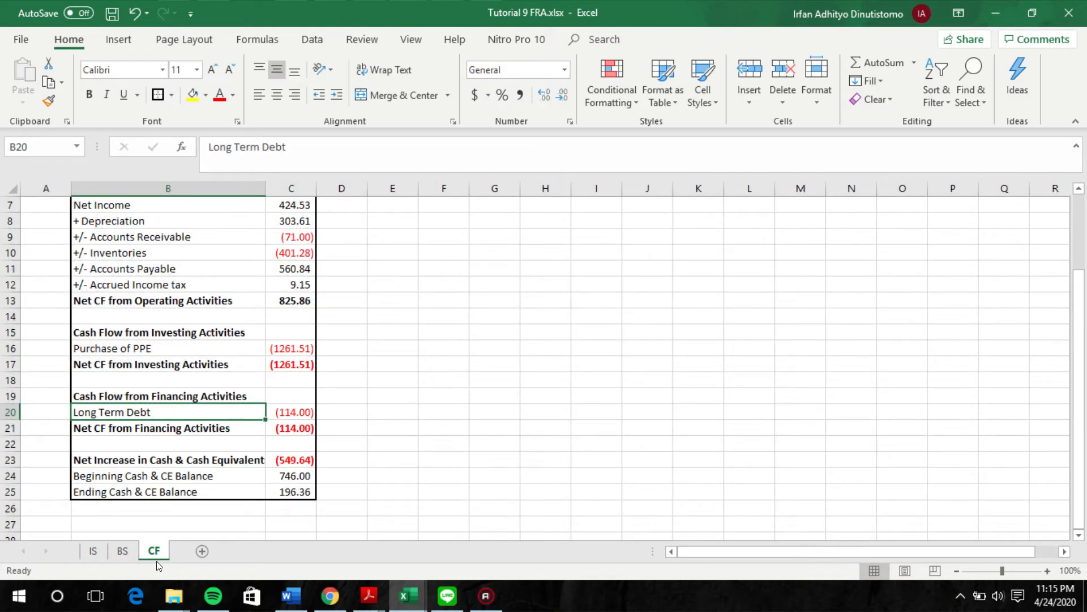
left_click(299, 407)
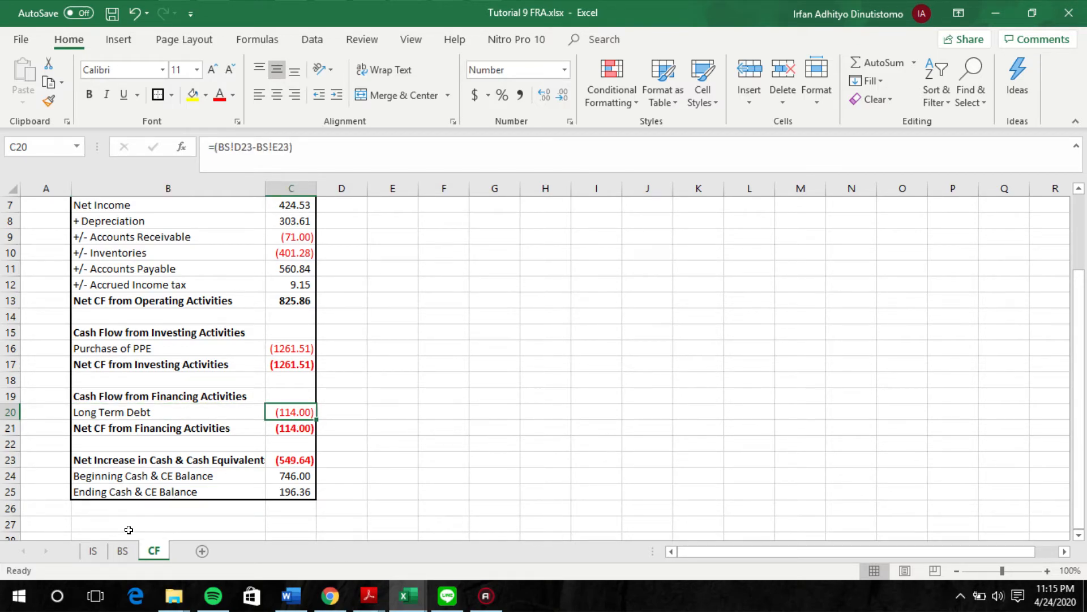
Step: Examine the Yr 3 Est common stock and other equity lines on the BS sheet for further financing flows, and return to the CF sheet
left_click(124, 551)
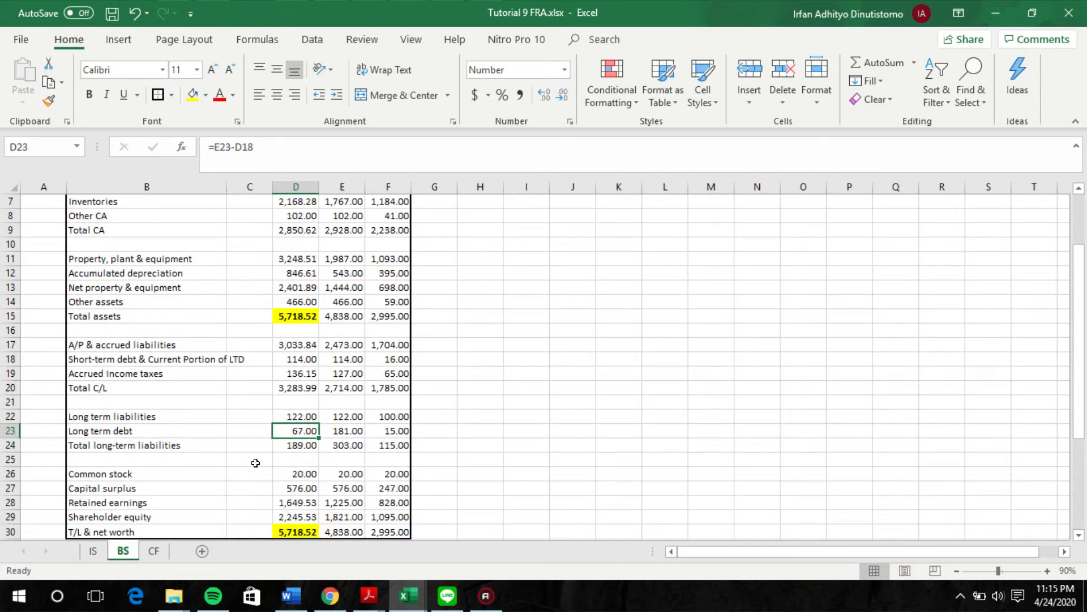
scroll(278, 453, "down", 1)
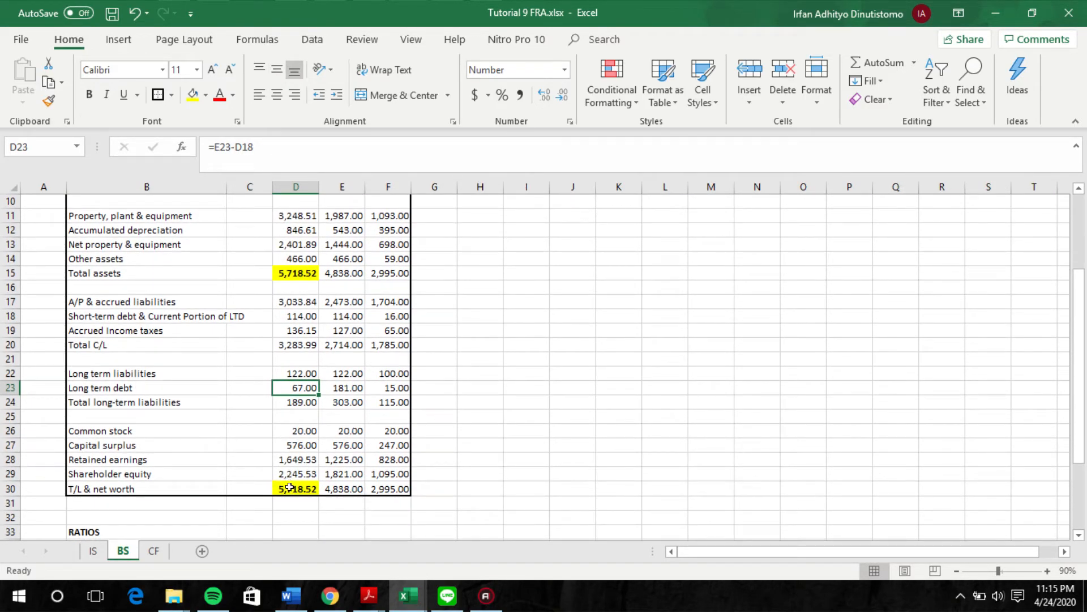
left_click(309, 429)
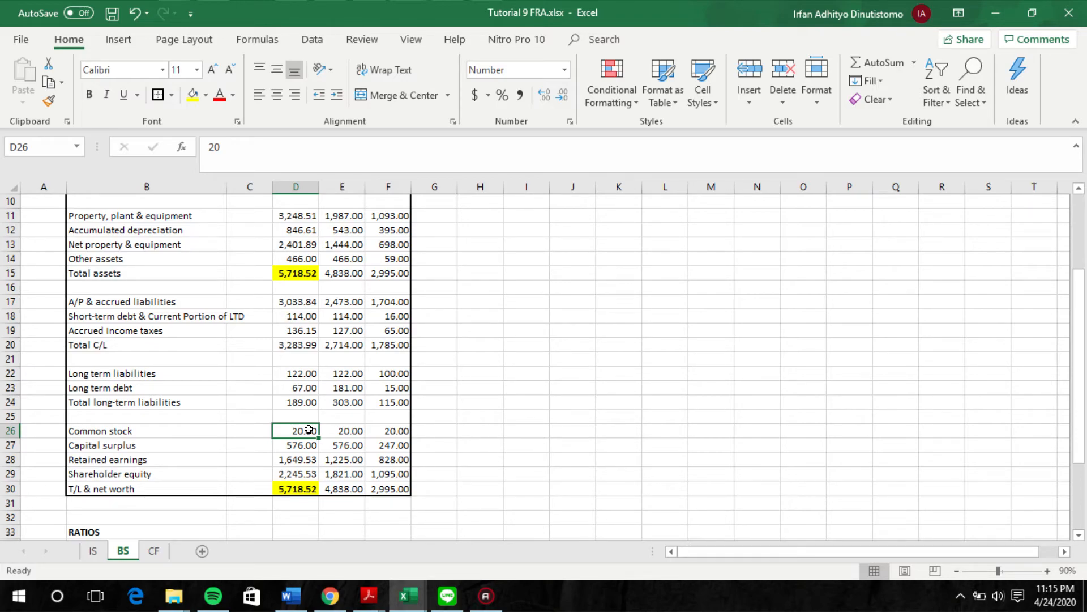
left_click(154, 551)
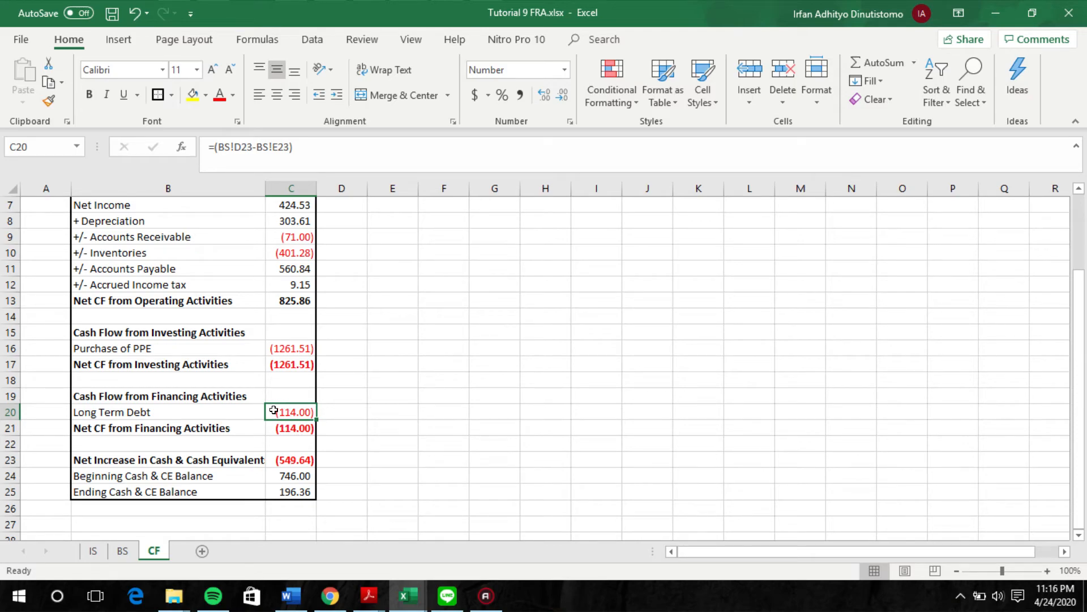
Step: Compare the BS sheet's cash row with the beginning and ending cash balances on the CF sheet
left_click(123, 551)
scroll(440, 375, "up", 3)
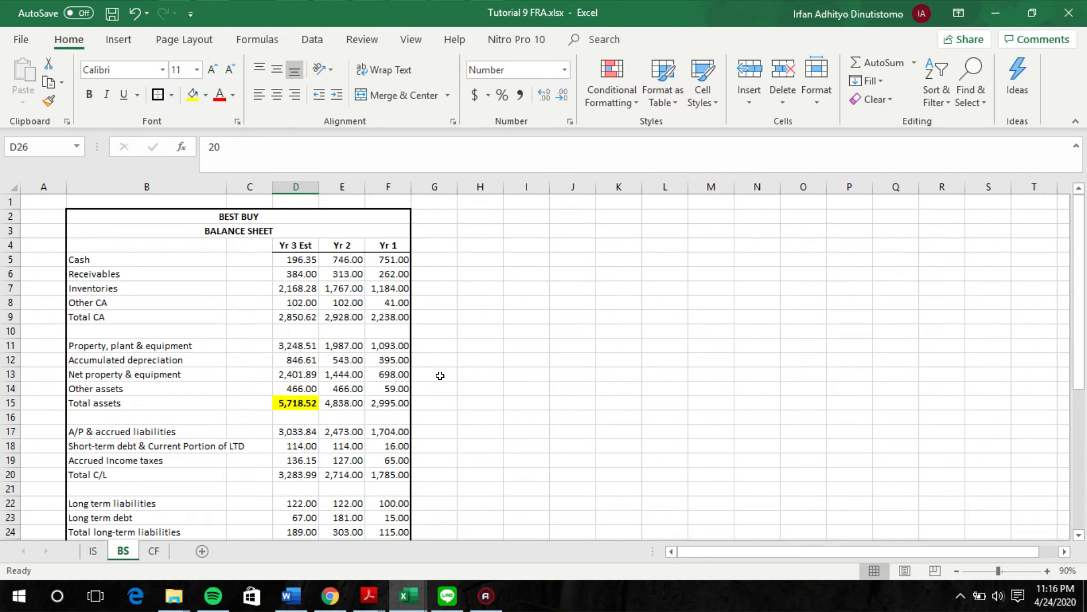
left_click(154, 551)
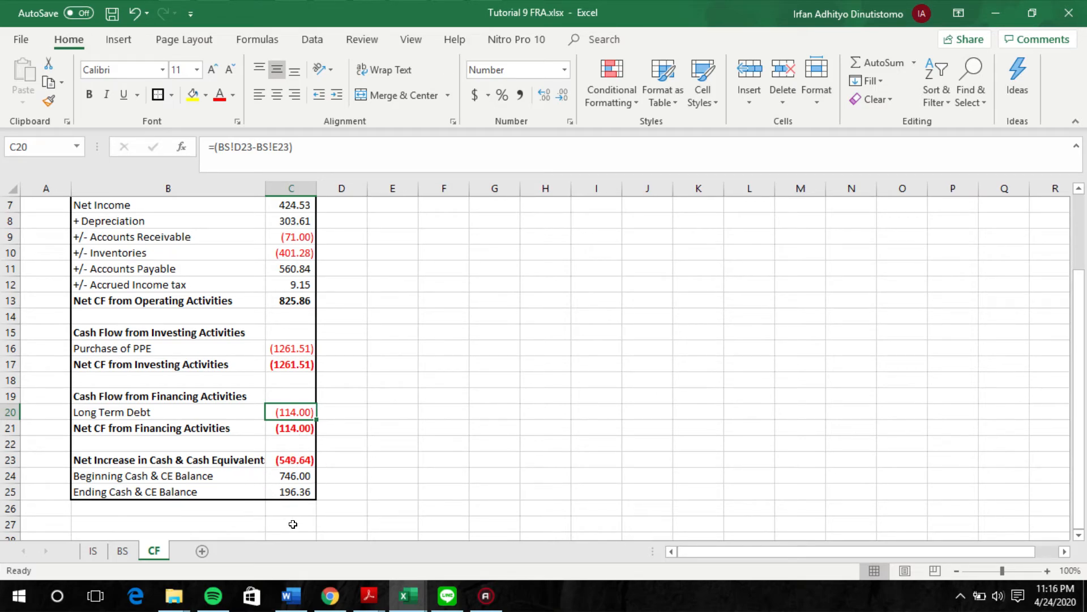
left_click(130, 552)
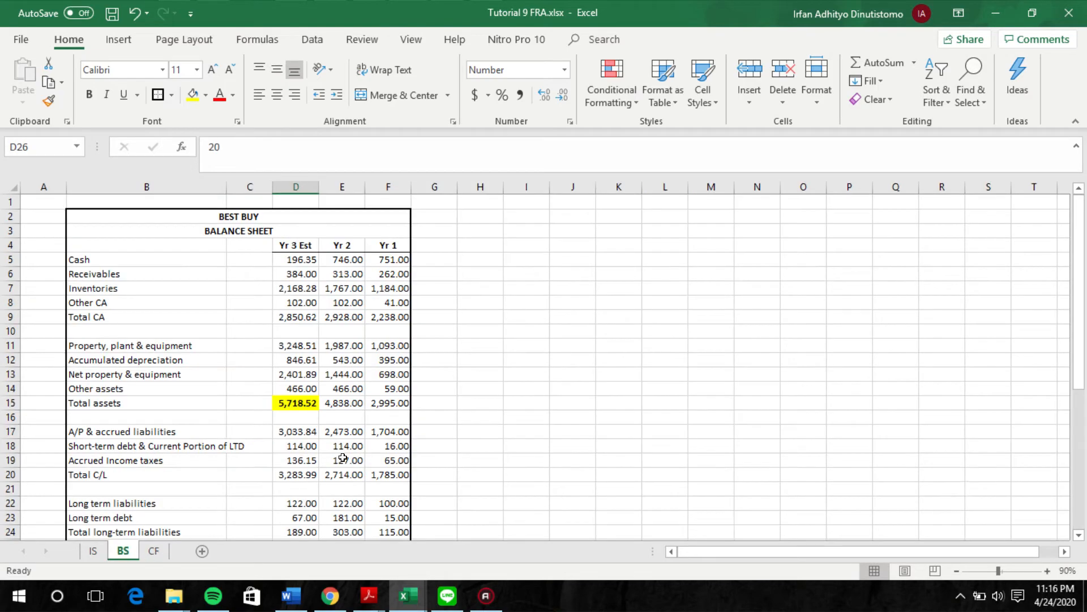
left_click(154, 550)
left_click(122, 550)
left_click(153, 551)
Step: Check the CF sheet's Ending Cash & CE Balance formula against the Yr 3 Est cash on the BS sheet, and review the balance sheet totals
left_click(278, 506)
left_click(313, 492)
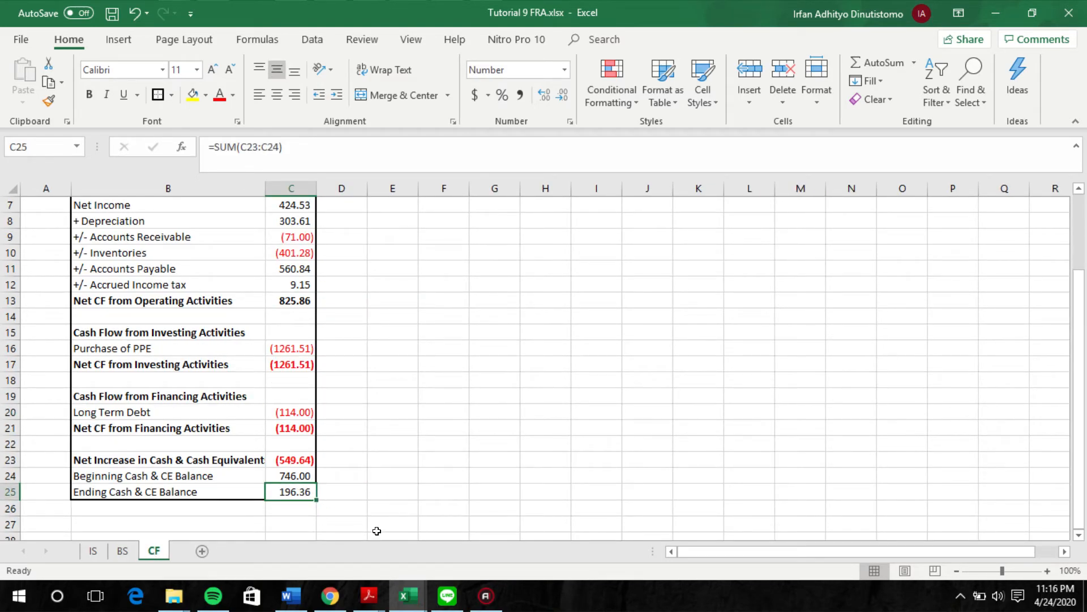
scroll(377, 526, "up", 2)
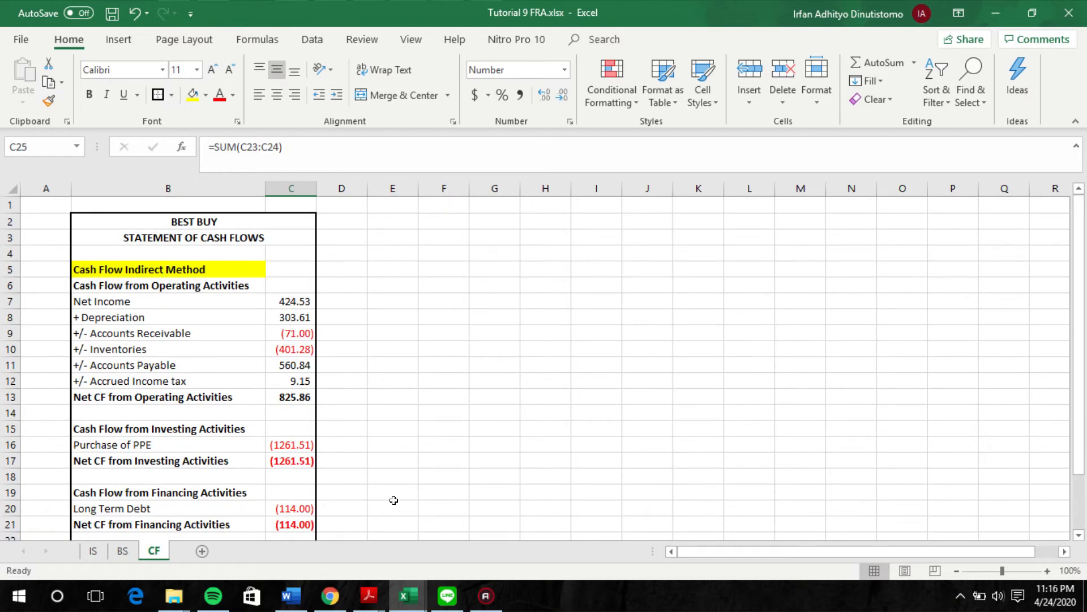
scroll(362, 521, "down", 3)
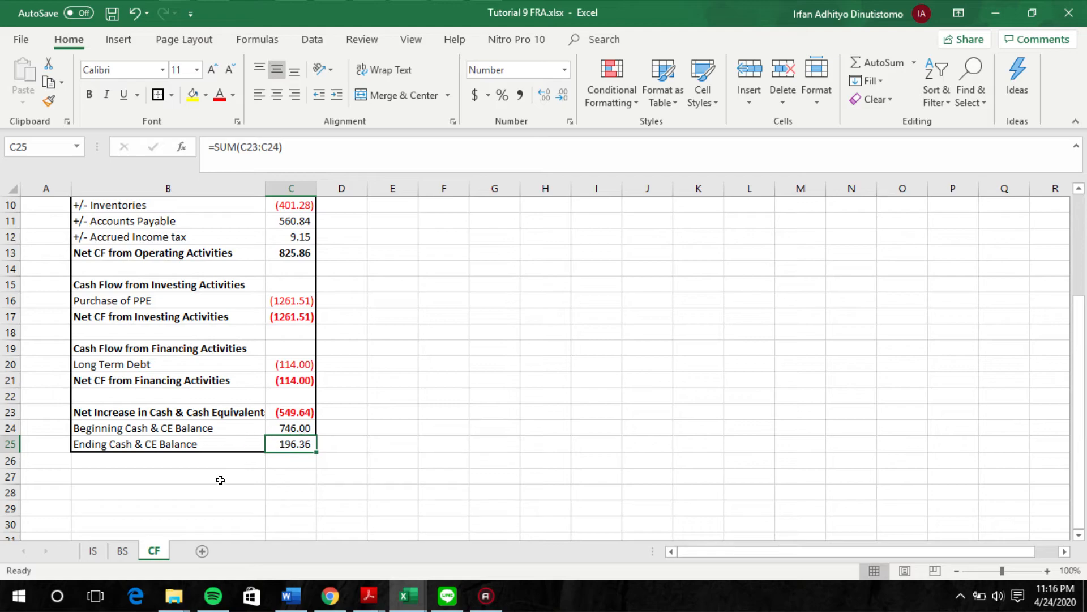
left_click(123, 550)
left_click(299, 260)
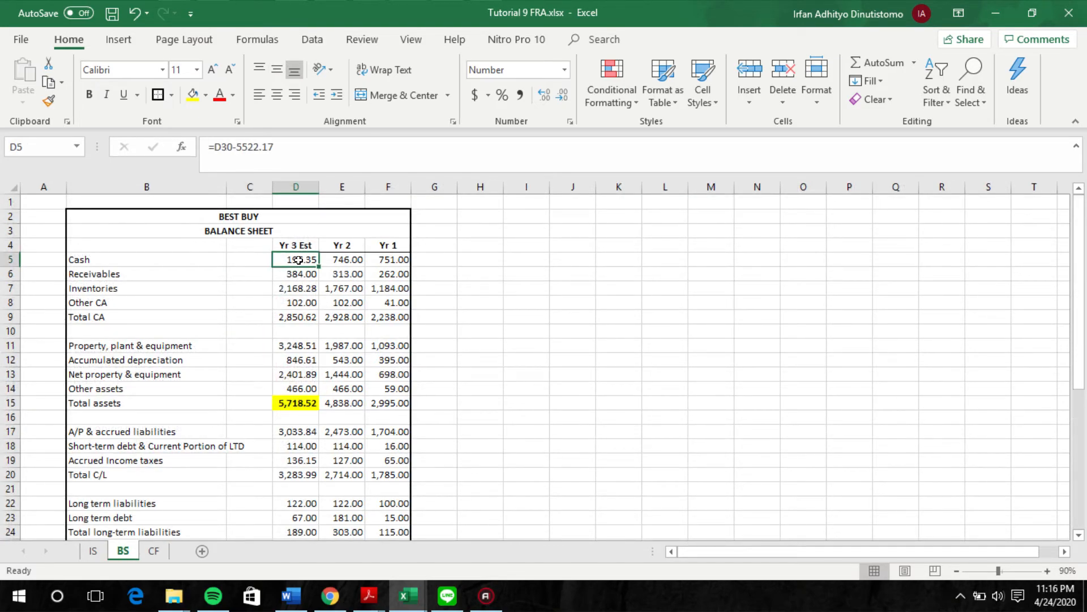
scroll(285, 304, "down", 1)
scroll(285, 304, "down", 2)
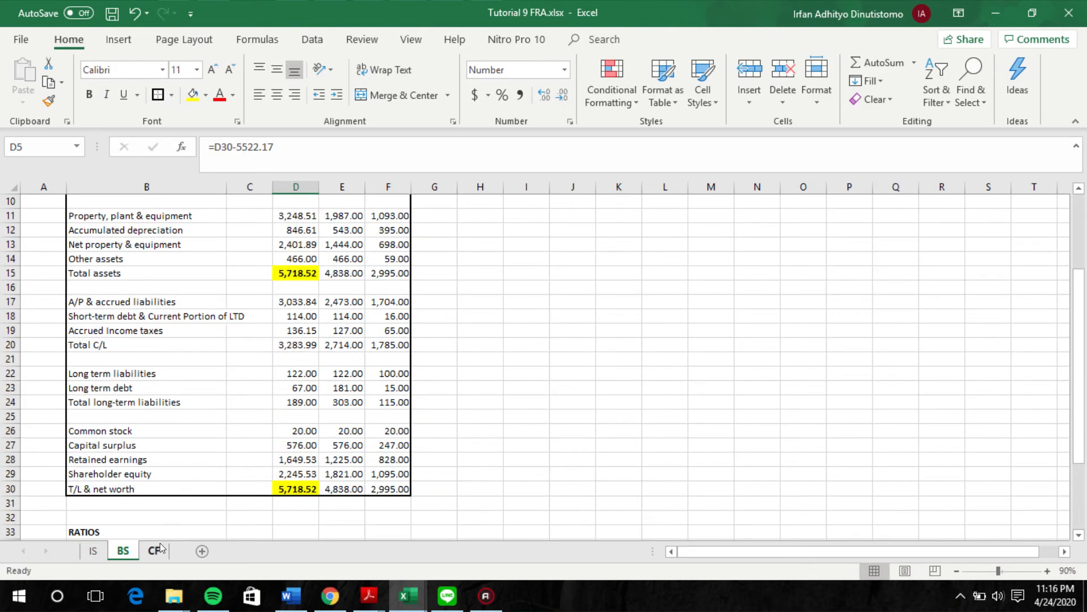
left_click(153, 550)
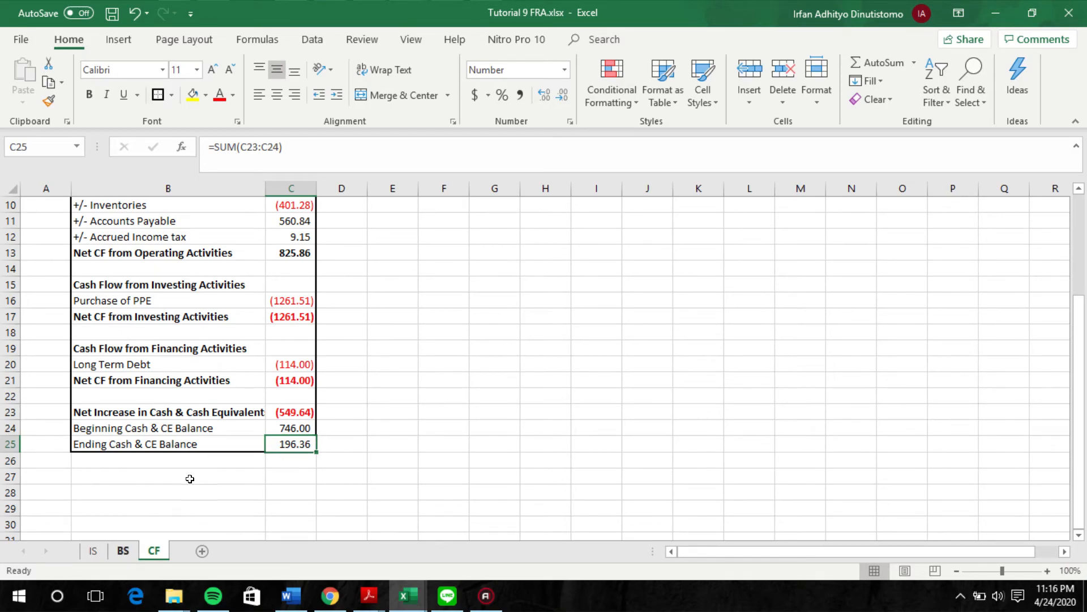
Step: Look over the liabilities, equity and ratios sections of the BS sheet
left_click(123, 551)
scroll(311, 376, "down", 3)
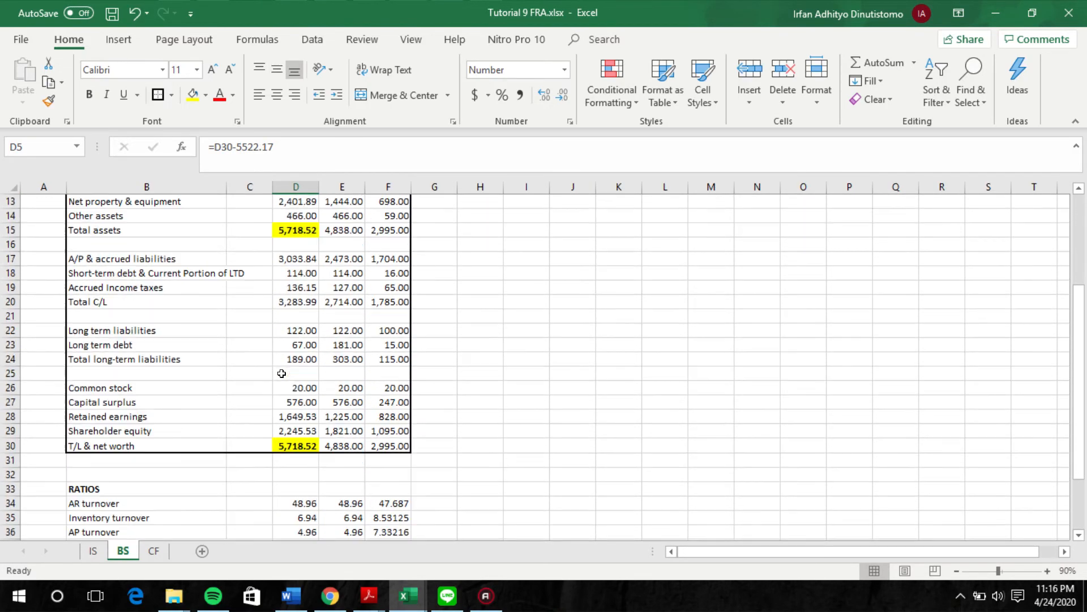
scroll(219, 471, "down", 7)
scroll(218, 471, "up", 4)
Step: Review the Yr 3 (Est) selling general & adm expense, depreciation & amortization expense and net income formulas on the IS sheet
left_click(94, 552)
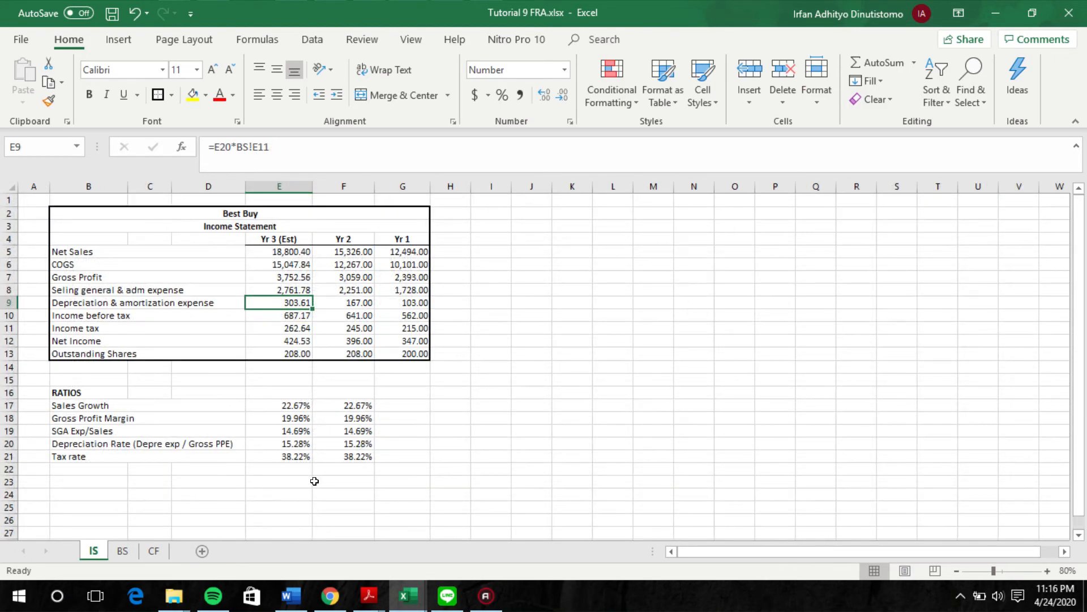
mouse_move(174, 586)
key("Up")
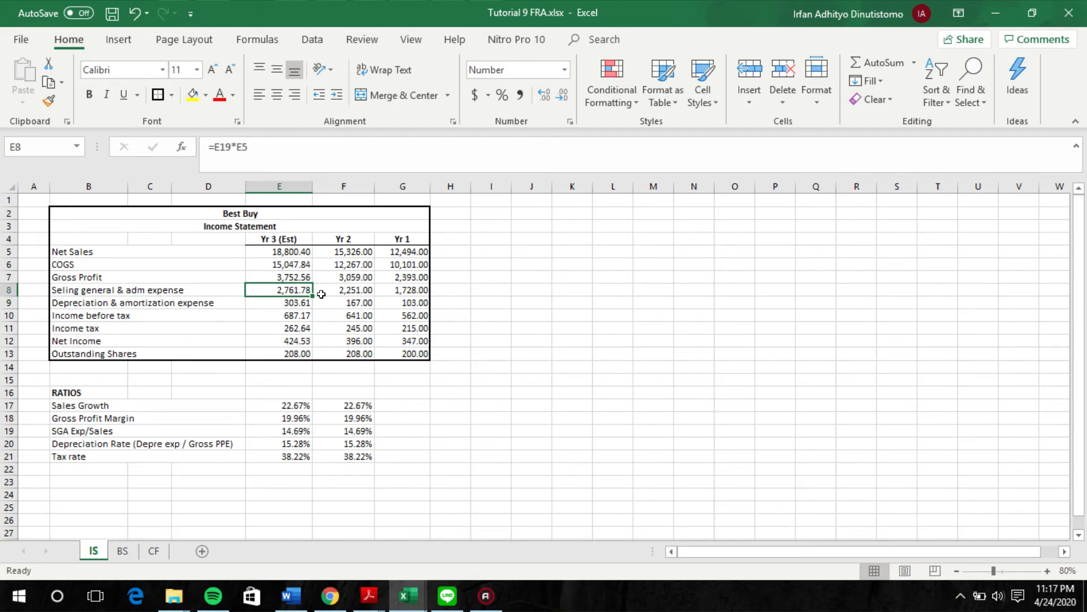
left_click(286, 301)
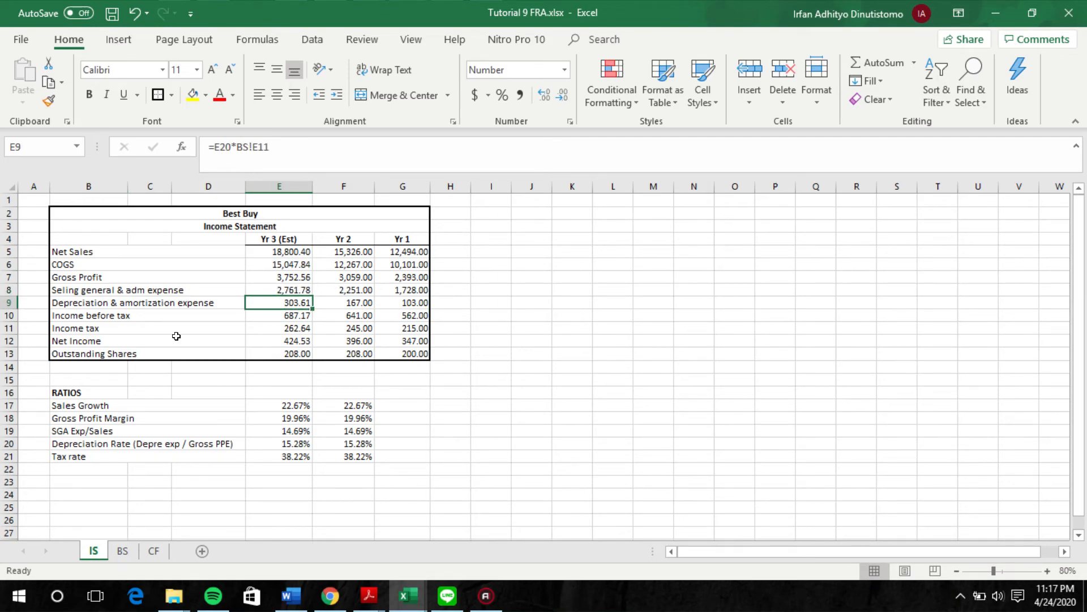
left_click(286, 341)
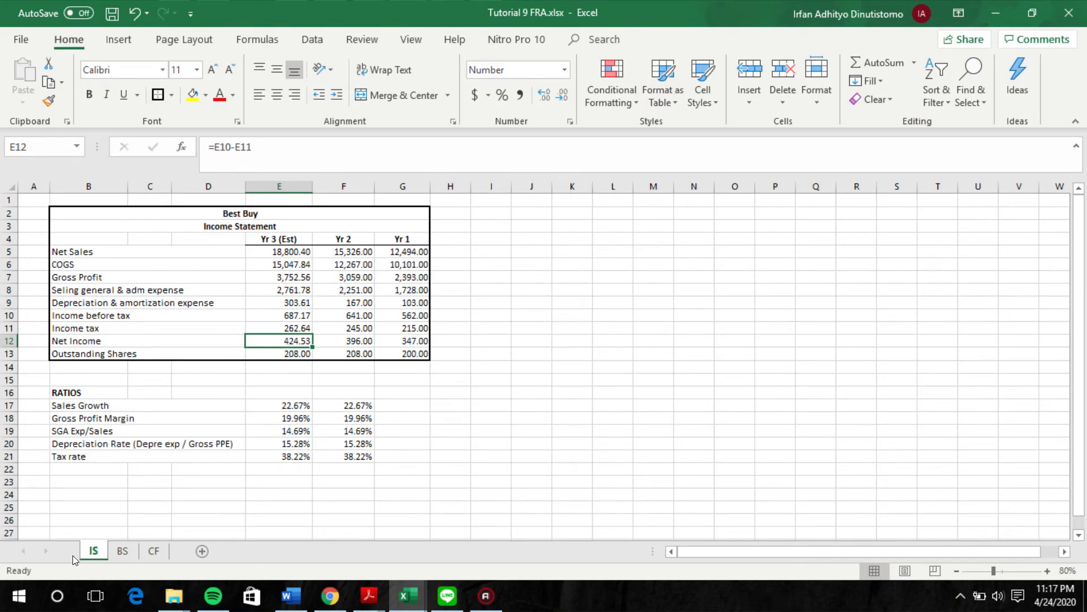
Step: Review the Yr 3 Est receivables, inventories, other CA and Total CA formulas on the BS sheet
left_click(123, 551)
scroll(434, 467, "up", 4)
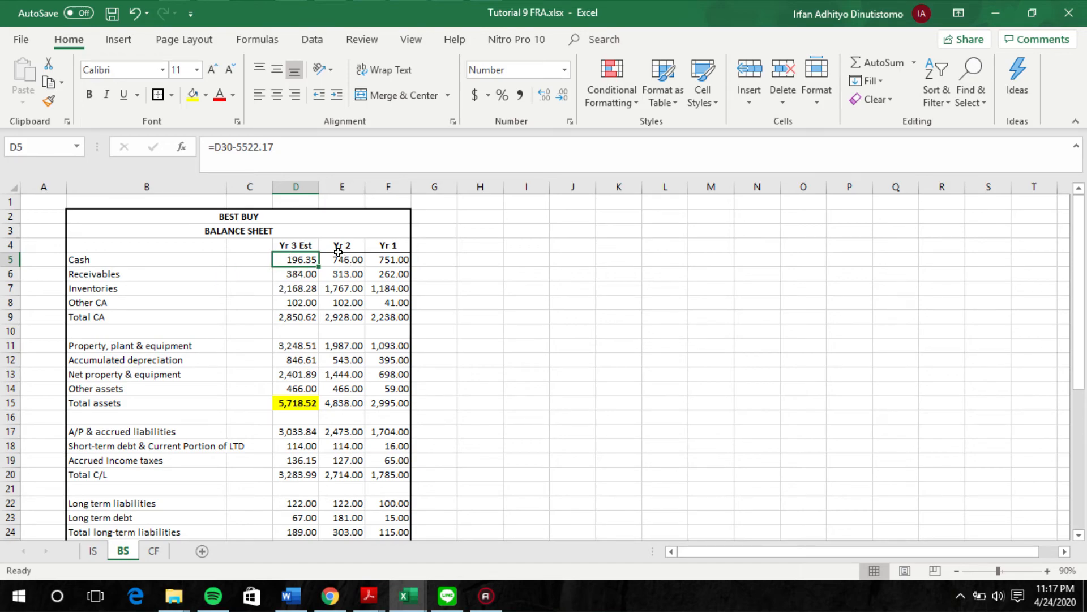
left_click(279, 270)
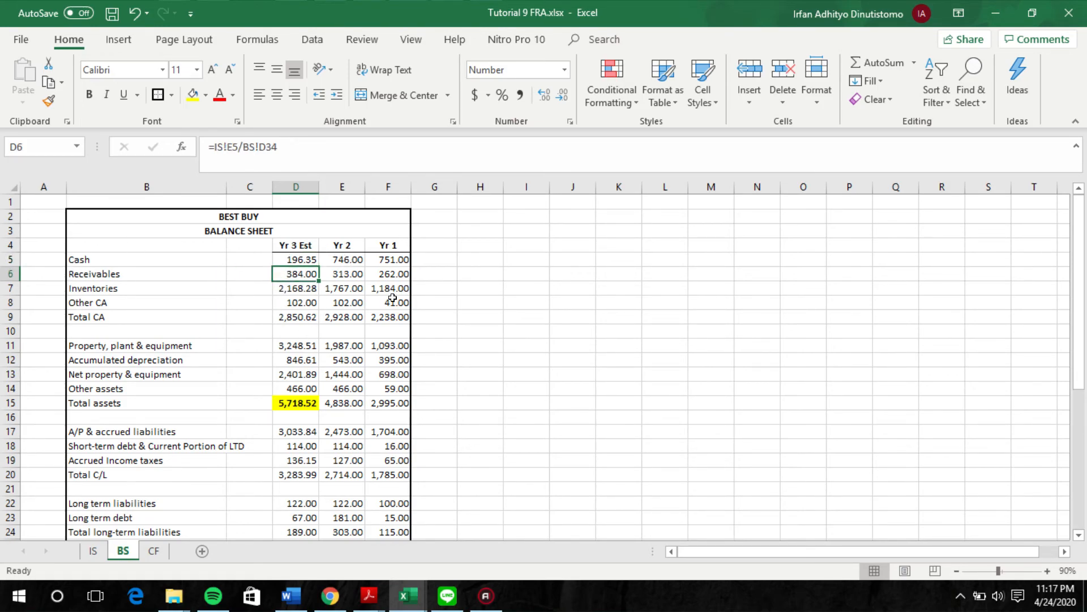
left_click(298, 285)
left_click(296, 303)
left_click(298, 319)
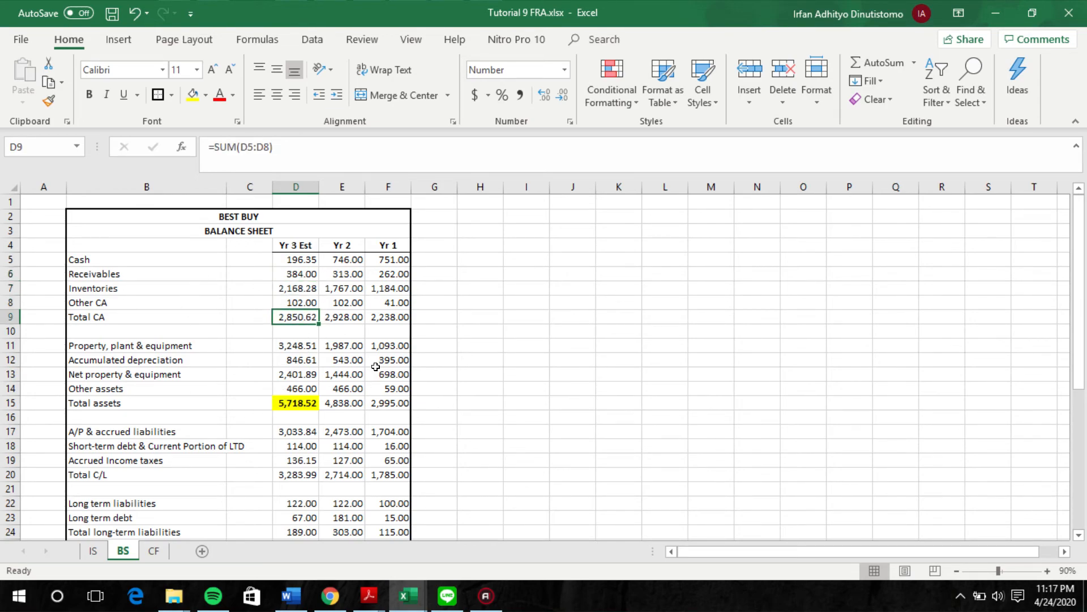
Step: Check Yr 3 Est property, plant & equipment, and trace accumulated depreciation to the Yr 2 balance and the IS sheet's Yr 3 (Est) depreciation expense
left_click(308, 348)
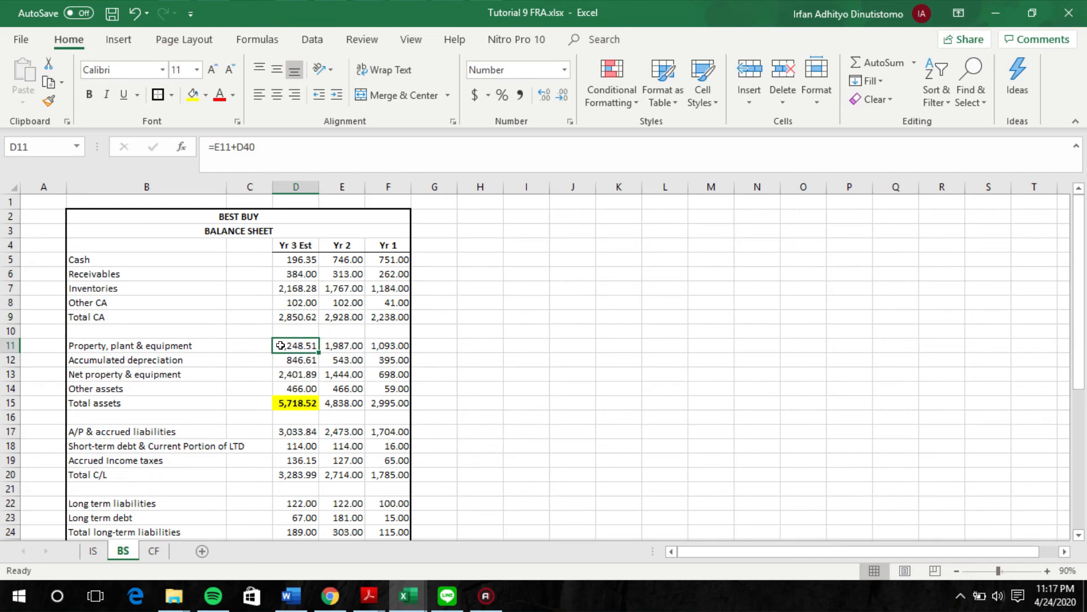
left_click(311, 359)
left_click(94, 550)
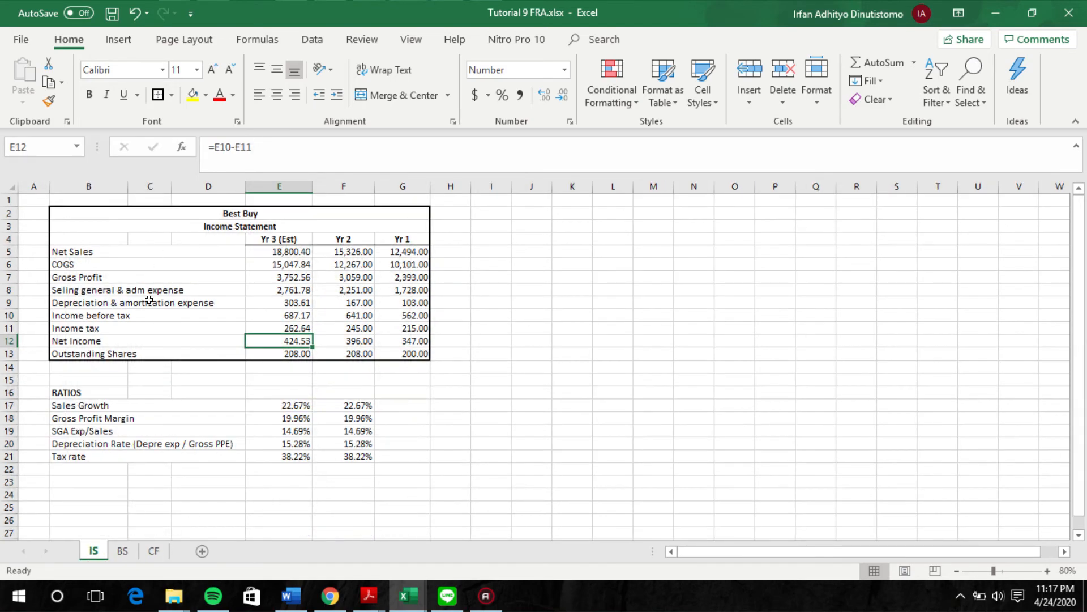
left_click(296, 291)
left_click(299, 299)
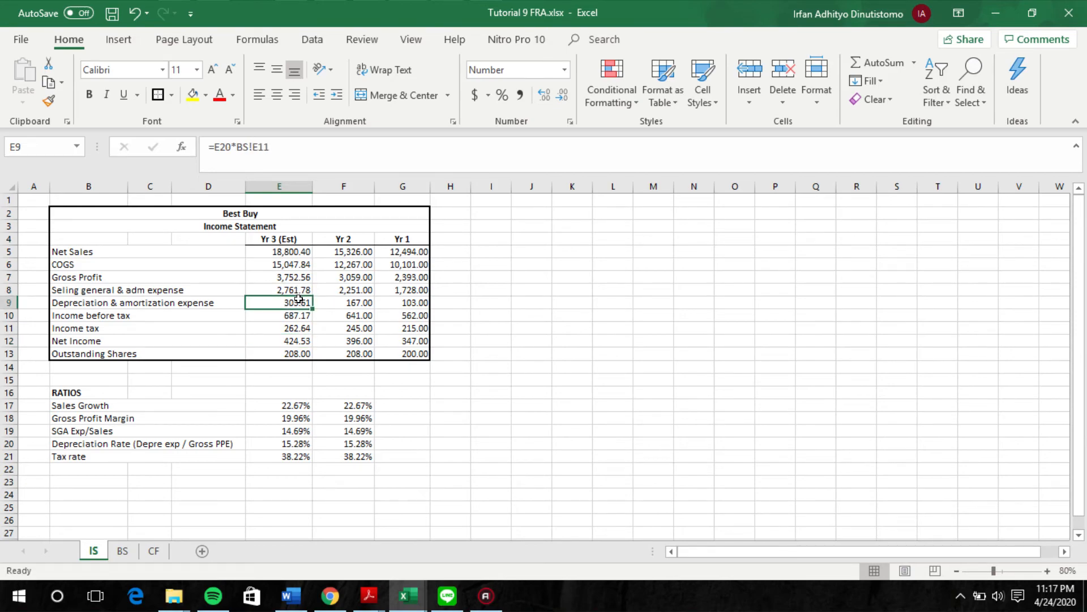
left_click(121, 550)
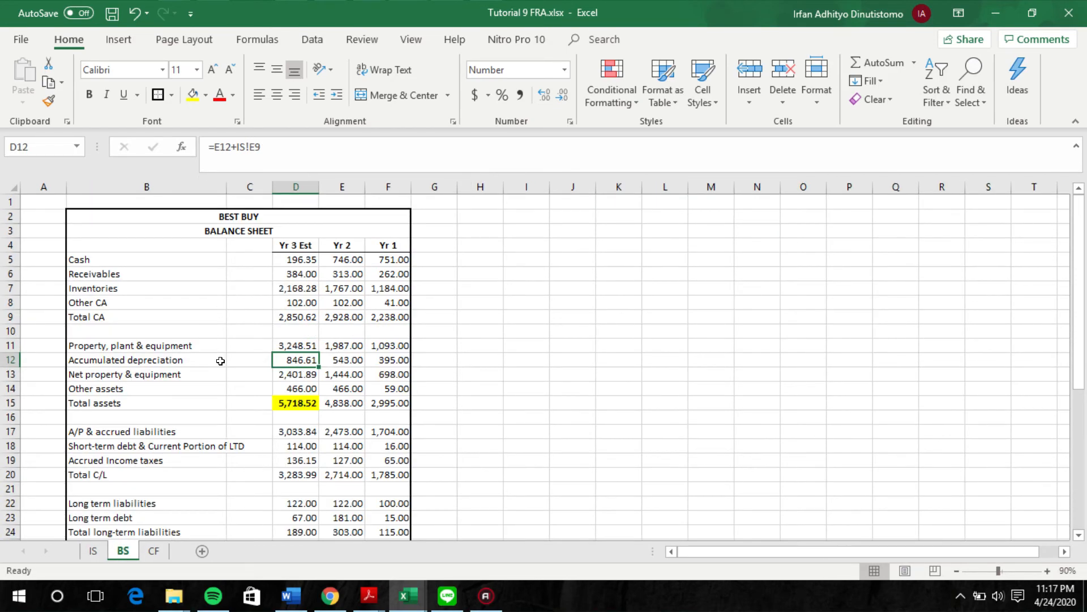
left_click(352, 363)
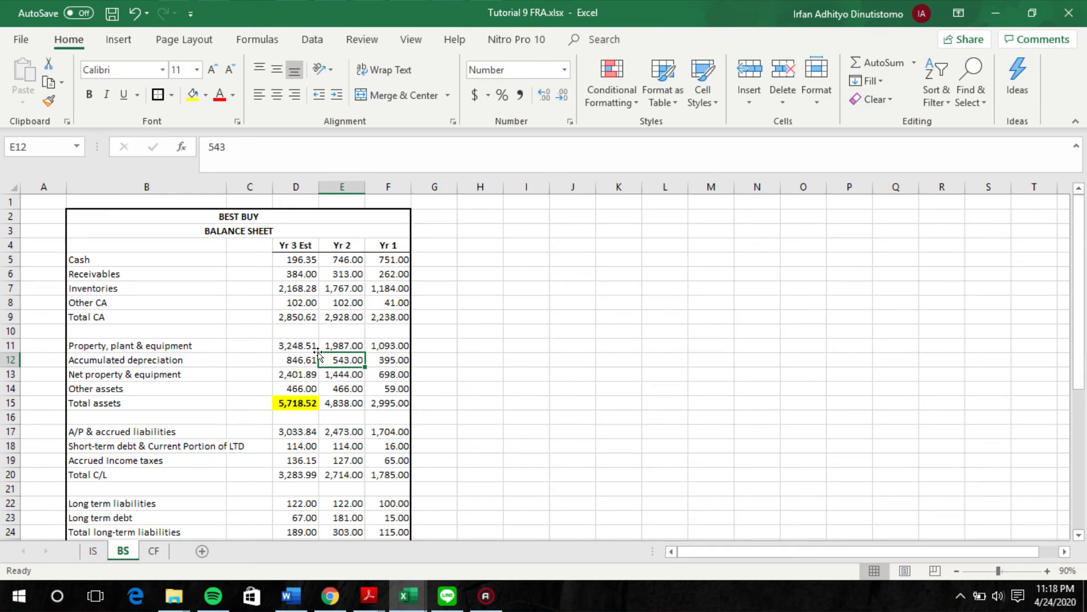
Step: Review the Yr 3 Est accumulated depreciation and A/P & accrued liabilities formulas, tracing the latter to the AP turnover ratio
left_click(288, 361)
scroll(366, 443, "down", 1)
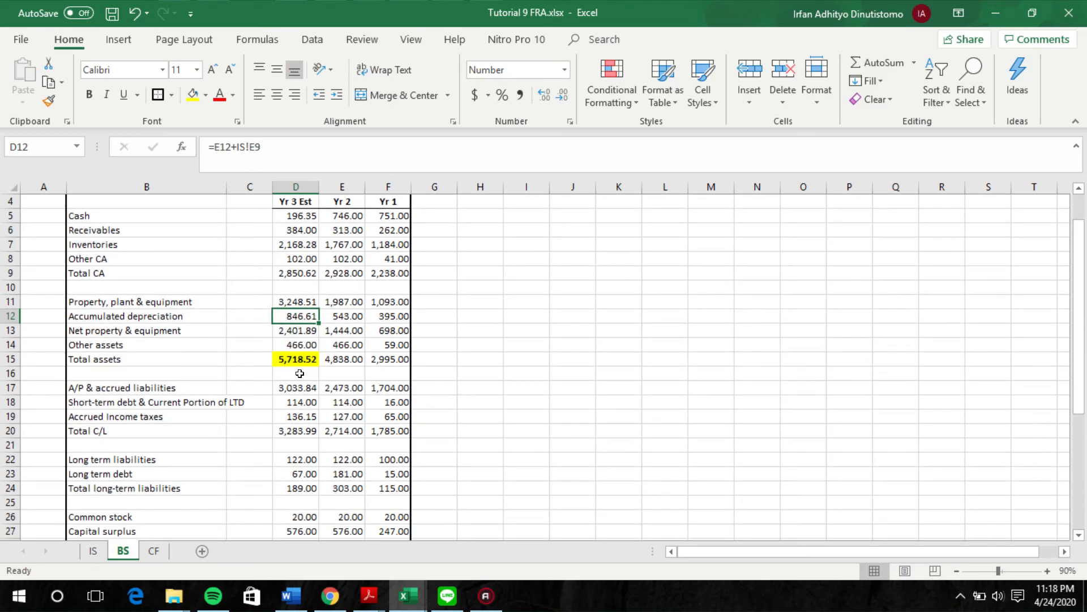
scroll(305, 390, "down", 1)
left_click(300, 347)
scroll(319, 396, "down", 4)
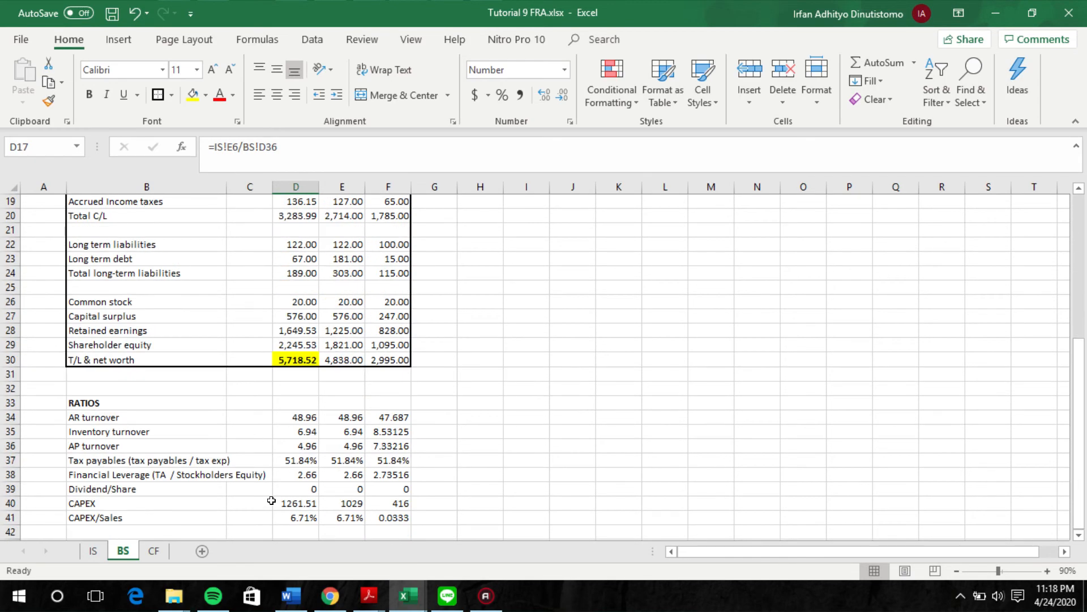
scroll(260, 502, "up", 4)
scroll(288, 344, "down", 1)
scroll(287, 344, "up", 1)
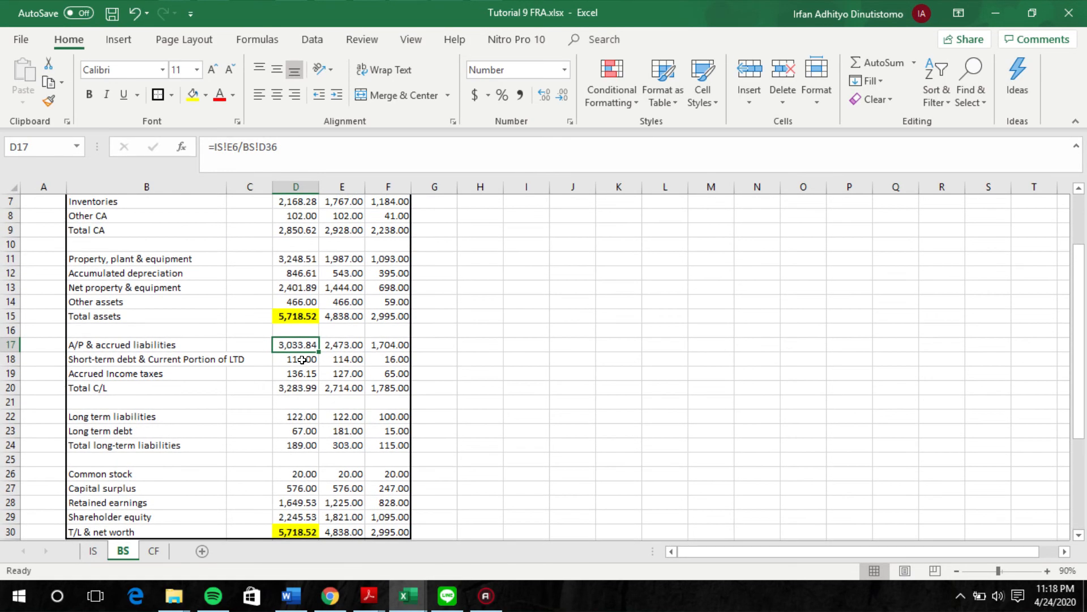
Step: Check the Yr 3 Est short-term debt and accrued income taxes formulas, tracing the taxes to the tax payables ratio
left_click(302, 360)
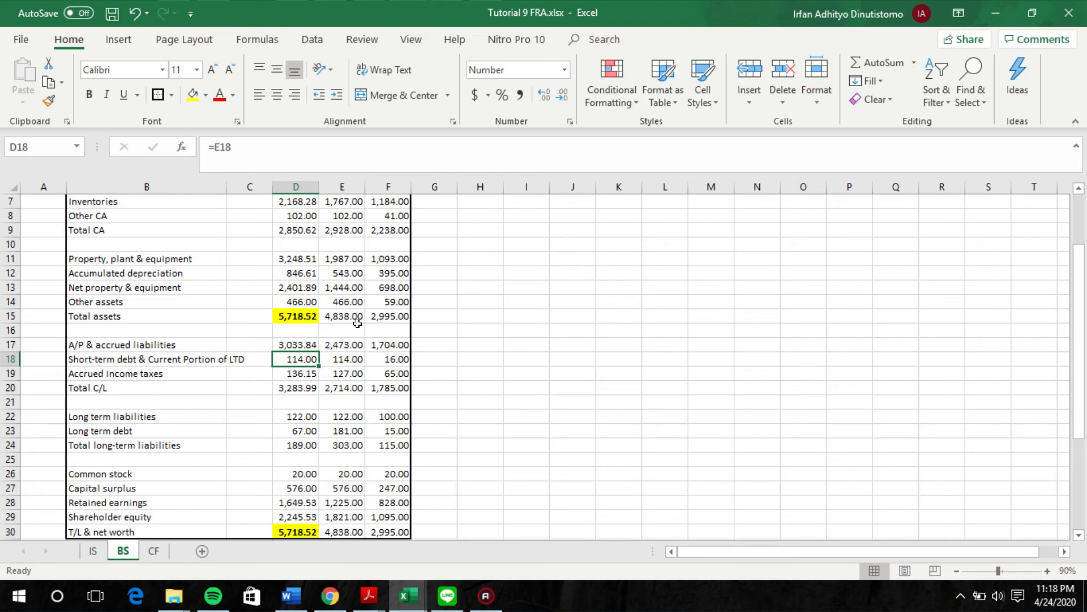
left_click(296, 374)
scroll(296, 396, "down", 4)
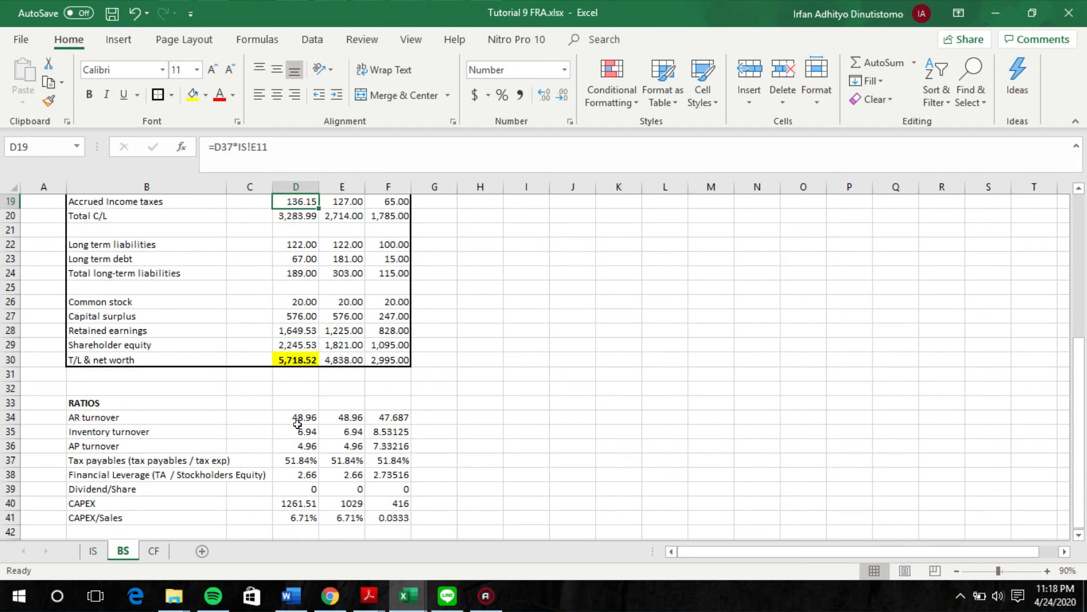
scroll(211, 314, "up", 2)
scroll(210, 314, "down", 4)
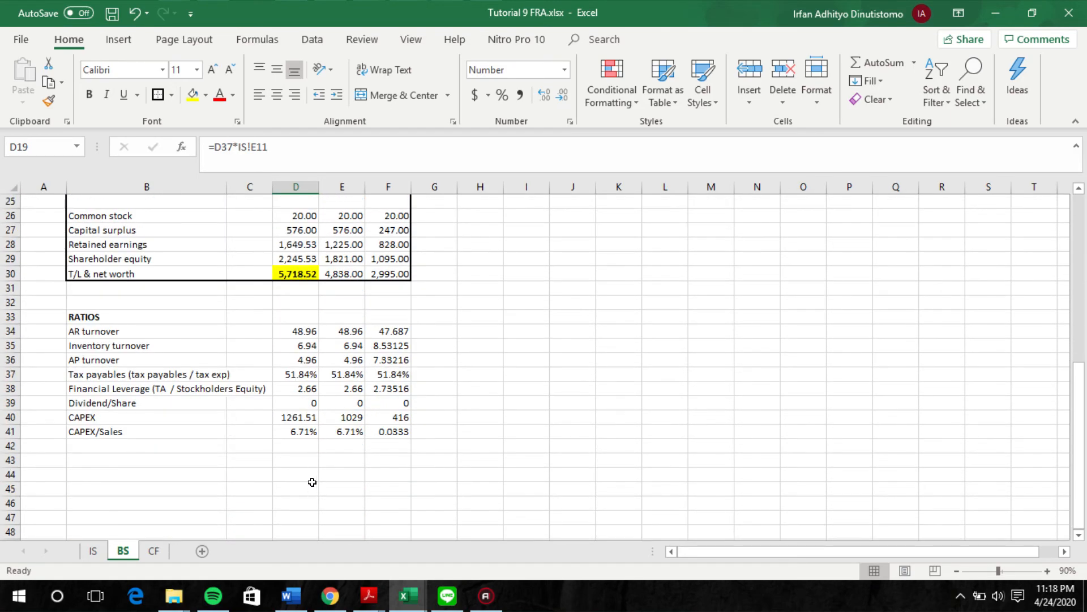
scroll(312, 401, "up", 3)
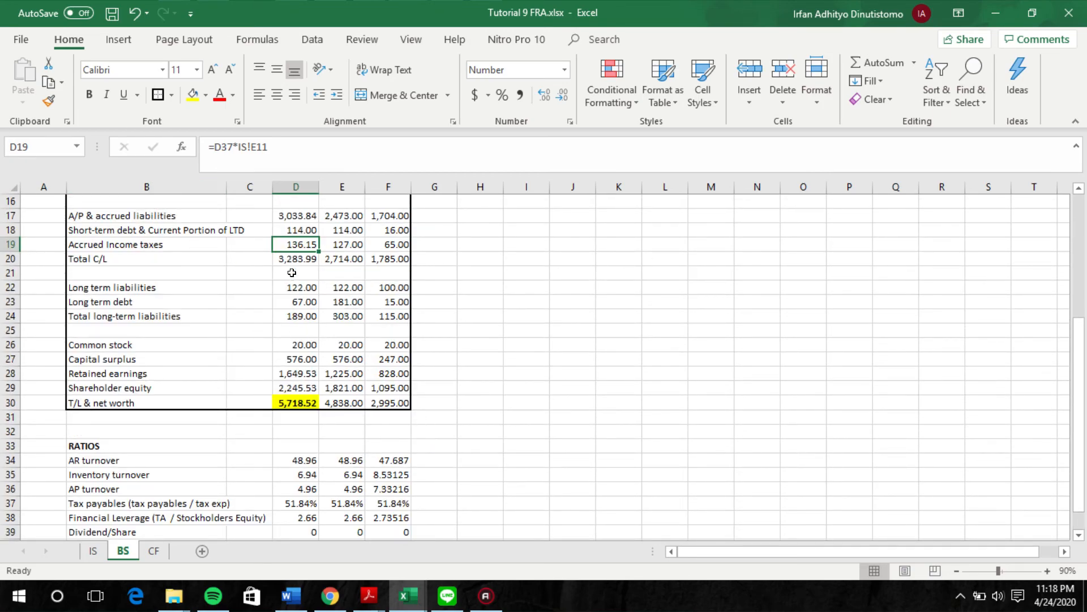
Step: Review the Yr 3 Est long term liabilities and long term debt formulas on the BS sheet
scroll(301, 294, "up", 1)
scroll(301, 294, "up", 1)
left_click(298, 331)
left_click(303, 345)
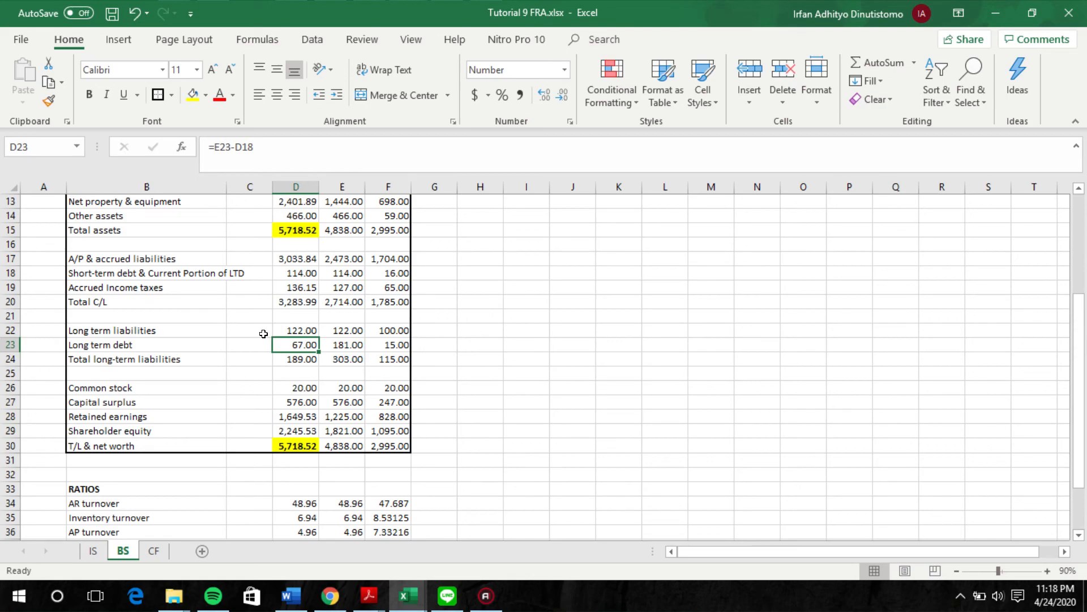
Step: Inspect the Yr 3 Est common stock, capital surplus and retained earnings formulas in the equity section
left_click(300, 388)
left_click(294, 403)
left_click(286, 415)
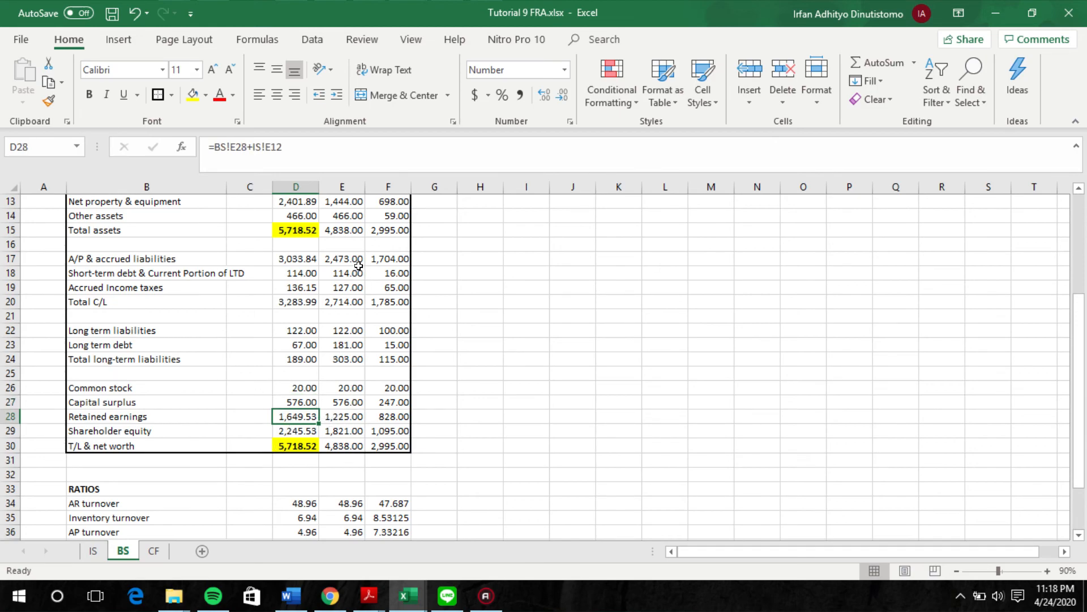
scroll(345, 266, "up", 4)
scroll(342, 282, "down", 6)
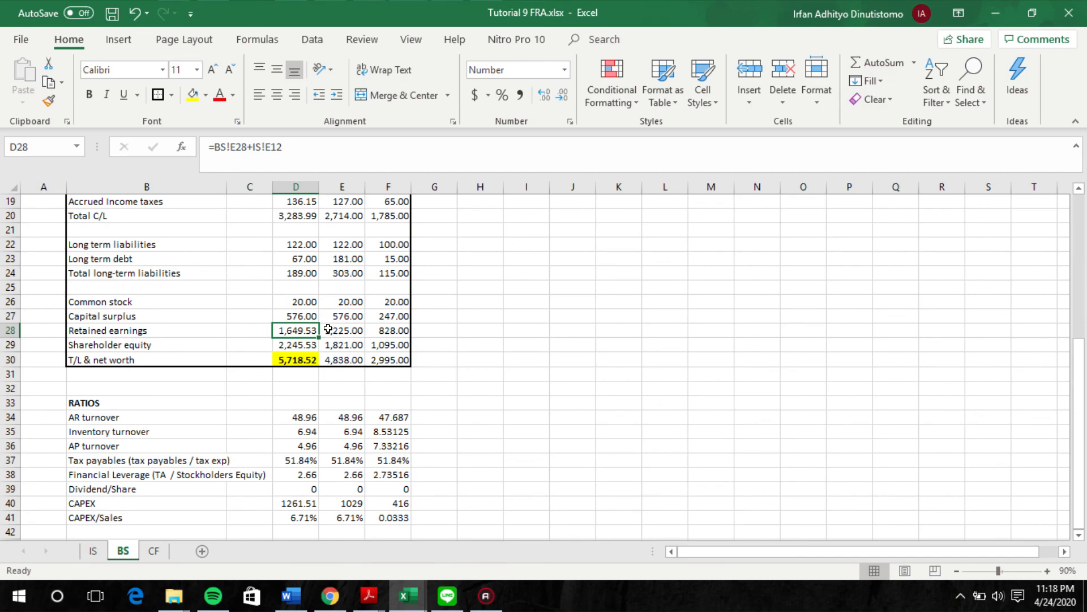
Step: Examine the Yr 3 Est cash formula and compare total assets with T/L & net worth
scroll(315, 338, "up", 1)
scroll(303, 391, "up", 5)
left_click(295, 259)
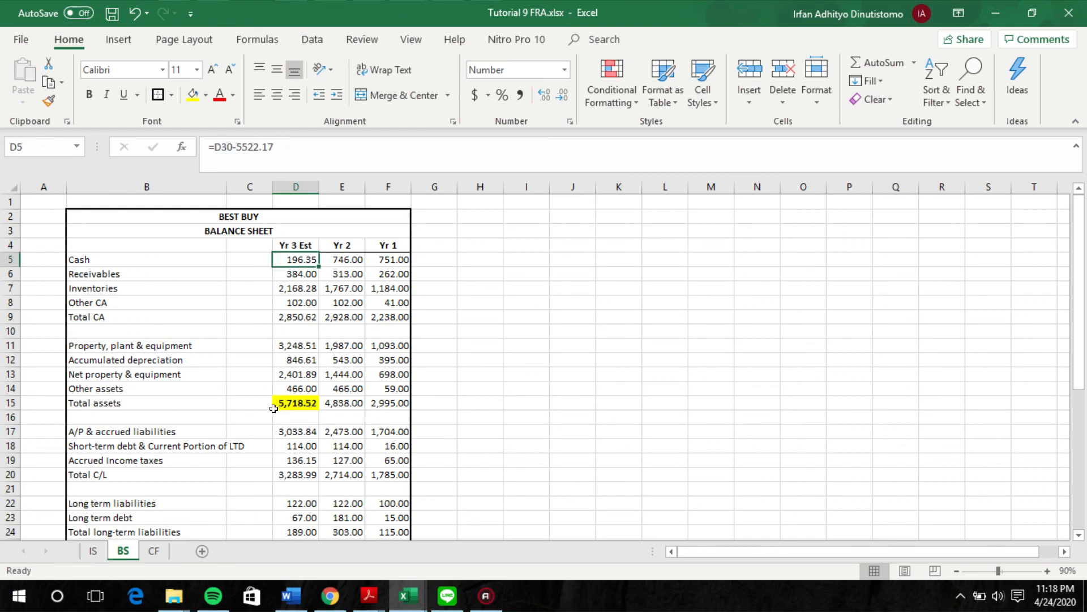
scroll(340, 385, "down", 4)
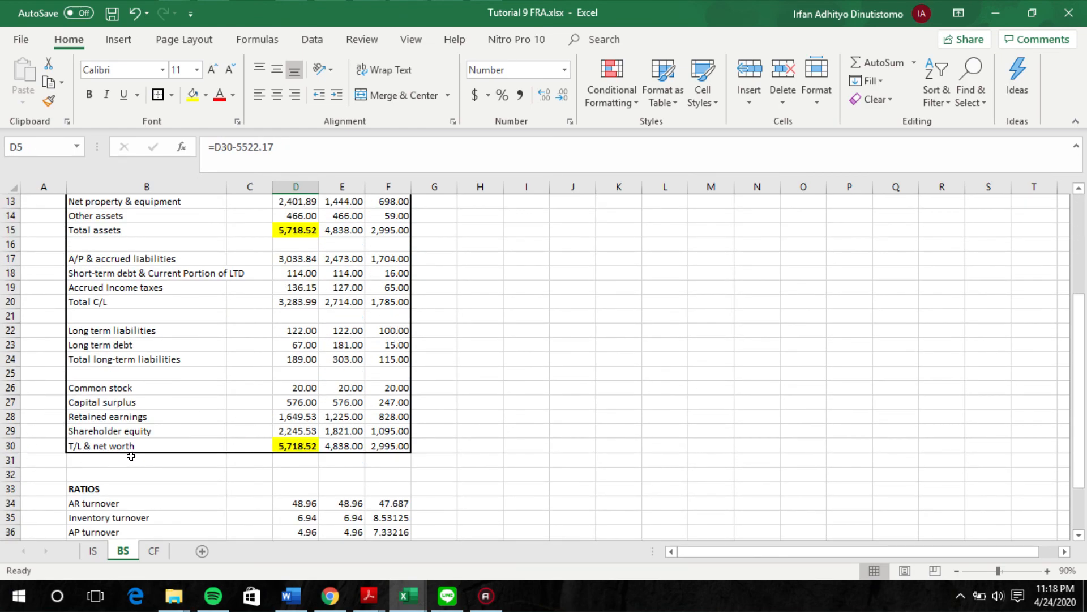
scroll(322, 473, "up", 4)
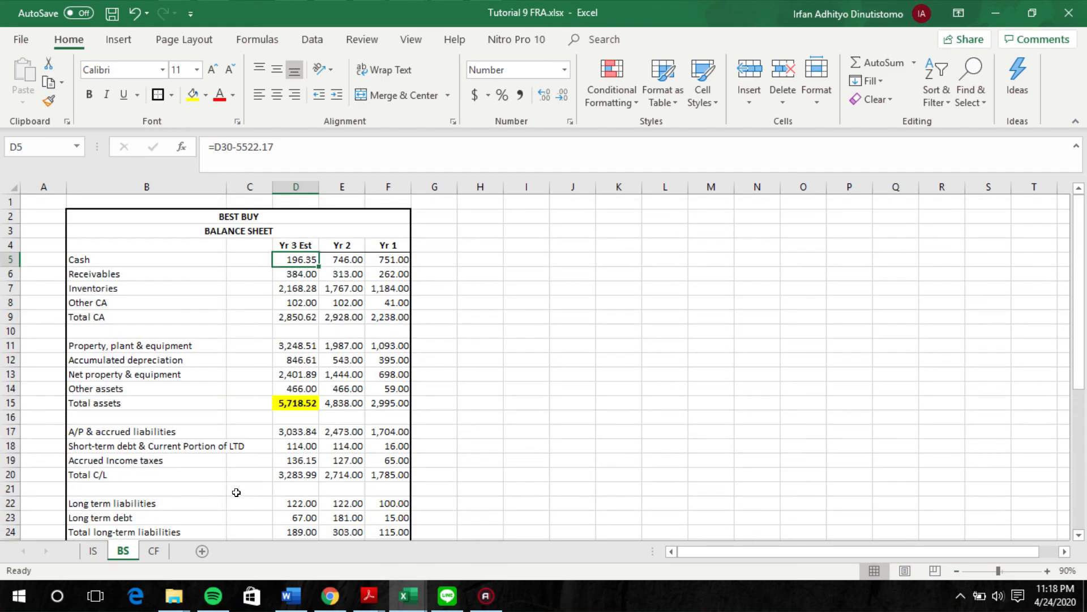
Step: Review the cash flow statement on the CF sheet and compare its ending cash balance with Yr 3 Est cash on the BS sheet
left_click(167, 550)
scroll(285, 330, "up", 3)
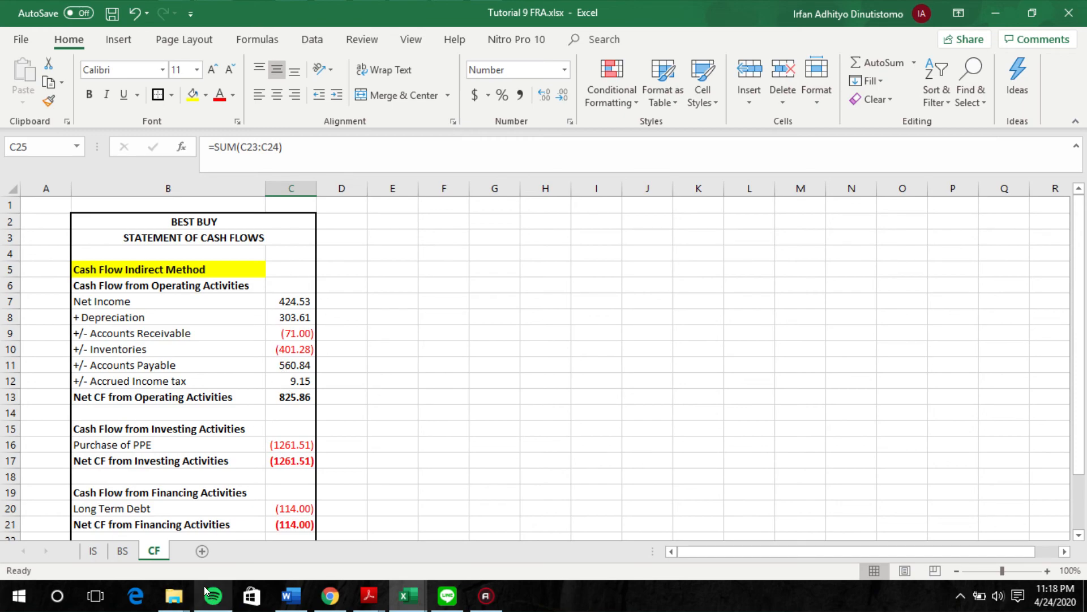
mouse_move(206, 592)
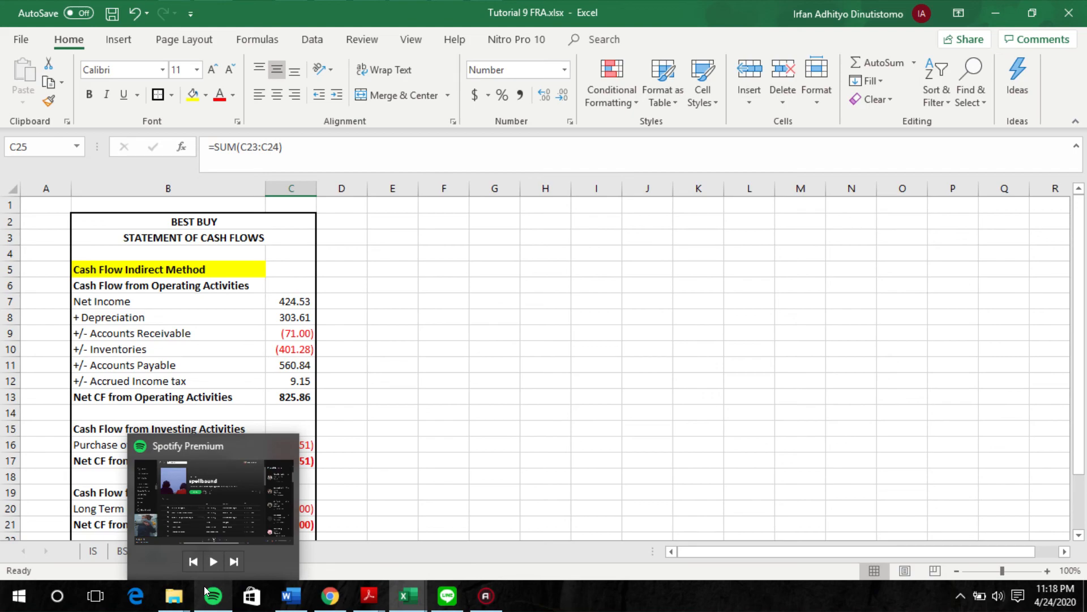
left_click(324, 414)
scroll(323, 453, "down", 2)
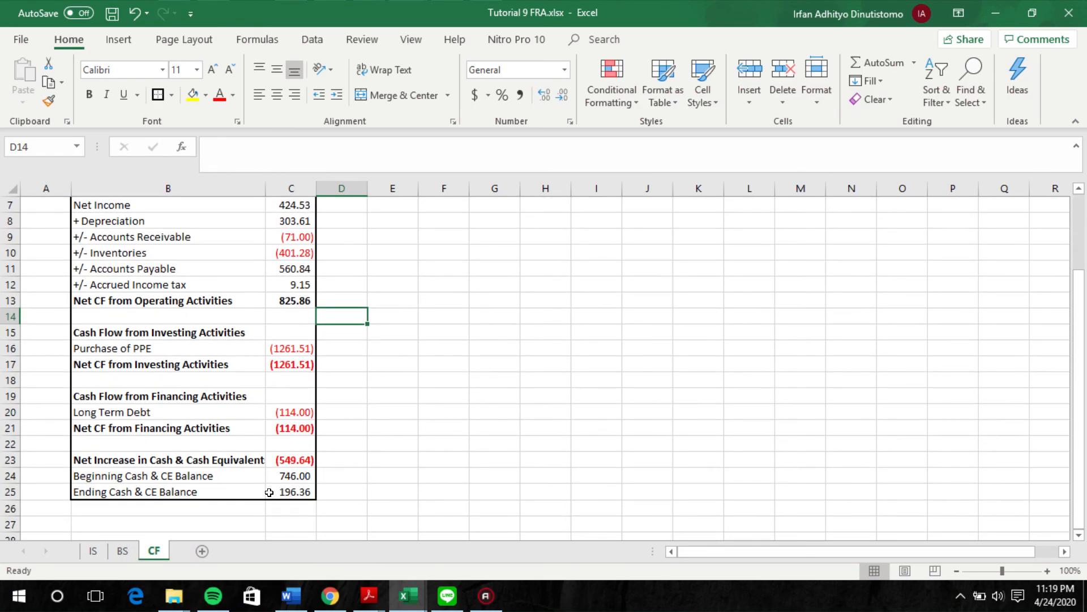
left_click(286, 490)
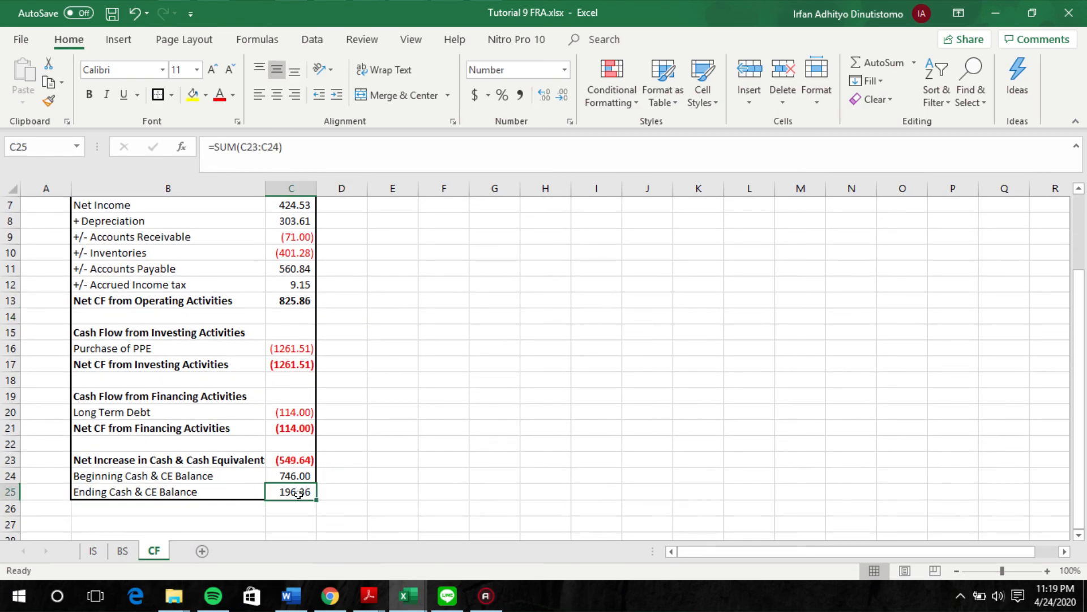
left_click(122, 550)
left_click(153, 551)
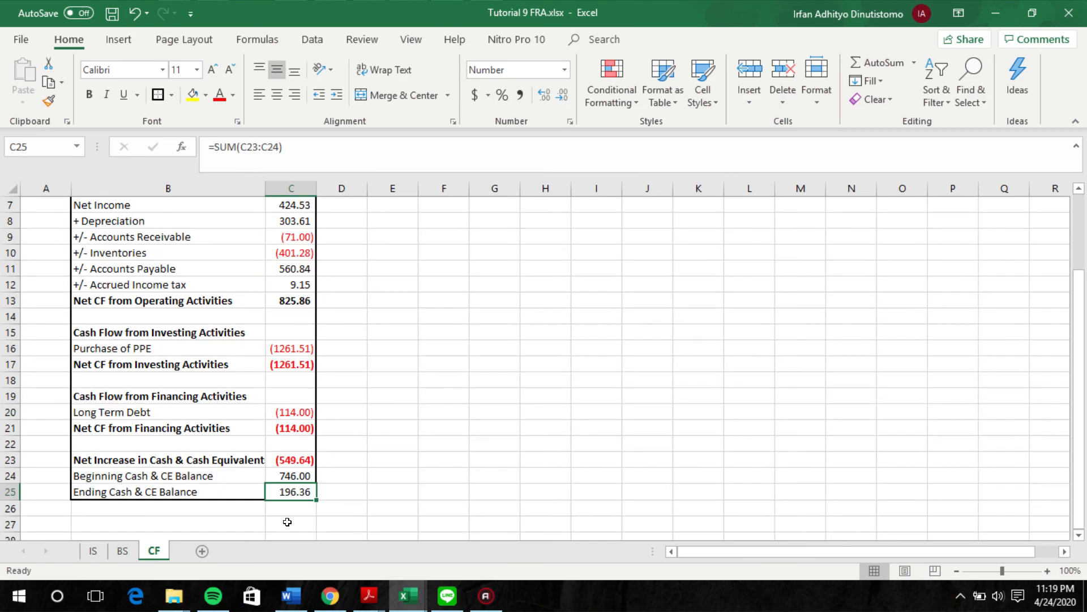